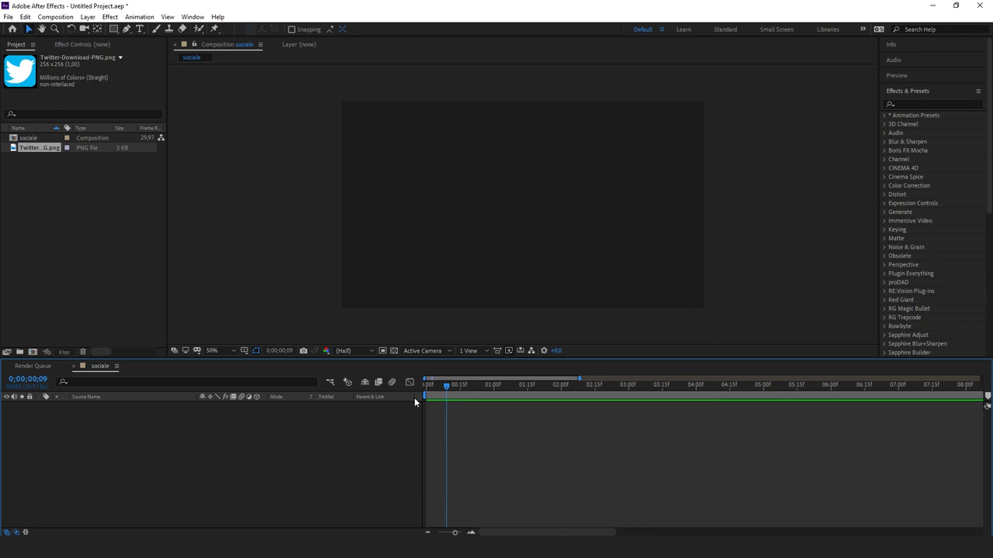
Add the Twitter logo to the sociale composition and move it left to position 168,400
drag(445, 390, 424, 397)
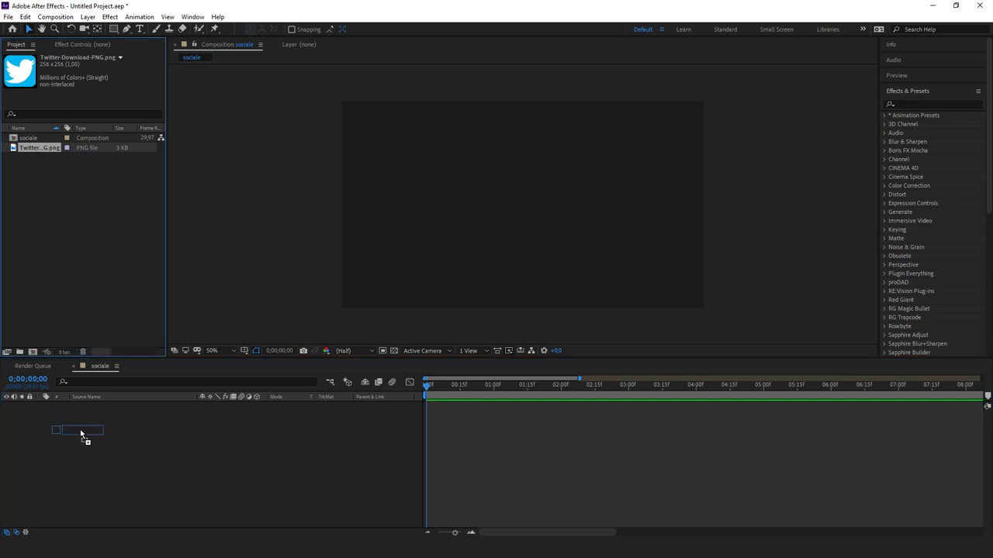
drag(36, 146, 62, 430)
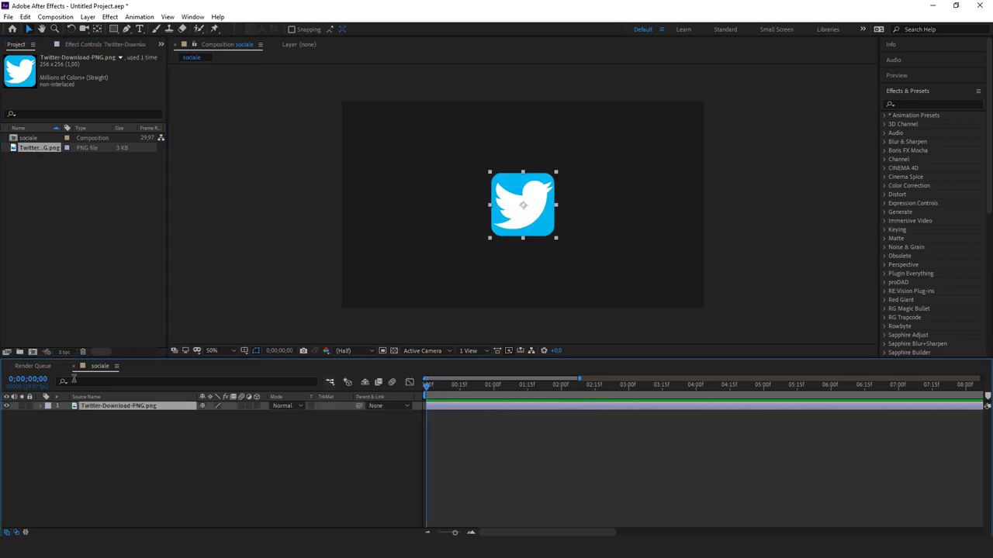
key(p)
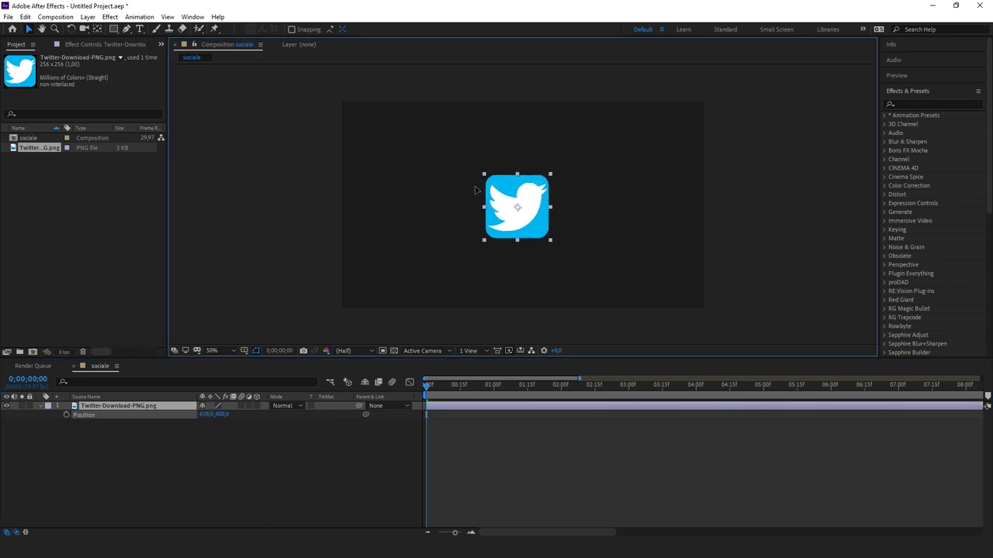
mouse_move(536, 196)
mouse_down()
mouse_move(399, 190)
mouse_move(414, 183)
mouse_move(394, 193)
mouse_up()
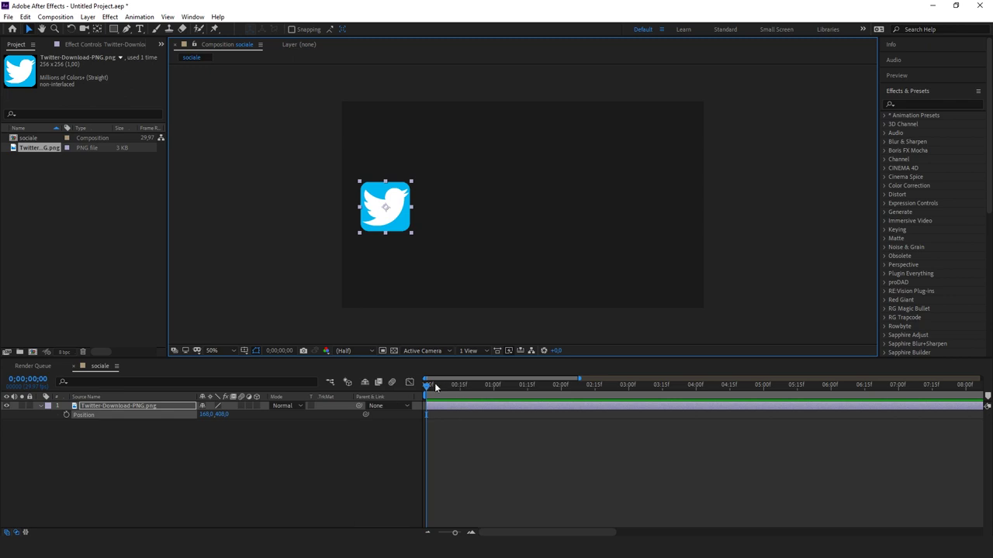
Keyframe the logo's Position, starting off-screen left at X -210 at 0s
drag(455, 532, 438, 532)
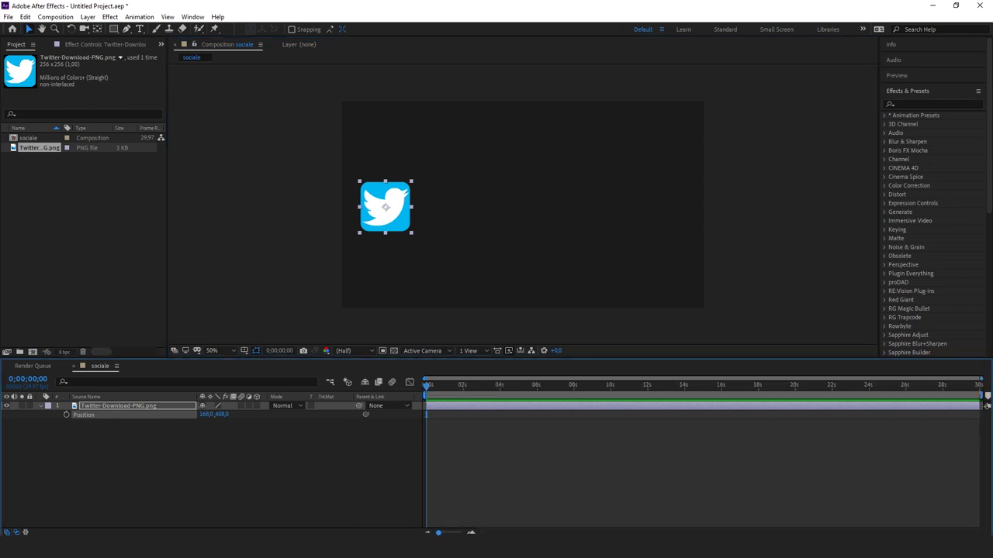
mouse_move(428, 387)
mouse_down()
mouse_move(453, 385)
mouse_move(363, 386)
mouse_move(427, 391)
mouse_move(413, 390)
mouse_up()
click(65, 416)
drag(216, 418, 14, 416)
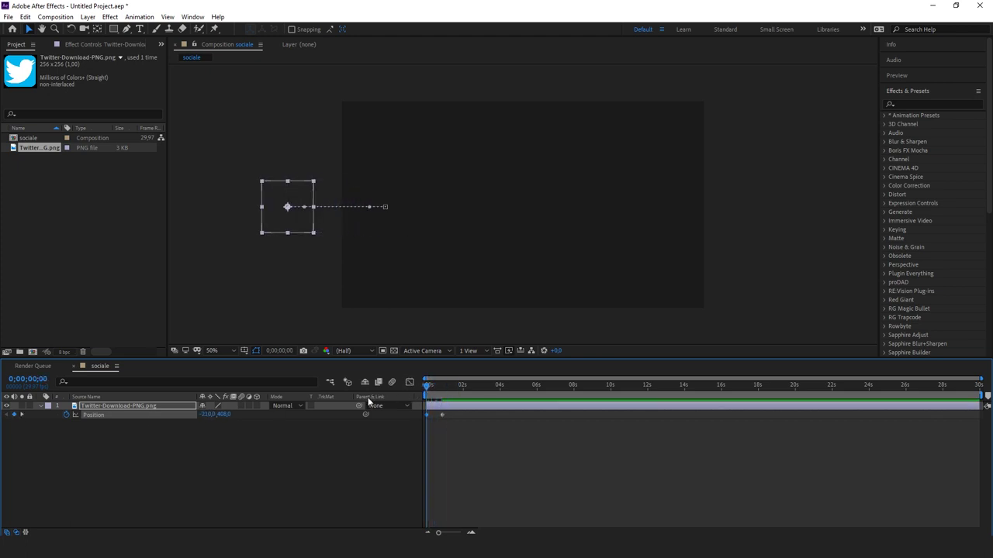
Preview the slide-in and retime the end keyframe slightly earlier
key(space)
key(space)
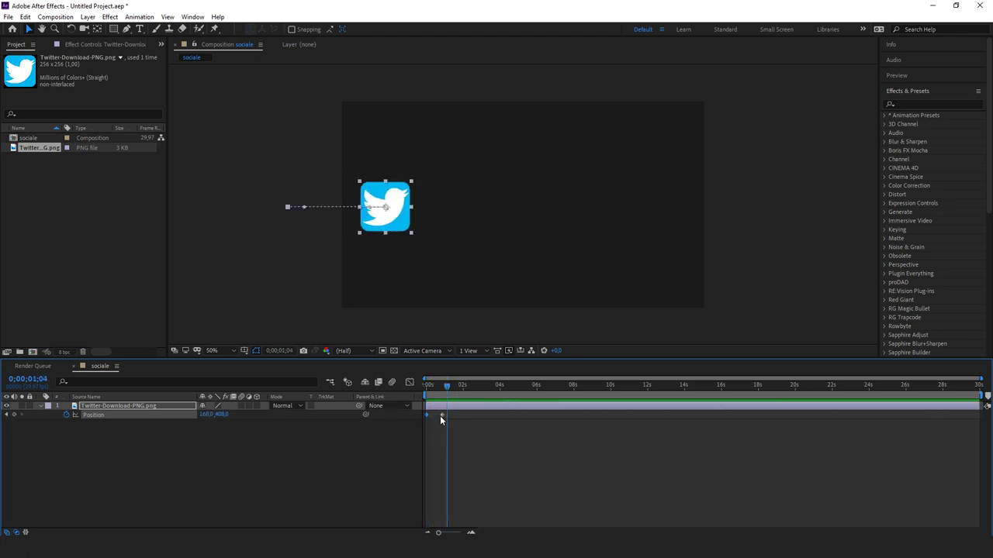
drag(438, 415, 434, 416)
key(Home)
key(space)
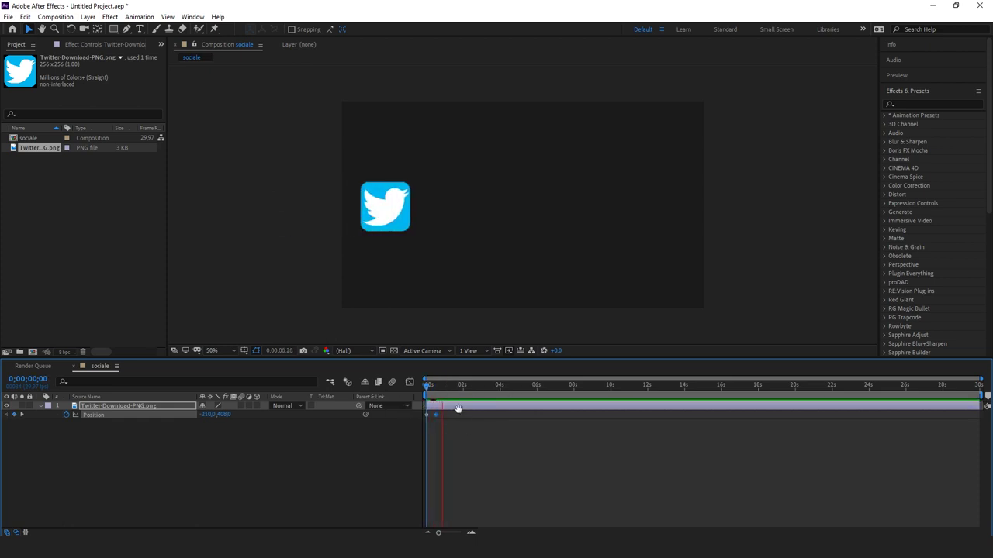
key(space)
key(space)
key(space)
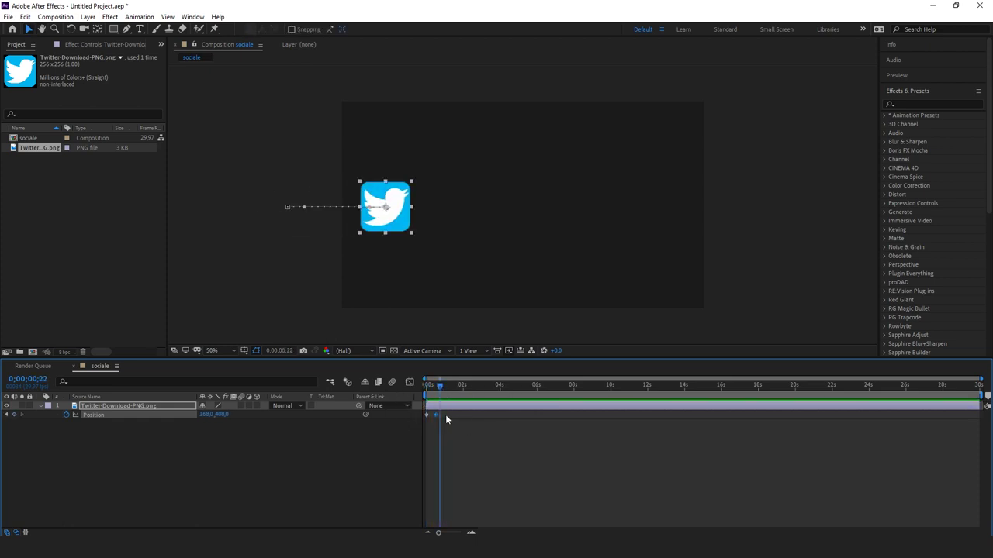
click(422, 415)
In the speed graph, drag the first keyframe's influence so speed peaks late near 1500 px/sec
click(409, 381)
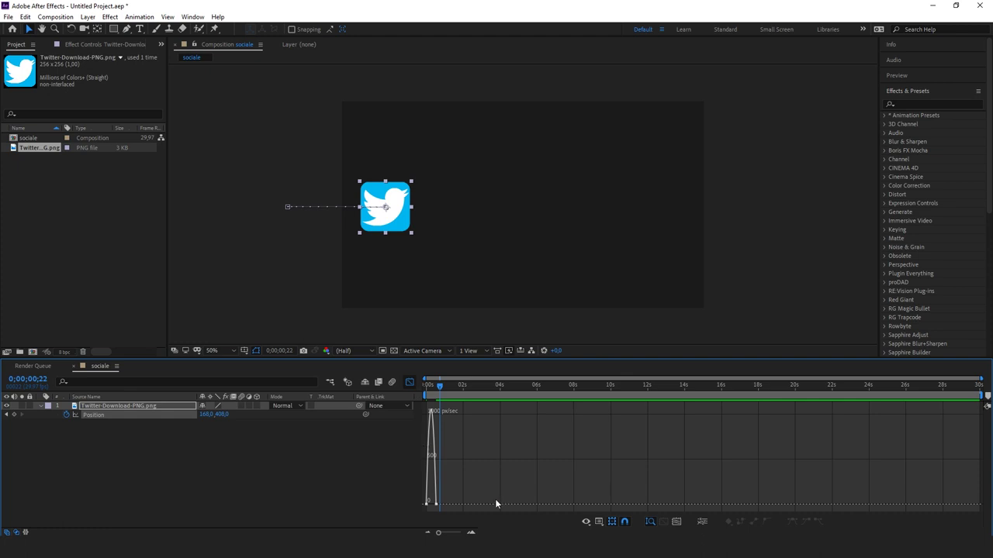
mouse_move(474, 403)
mouse_down()
mouse_move(423, 512)
mouse_move(460, 533)
mouse_up()
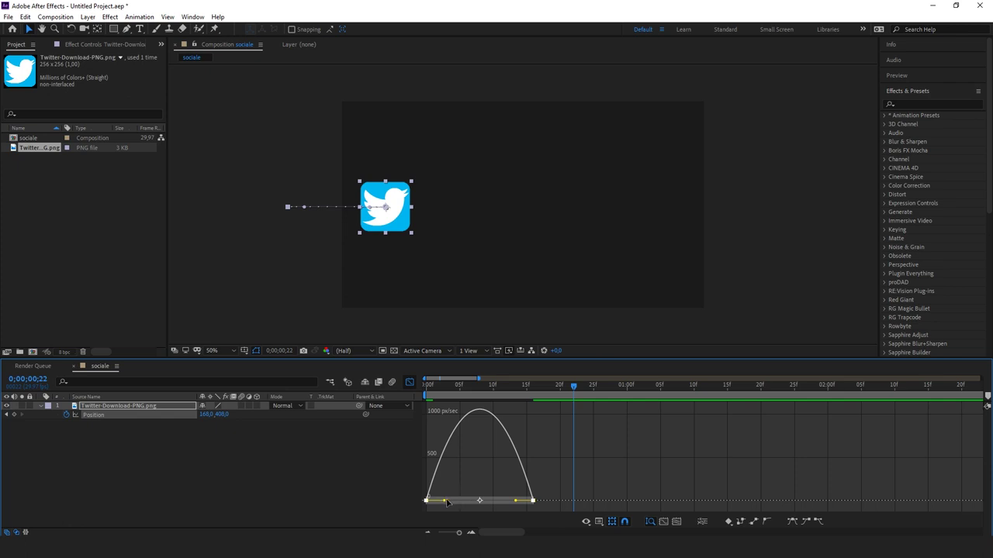
drag(446, 501, 464, 501)
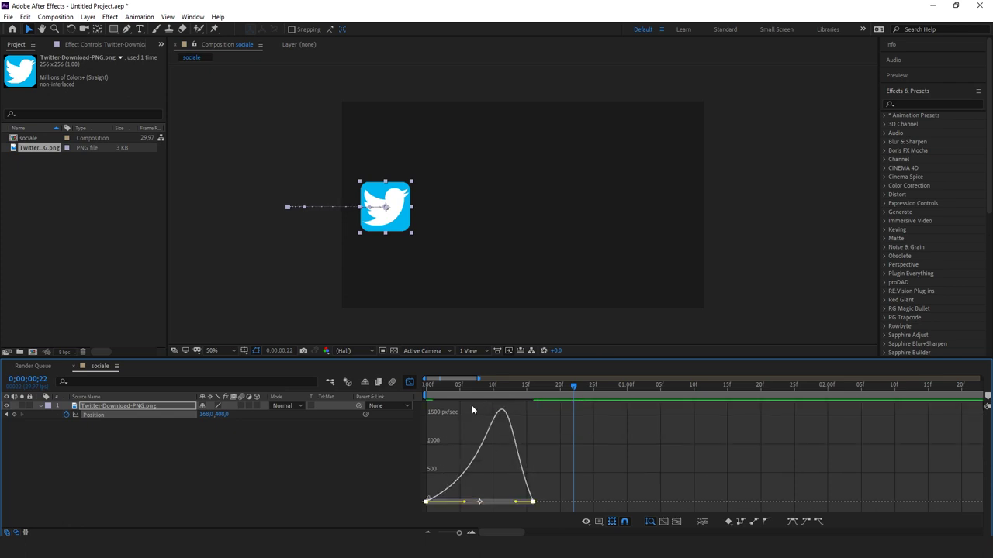
Preview the eased slide-in, checking frames 12 and 16, then return to the layer bars
key(space)
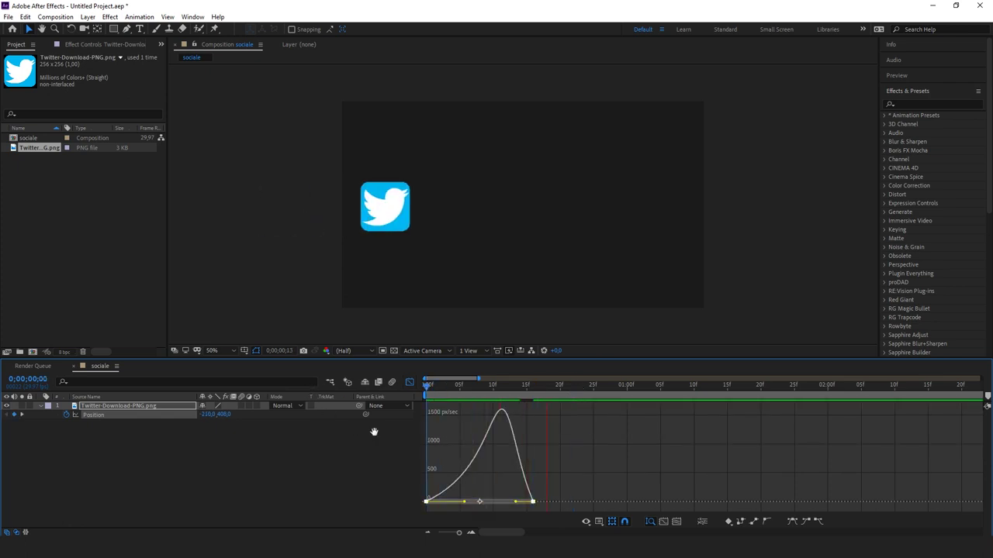
key(space)
click(514, 385)
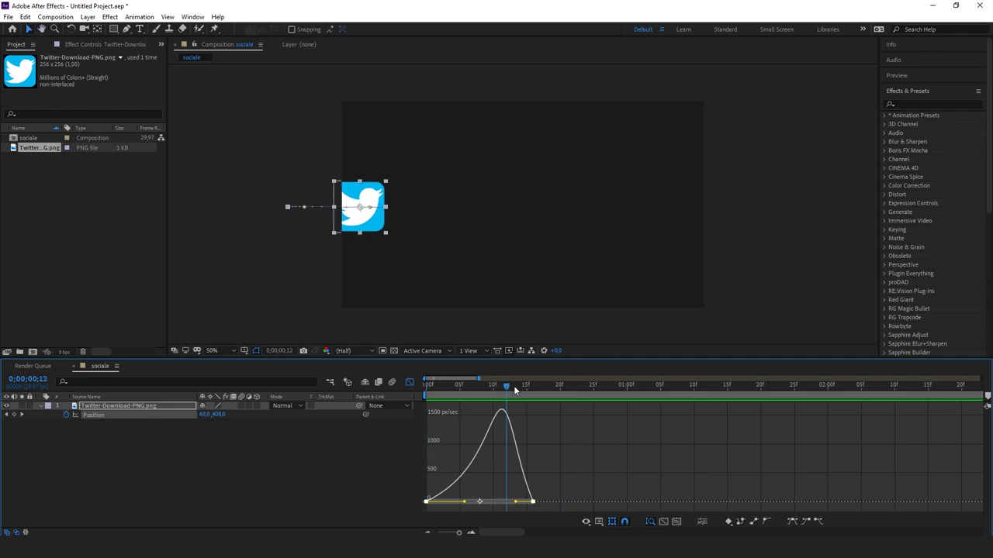
drag(514, 386, 533, 386)
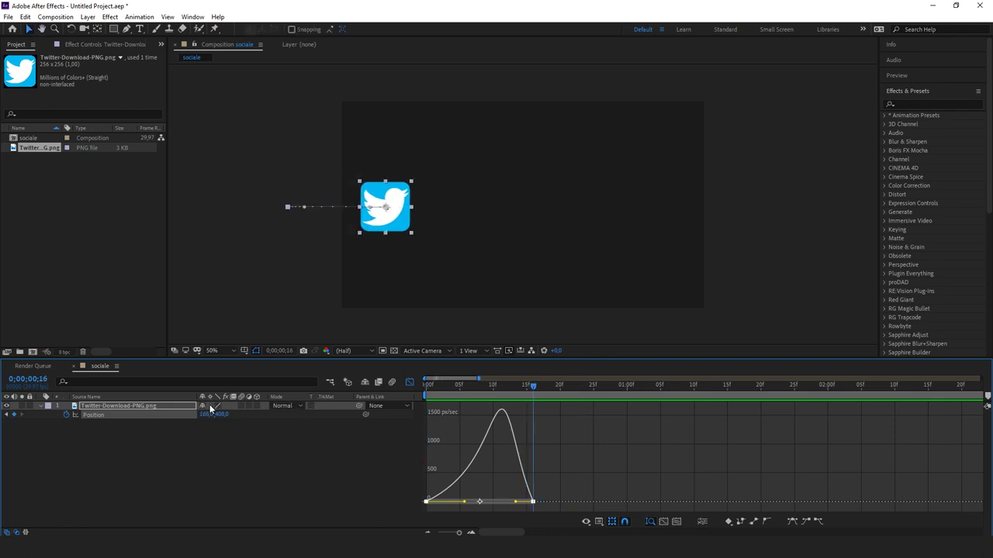
click(410, 382)
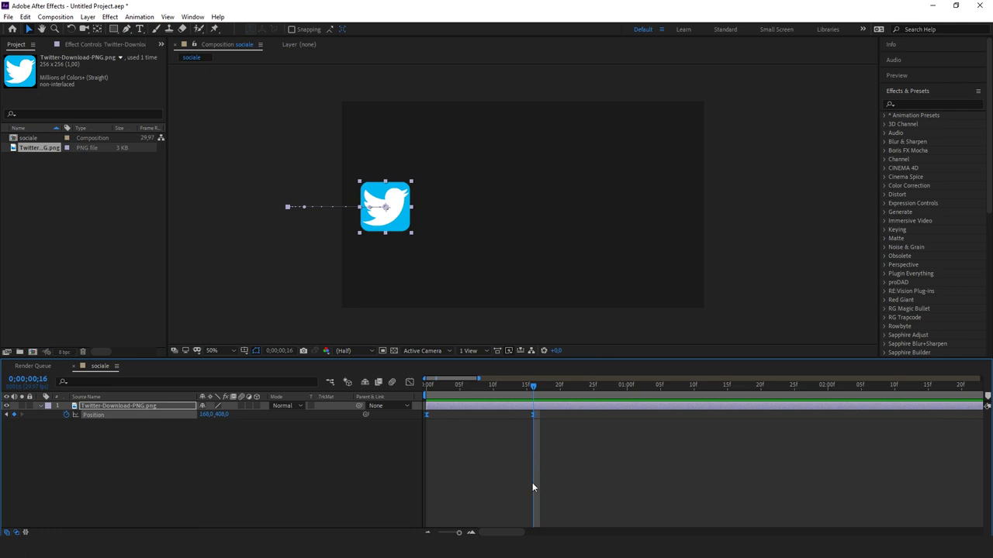
At frame 17, set the logo's Position X to 163
click(540, 386)
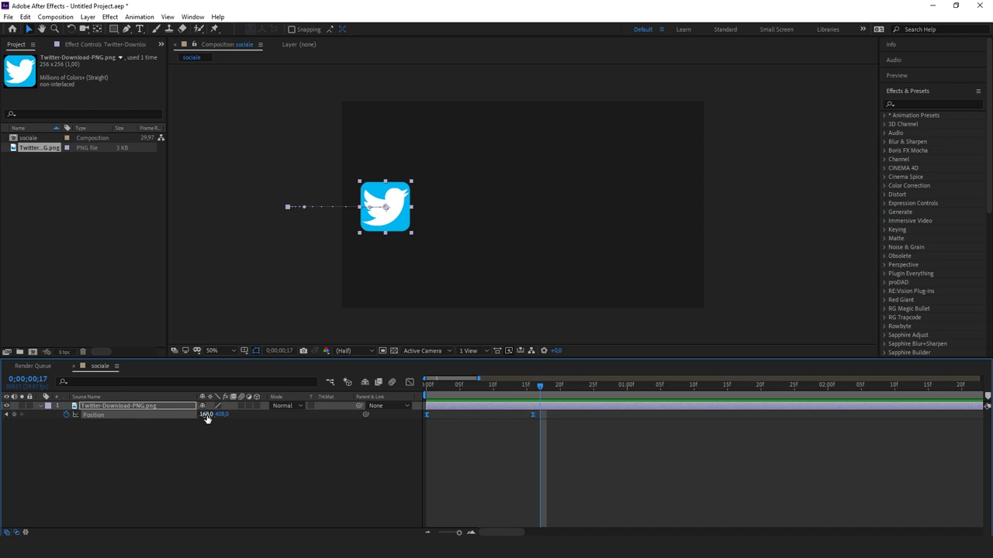
drag(205, 415, 209, 415)
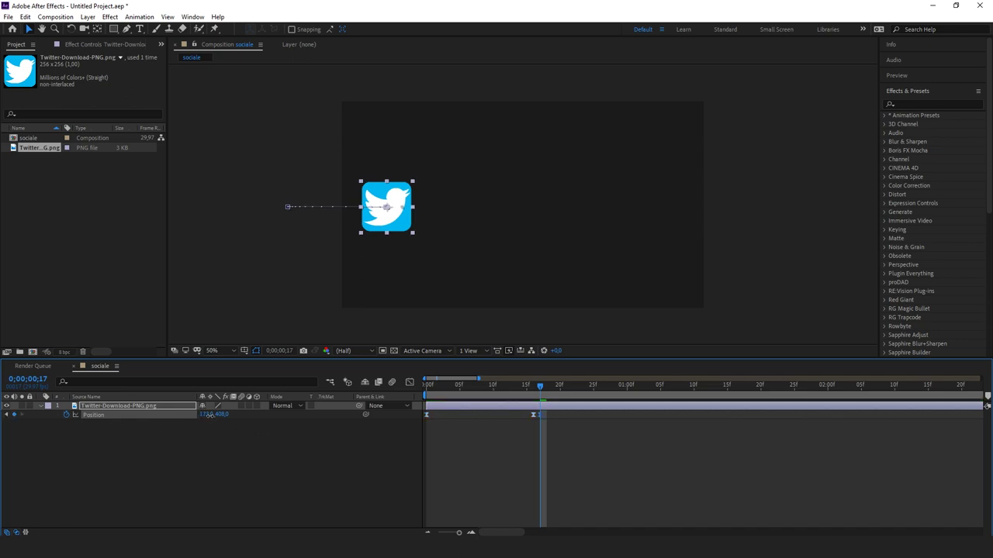
drag(208, 415, 204, 415)
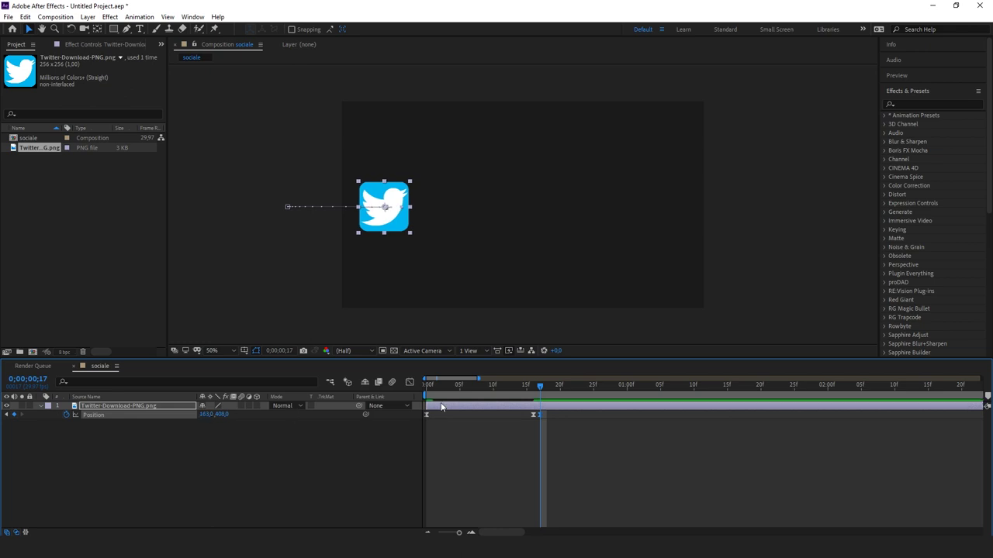
Rewind and preview the slide-in several times, finishing at frame 22
drag(543, 382, 344, 385)
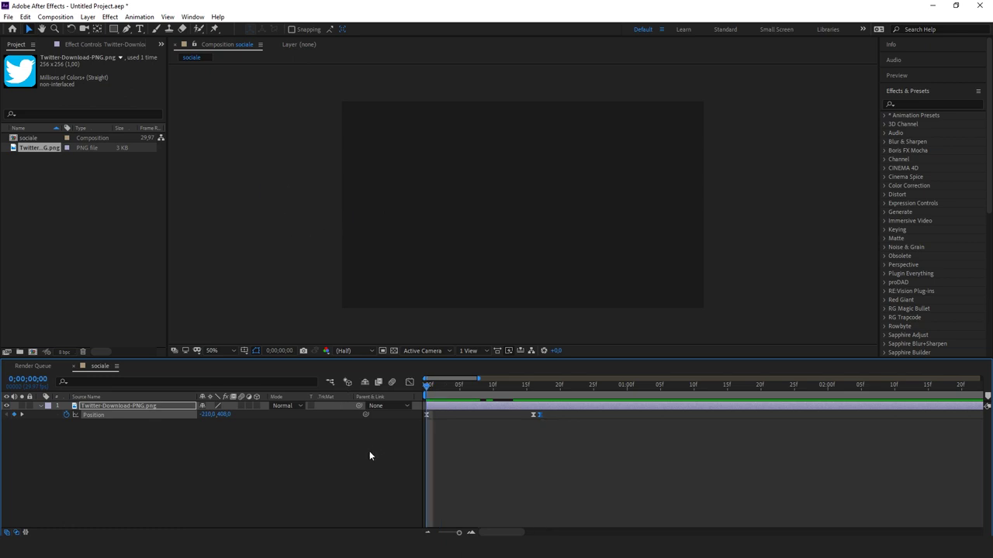
key(space)
key(space)
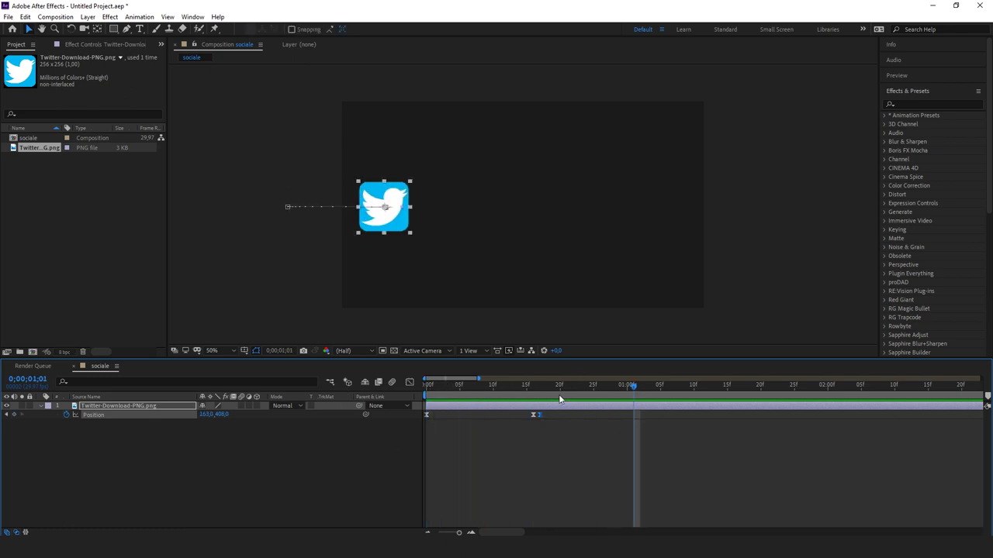
drag(559, 394, 425, 387)
key(space)
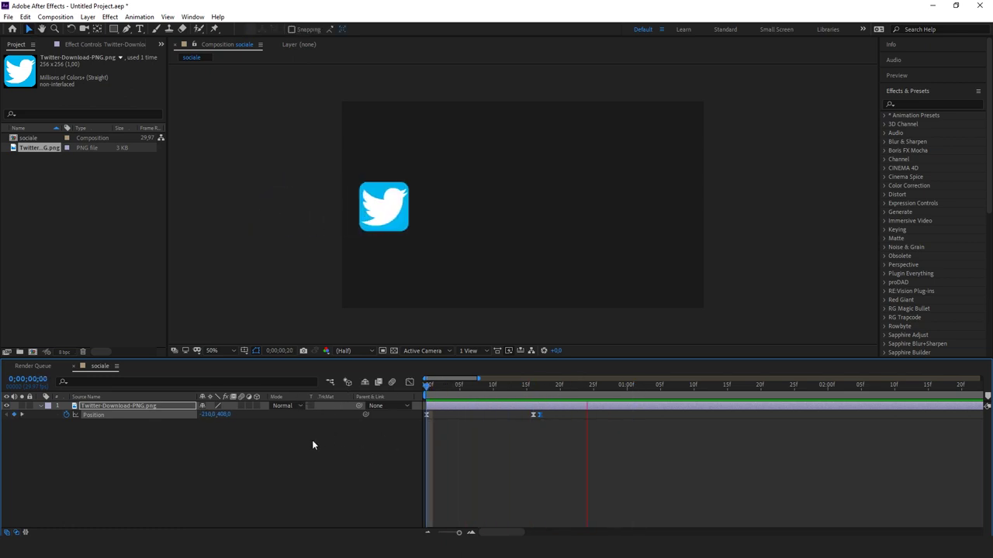
key(space)
drag(458, 532, 438, 533)
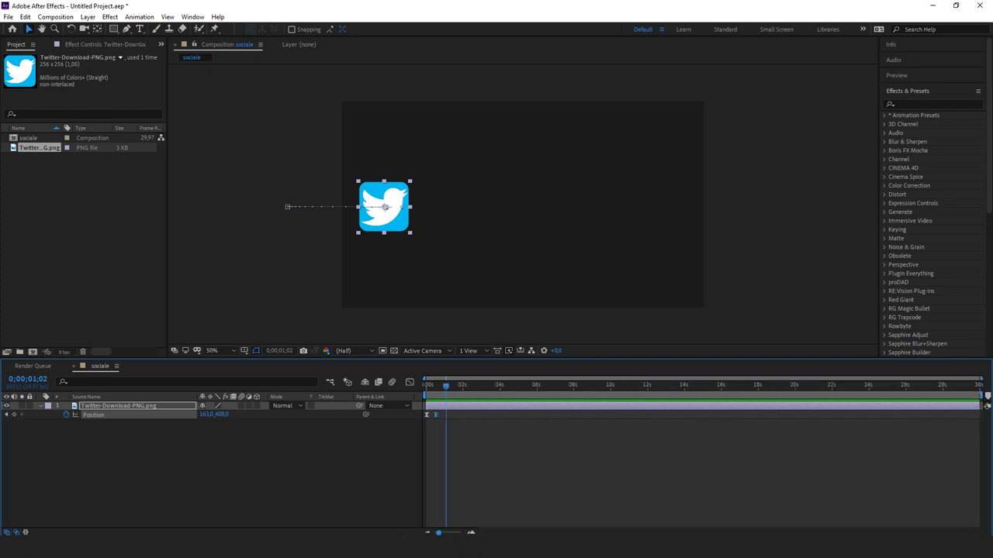
drag(440, 389, 425, 388)
key(space)
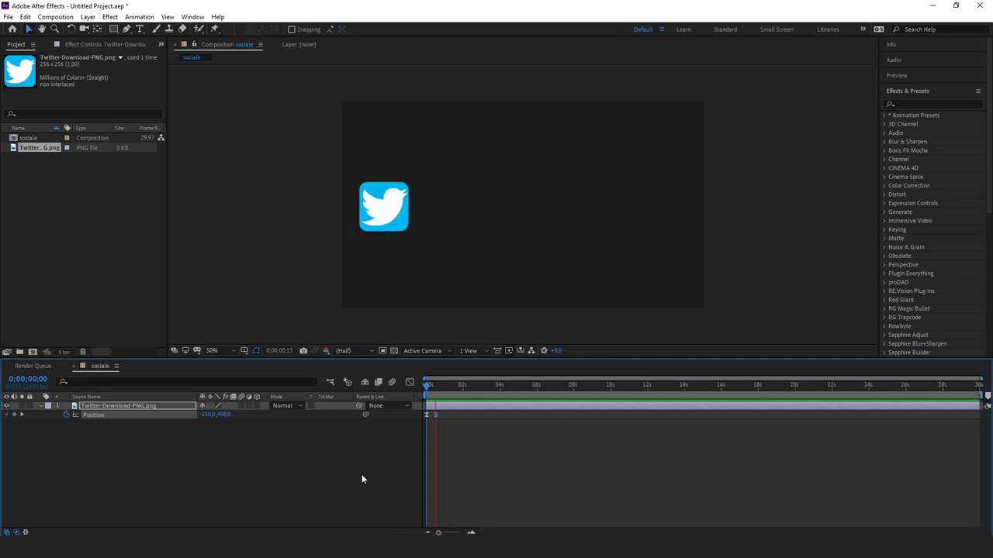
key(space)
click(315, 442)
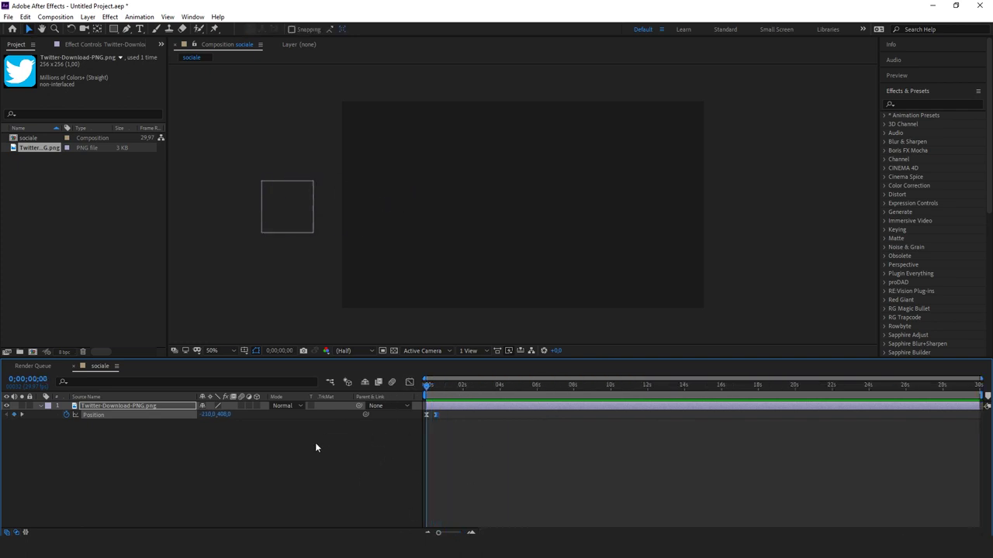
drag(425, 387, 437, 390)
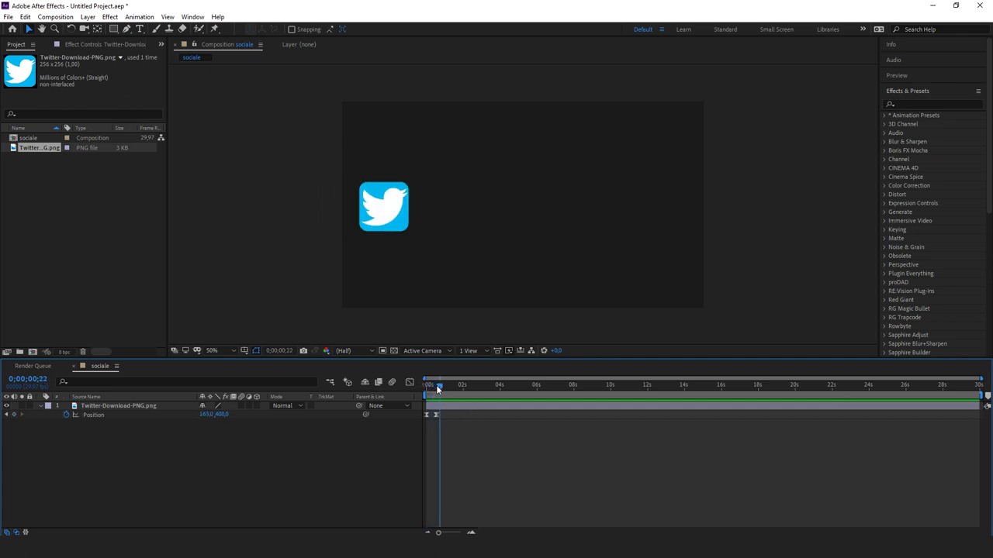
Draw a rectangle right of the logo and drag its top handle down to shorten it
click(113, 29)
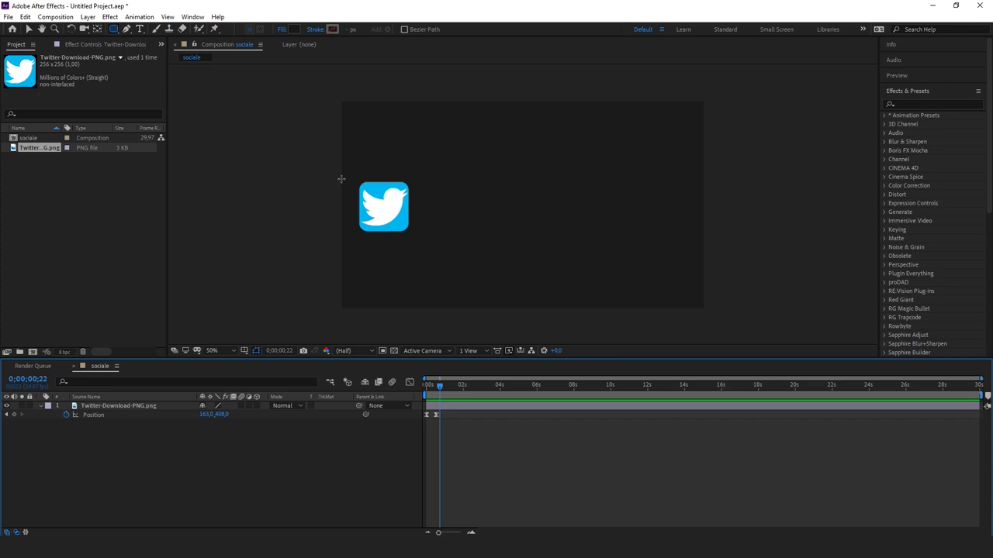
mouse_move(345, 179)
mouse_down()
mouse_move(388, 198)
mouse_move(535, 221)
mouse_move(542, 233)
mouse_up()
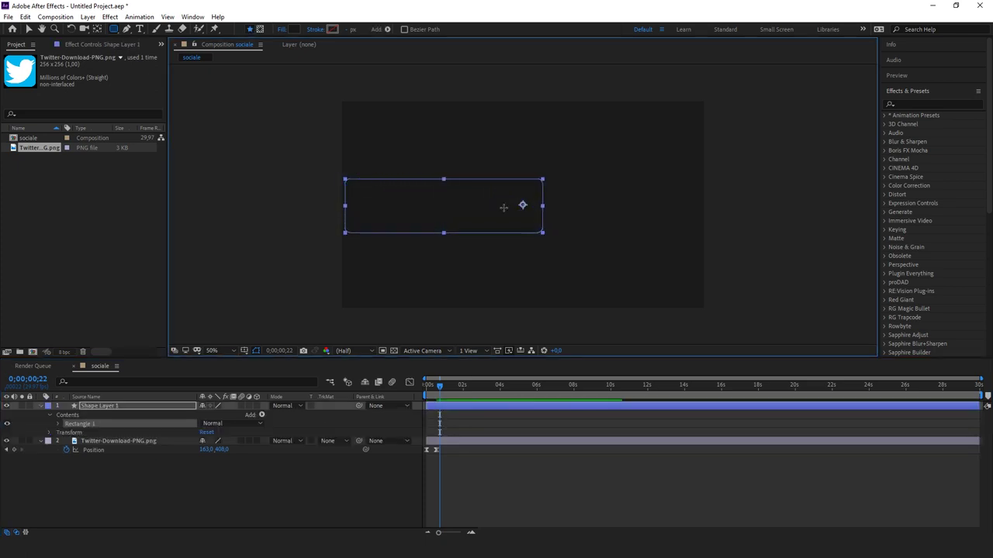
click(29, 30)
click(444, 182)
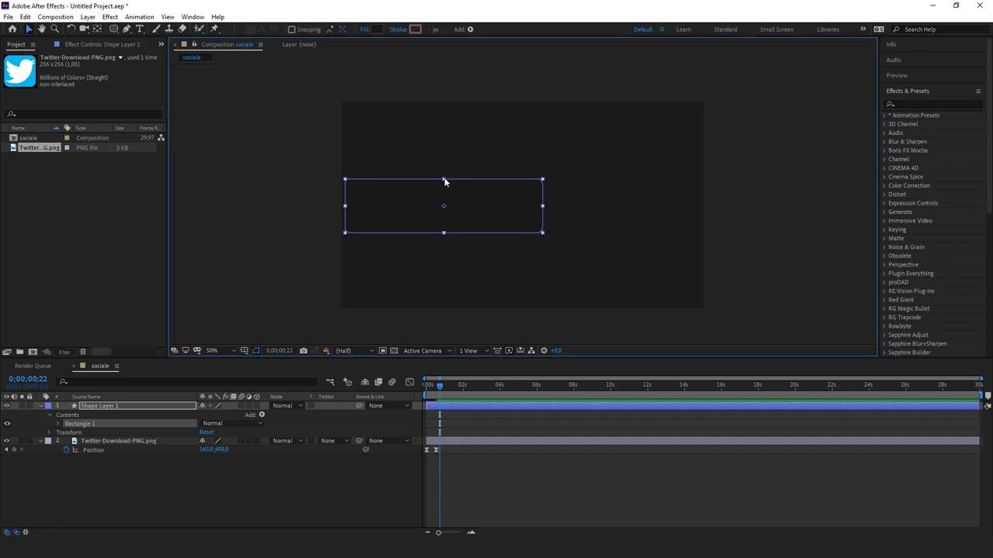
drag(444, 180, 450, 194)
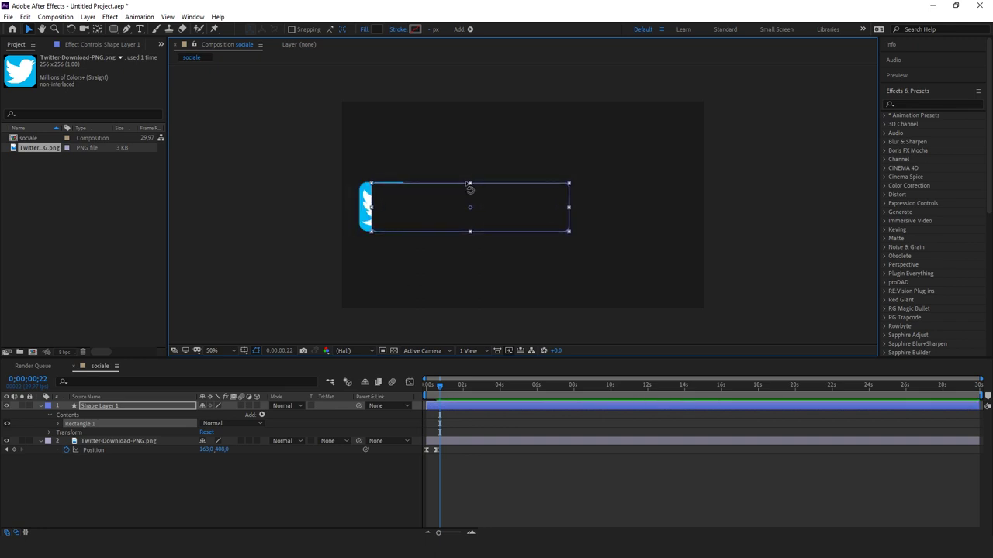
Give the rectangle no fill and a solid blue 2 px stroke
click(368, 31)
click(443, 244)
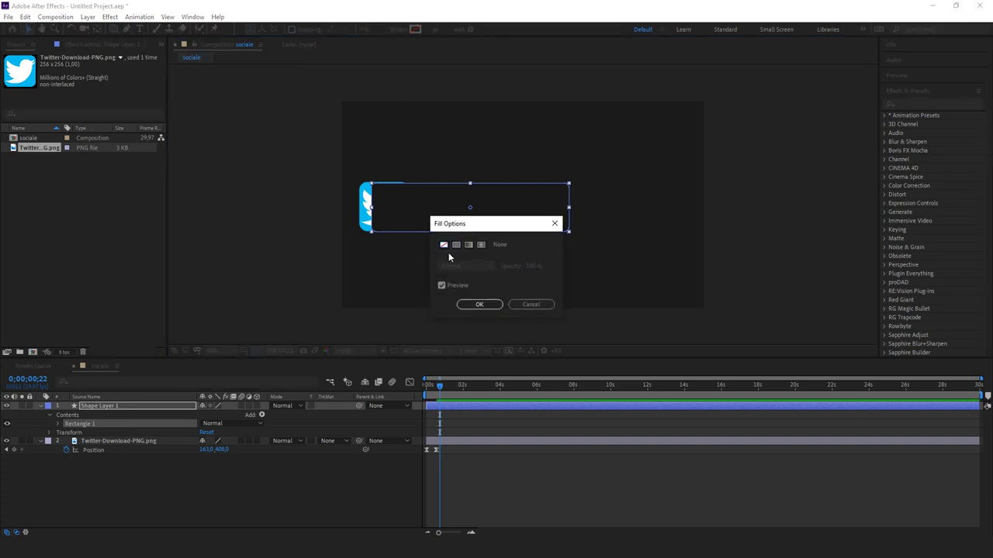
click(479, 304)
click(400, 30)
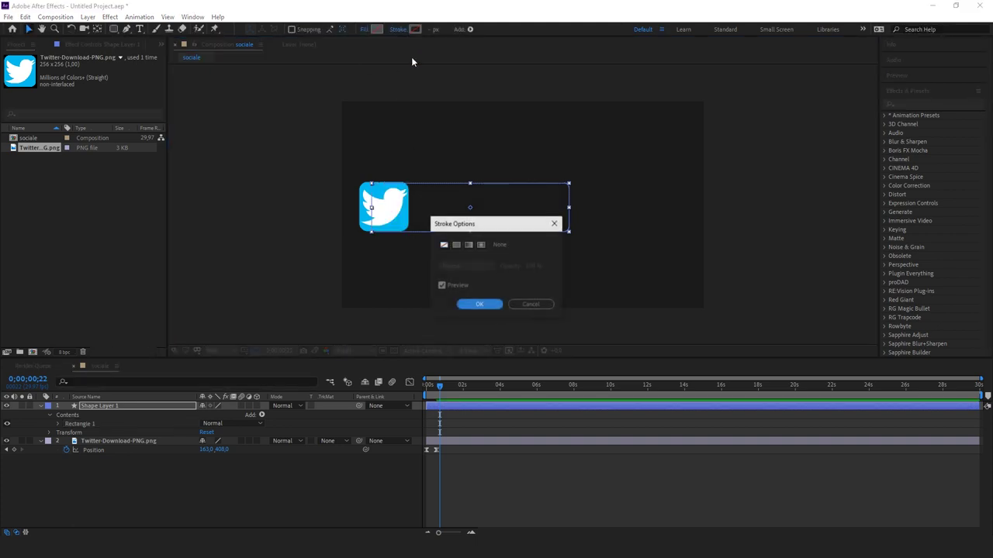
click(456, 245)
click(478, 304)
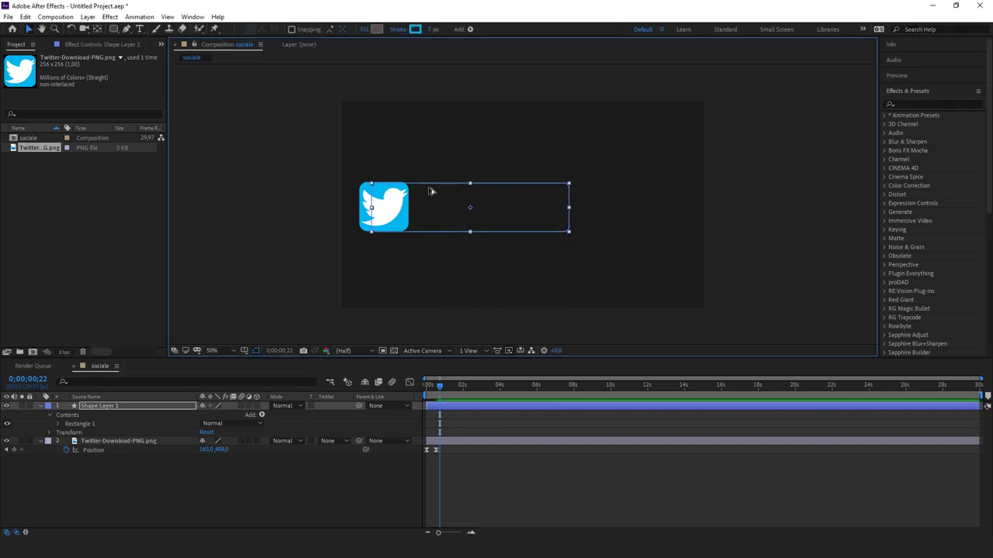
Zoom the view to 100%, frame the bar, and nudge the rectangle down one pixel
key(period)
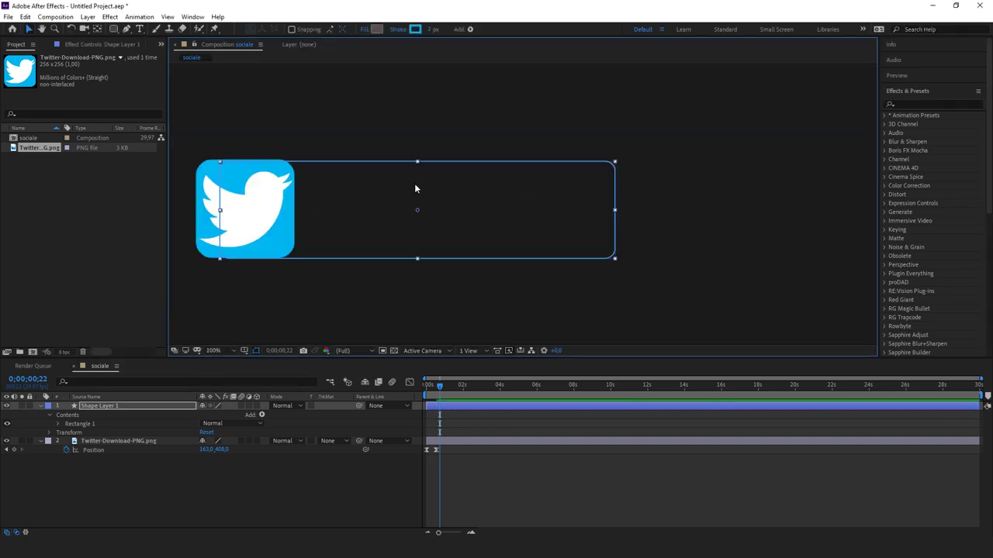
drag(405, 128, 485, 140)
double_click(443, 174)
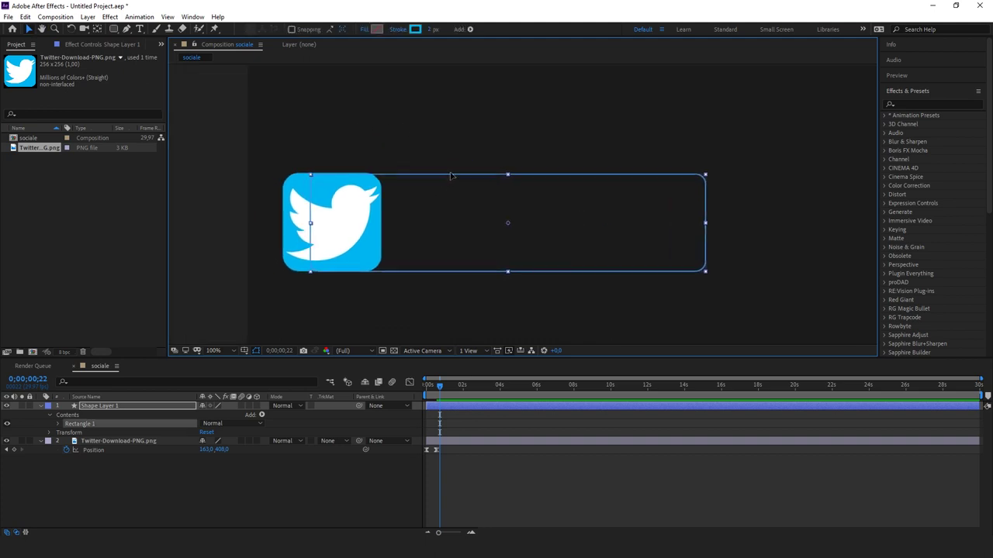
key(Down)
click(353, 501)
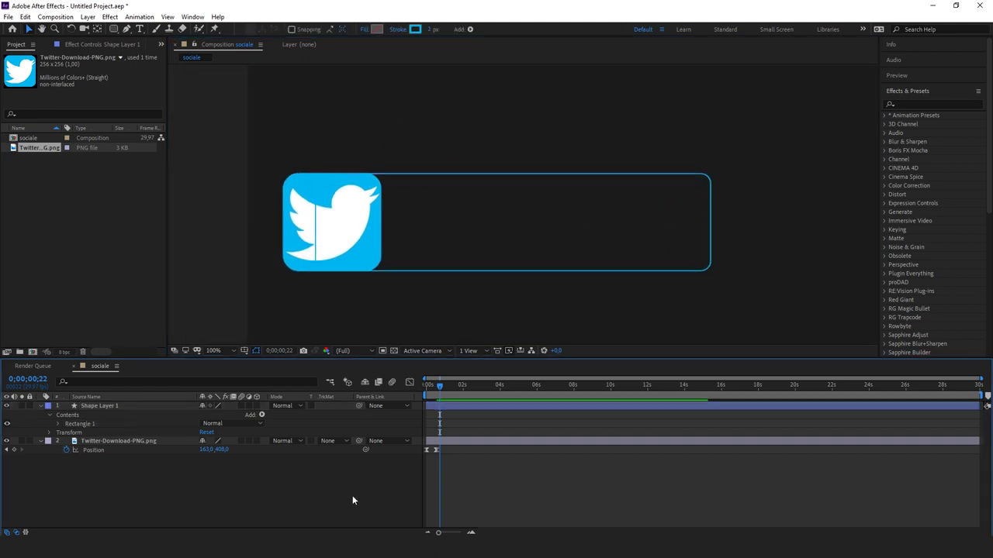
Move Shape Layer 1 below the Twitter layer and collapse both layers' properties
drag(99, 405, 87, 468)
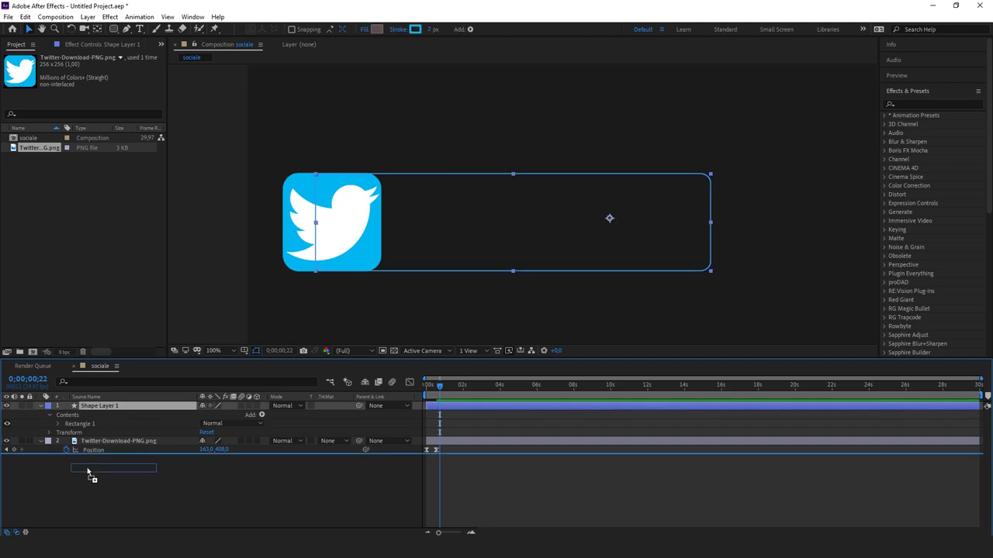
click(317, 502)
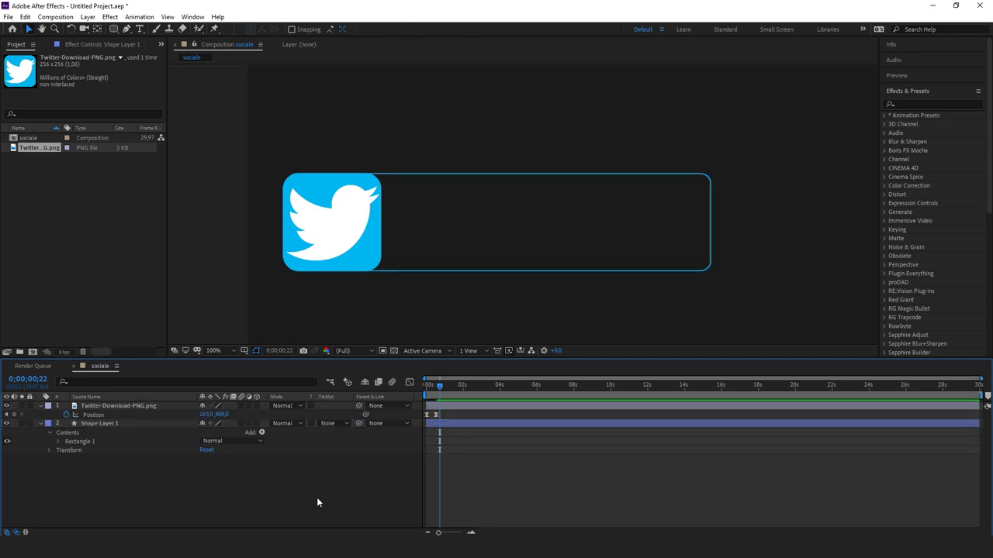
click(86, 415)
click(41, 423)
click(41, 406)
click(806, 174)
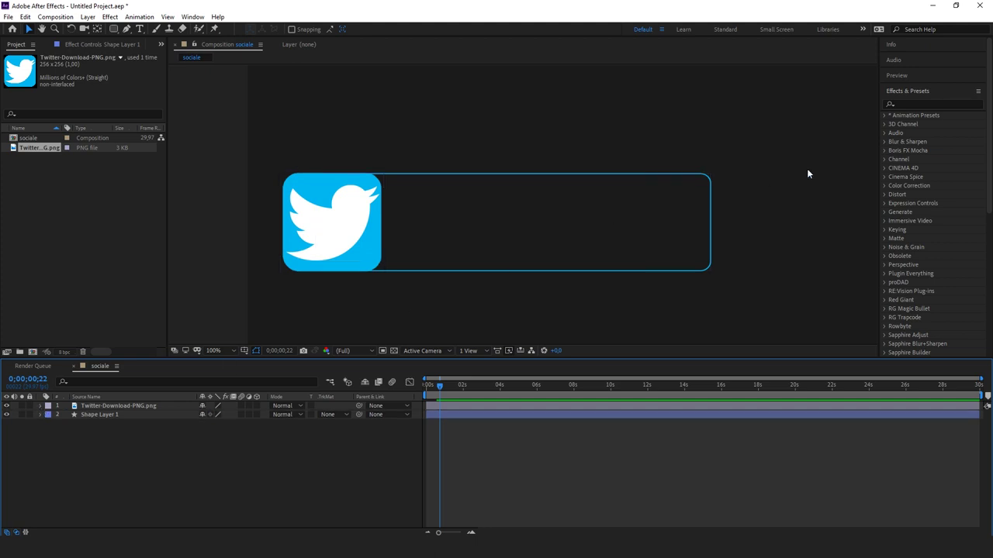
Search the effects for 'glow' and apply Glow to Shape Layer 1
click(923, 103)
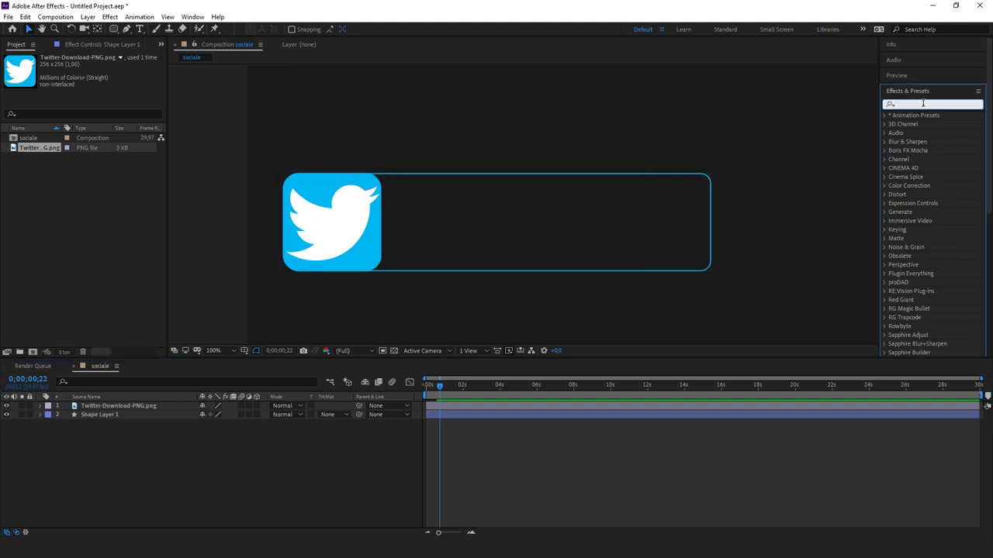
text(glow)
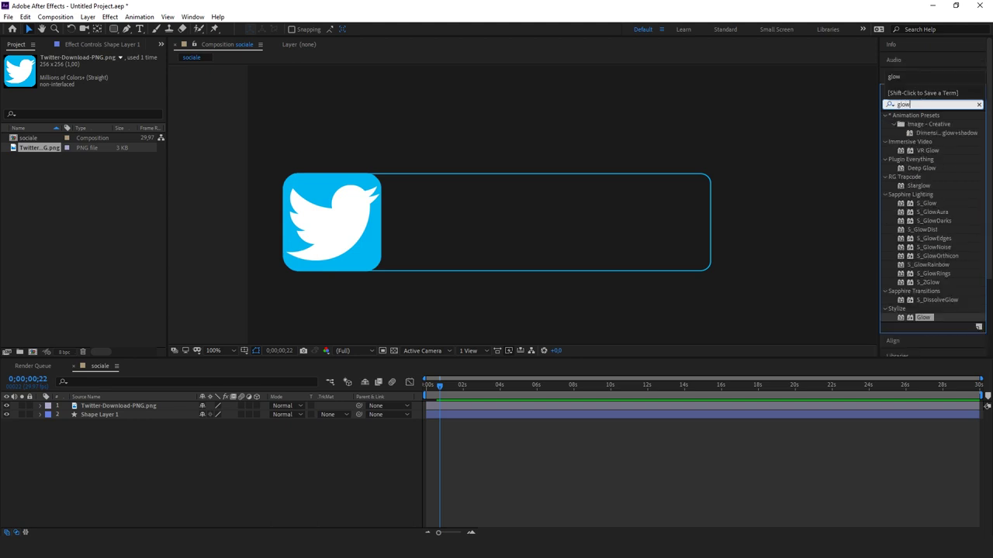
drag(925, 317, 100, 414)
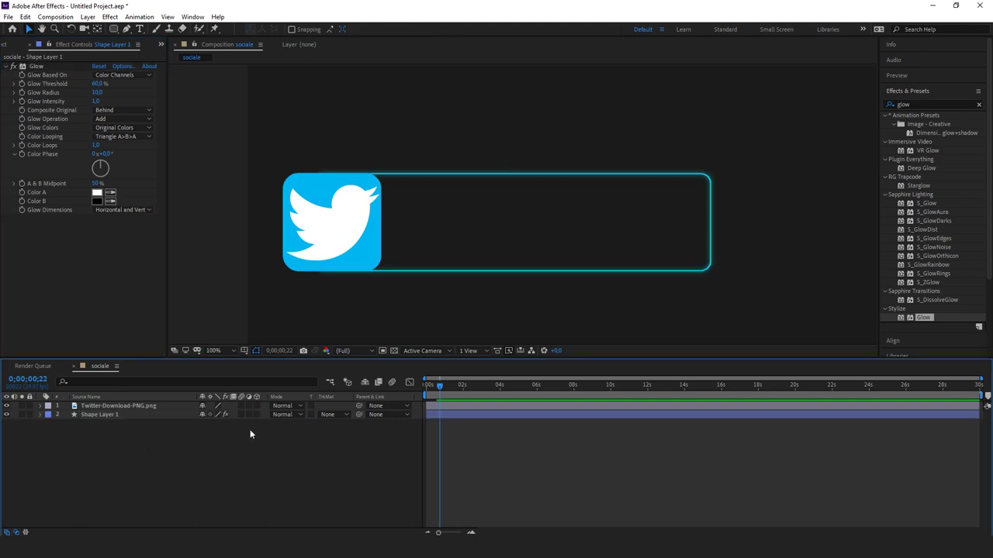
Trim the rectangle's height slightly using its top handle
click(111, 405)
click(111, 414)
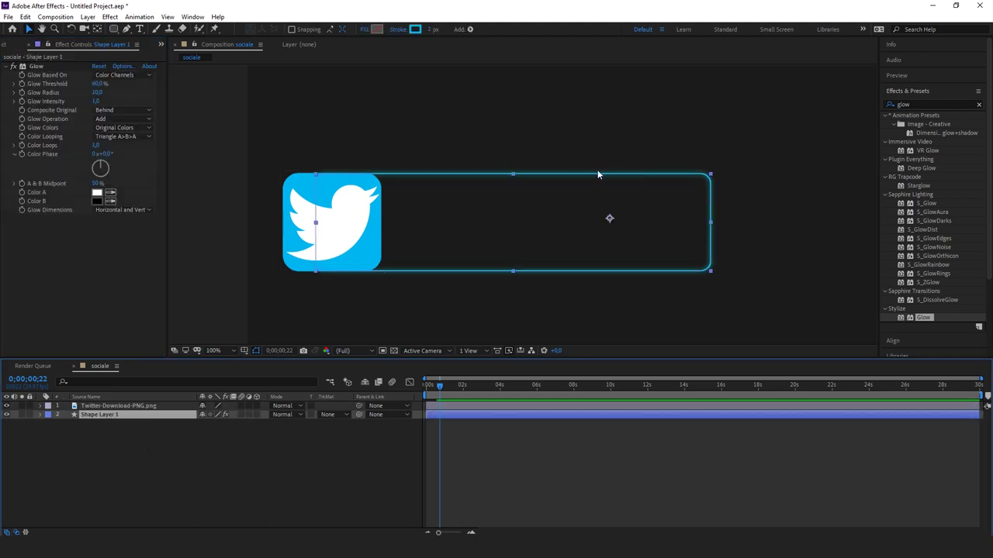
click(514, 177)
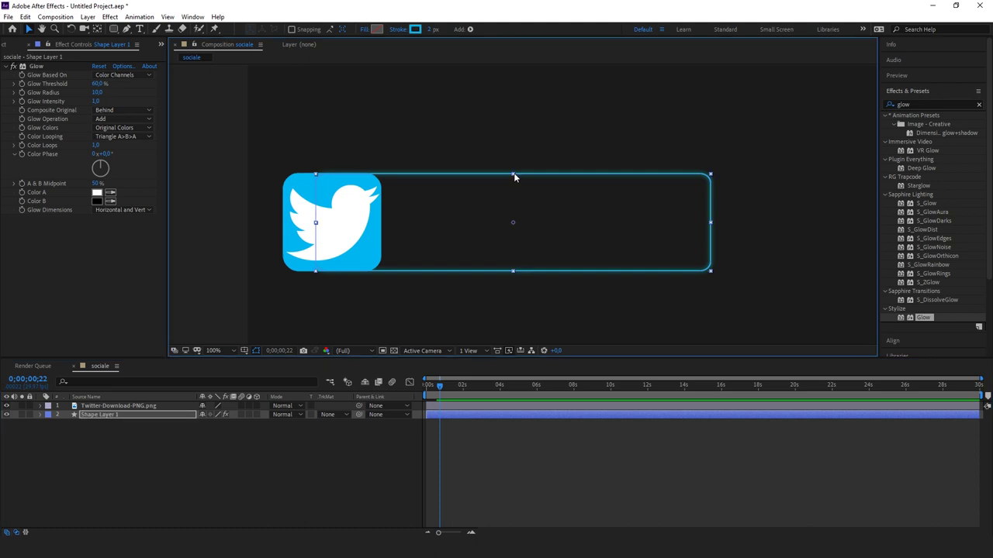
drag(514, 176, 514, 178)
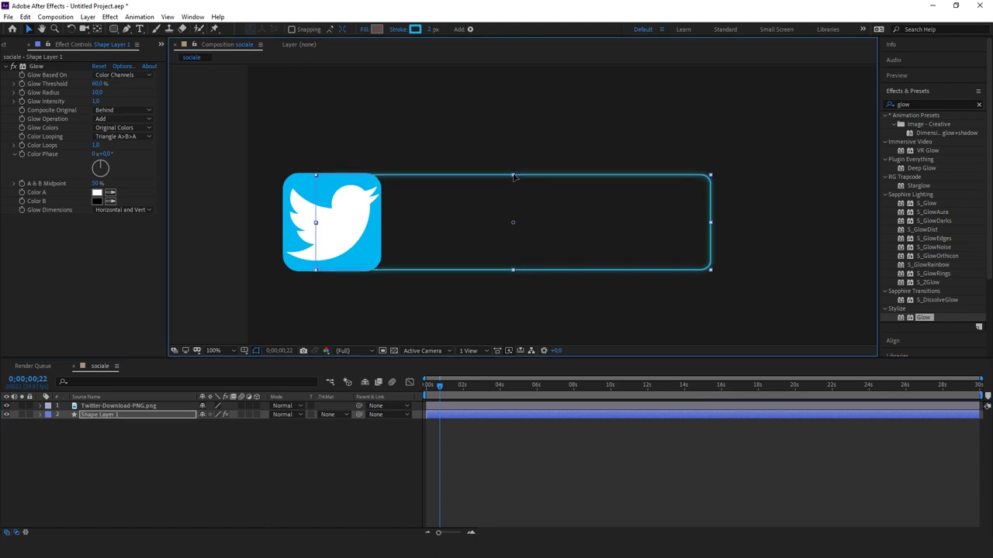
click(377, 461)
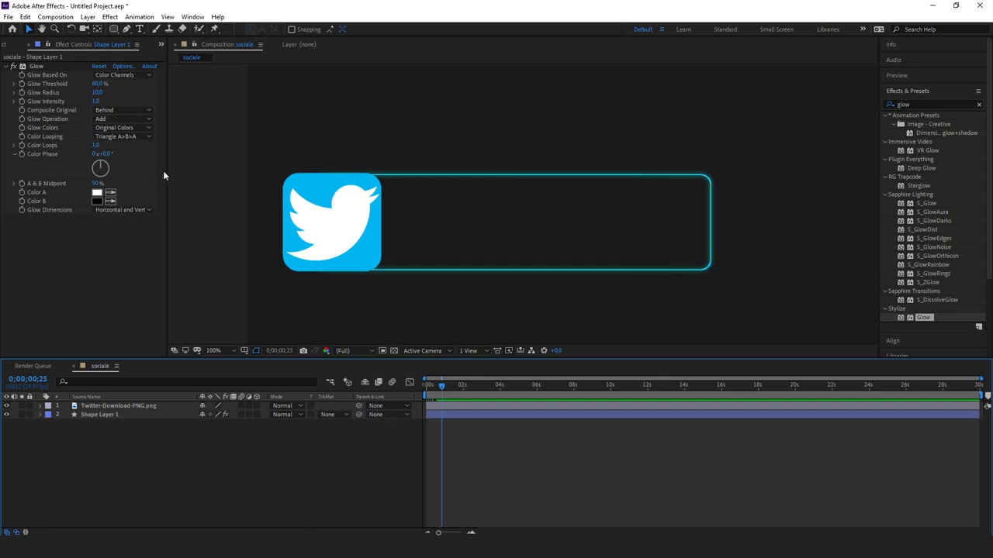
Draw a new rectangle over the bar and move Shape Layer 2 below the Twitter layer
click(113, 29)
drag(322, 178, 710, 268)
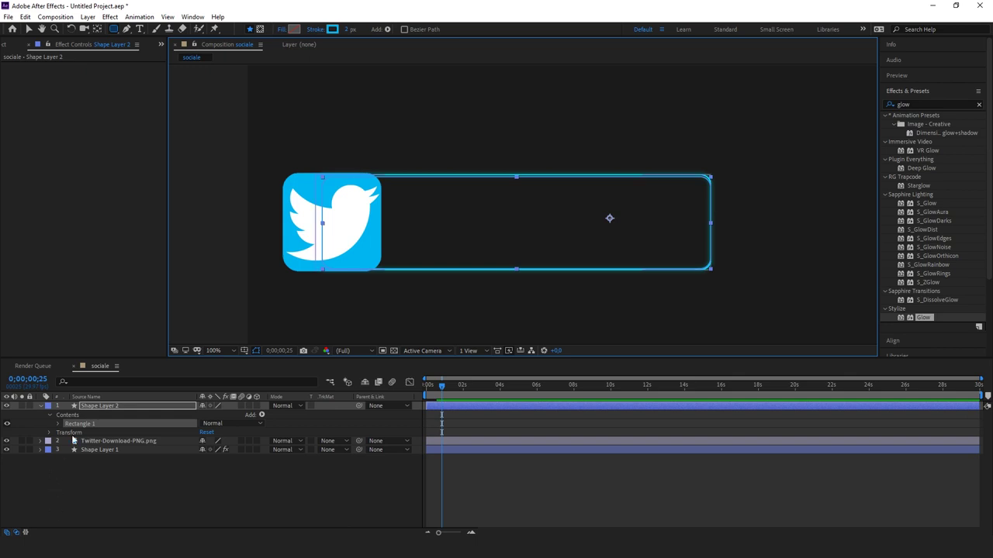
click(102, 407)
drag(101, 407, 96, 414)
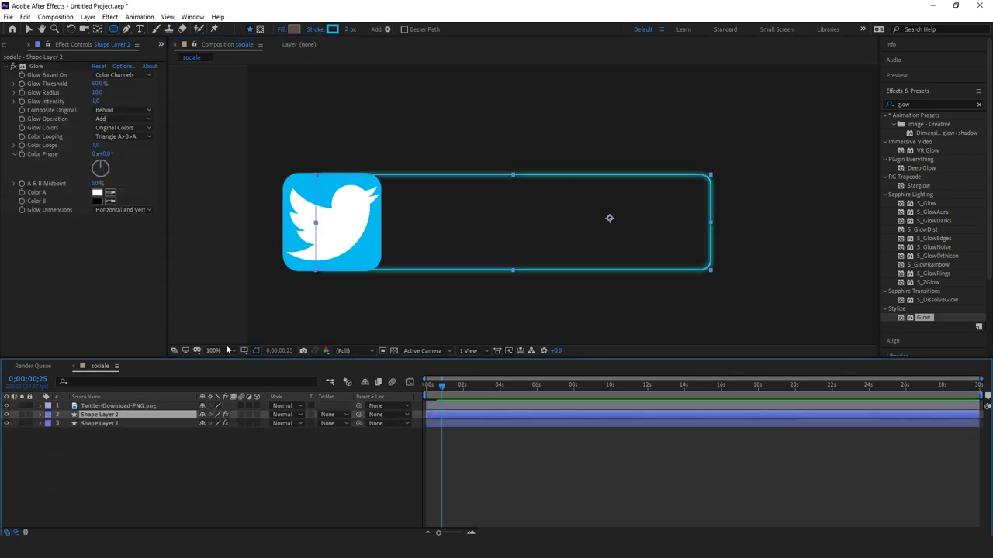
Delete Shape Layer 2's Glow, set its stroke to None and its fill to a solid colour
click(34, 68)
key(Delete)
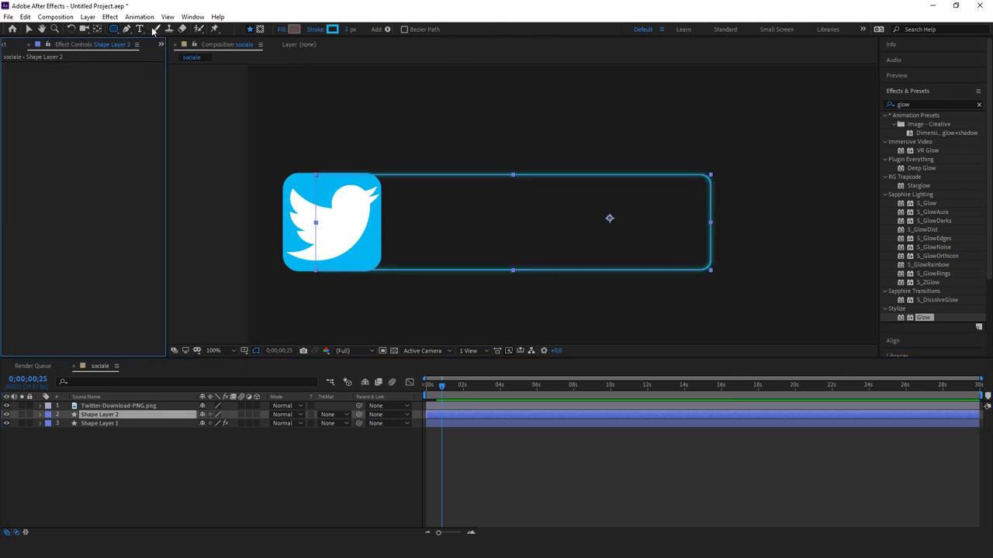
click(316, 29)
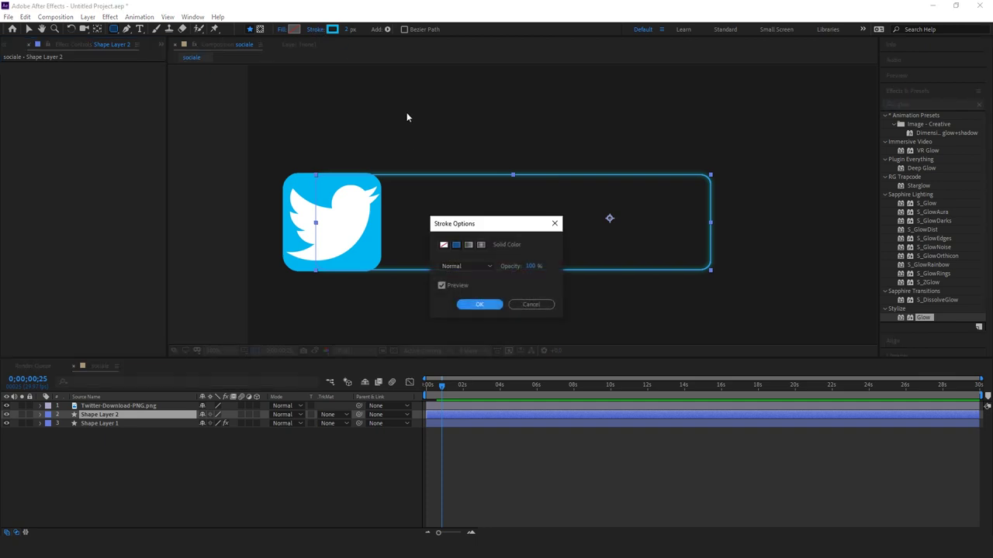
click(443, 244)
click(471, 305)
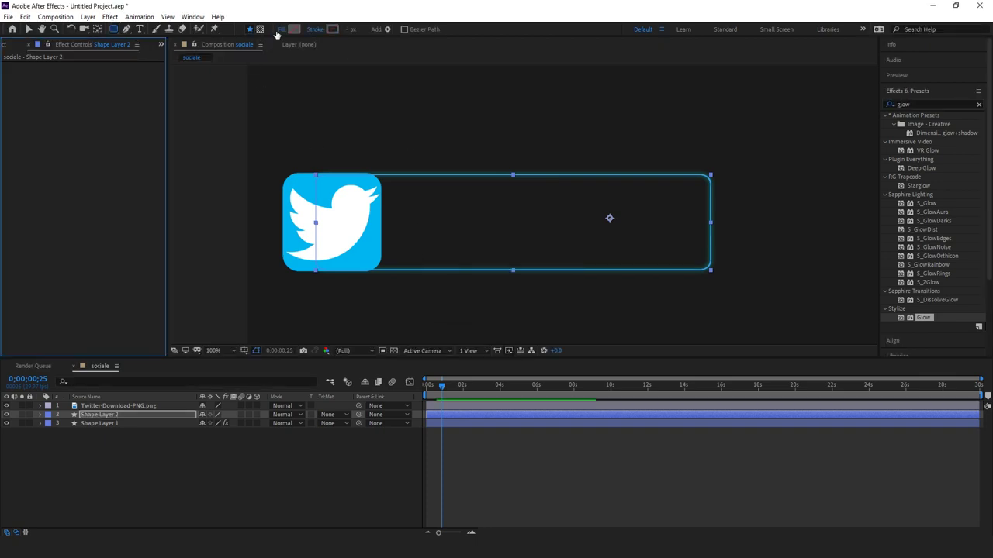
click(288, 29)
click(456, 244)
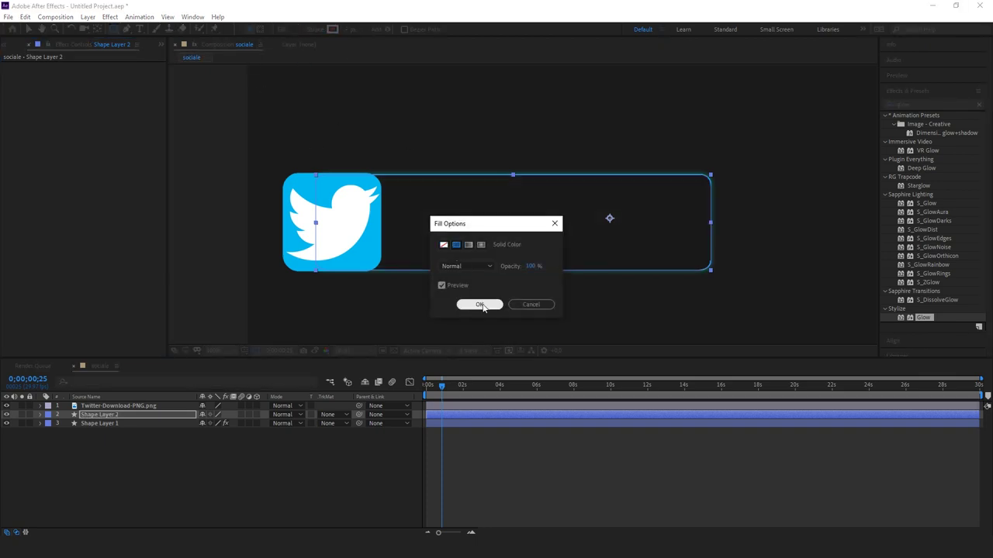
click(478, 304)
click(232, 502)
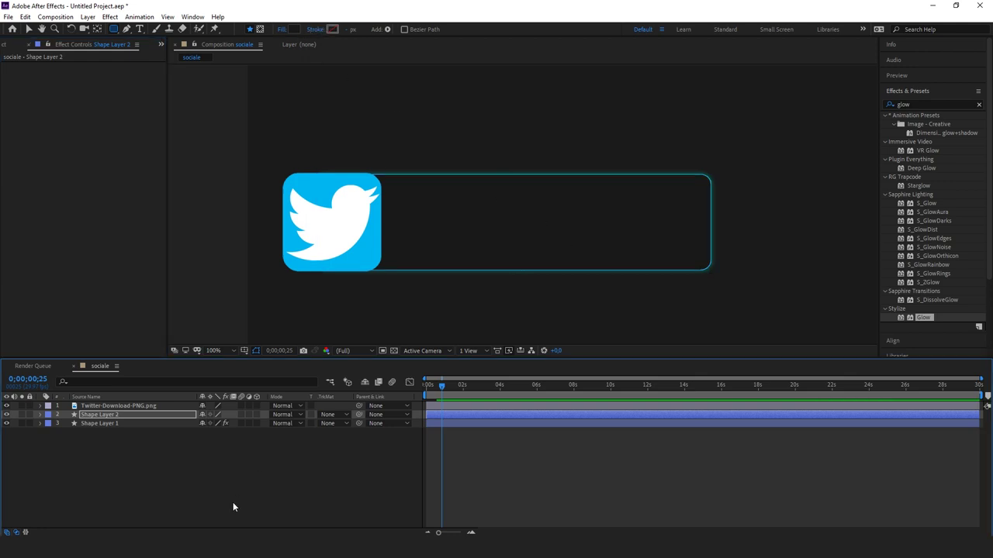
click(439, 423)
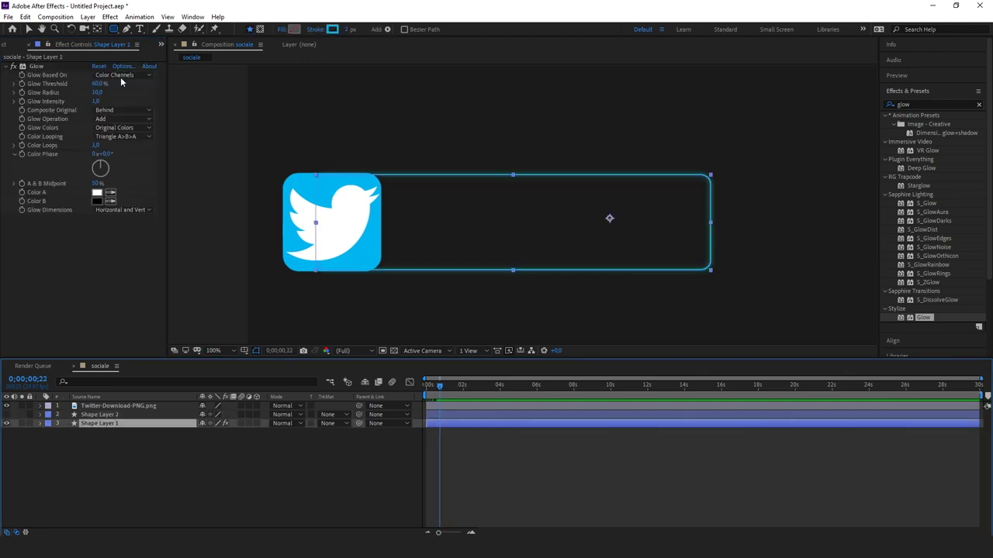
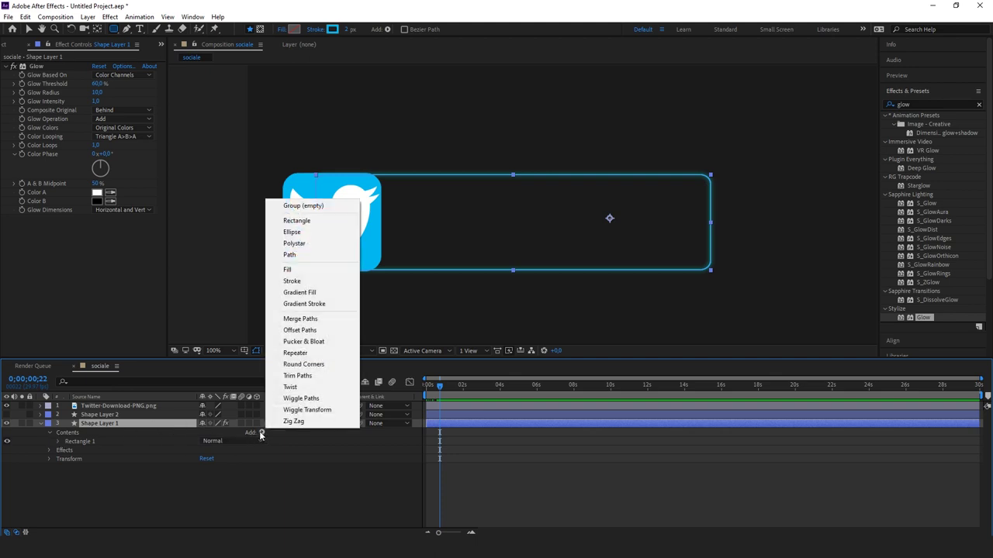
Add Trim Paths to Shape Layer 1 and keyframe Start at 0% and End at 100%
click(325, 377)
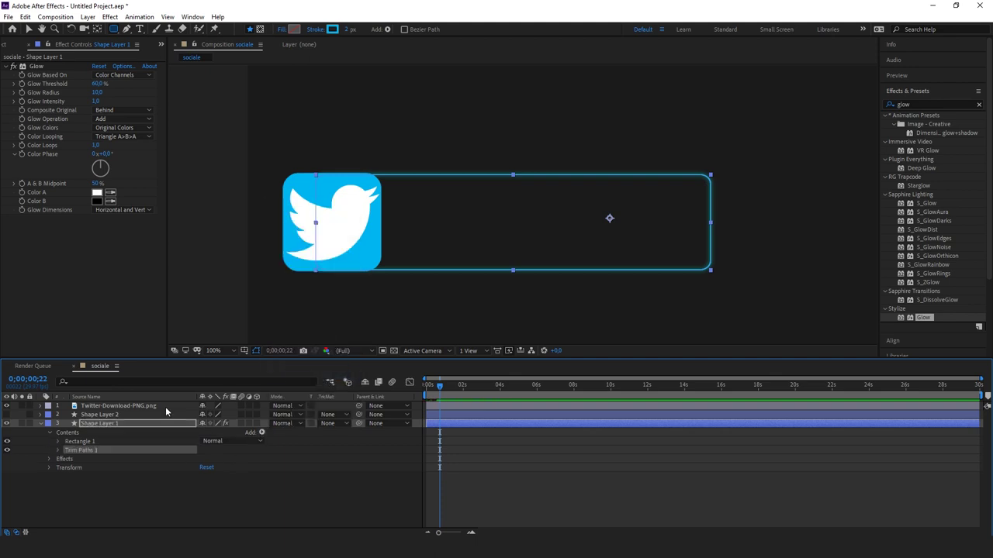
click(57, 450)
click(75, 459)
click(75, 467)
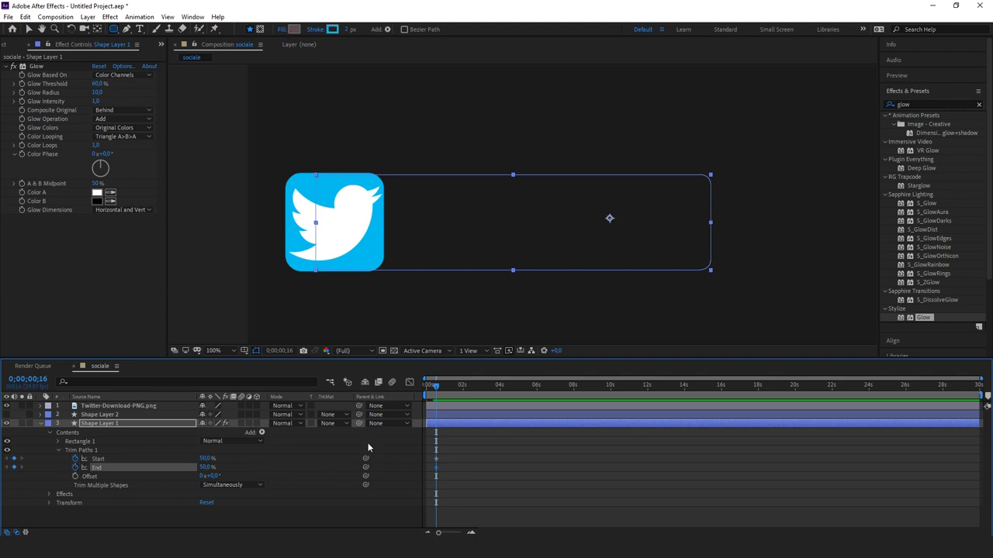
click(204, 457)
key(Tab)
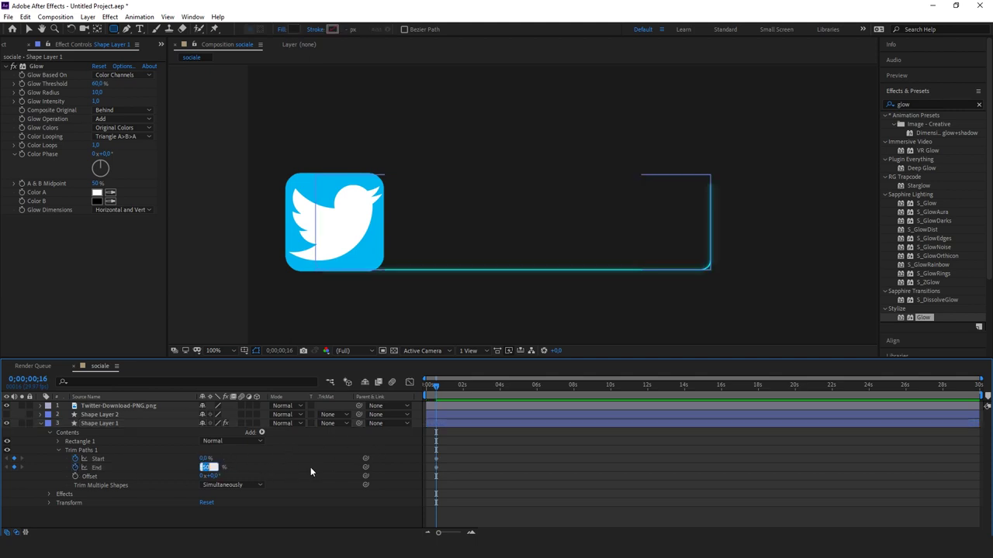
text(100)
key(Return)
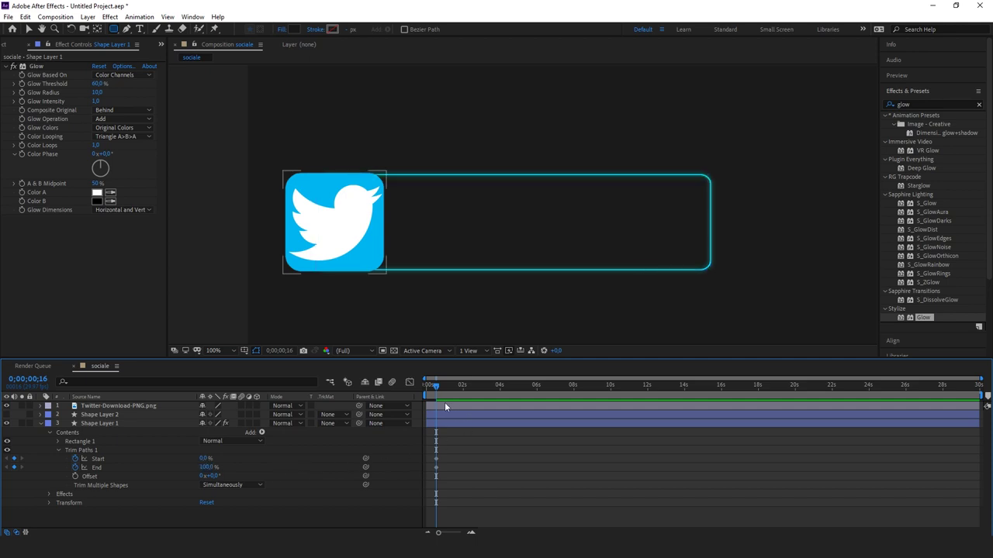
click(429, 386)
Preview the trim animation, then return the time to the first frame
key(space)
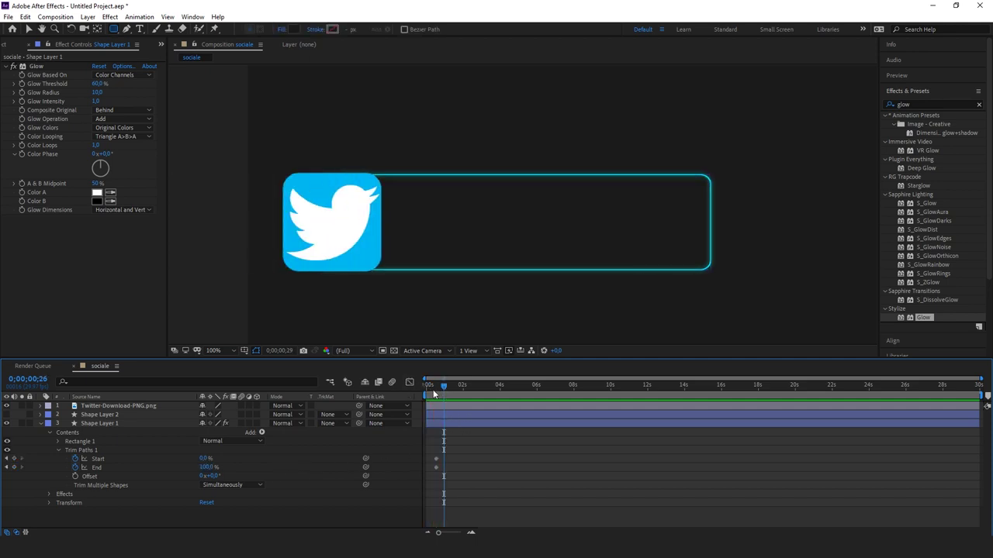
click(435, 393)
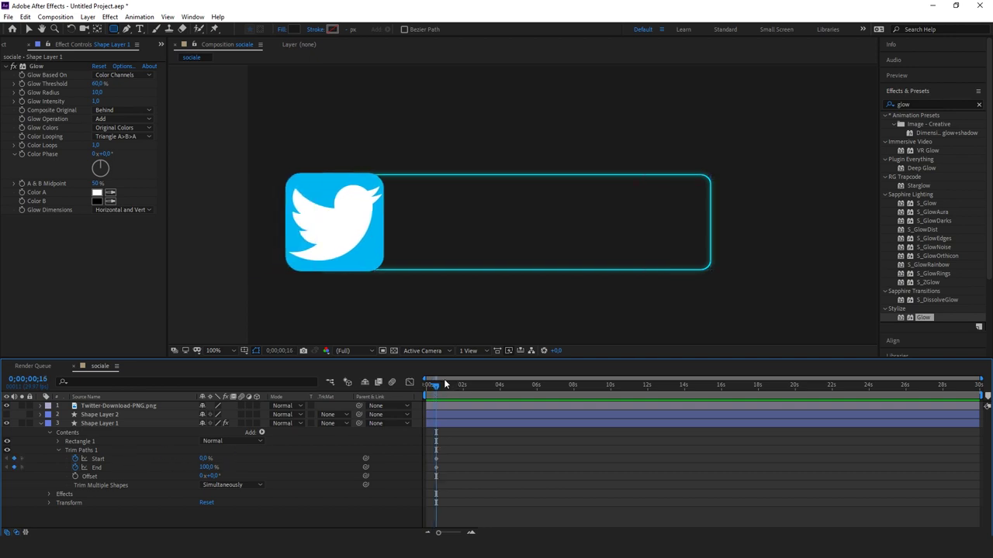
drag(435, 385, 416, 386)
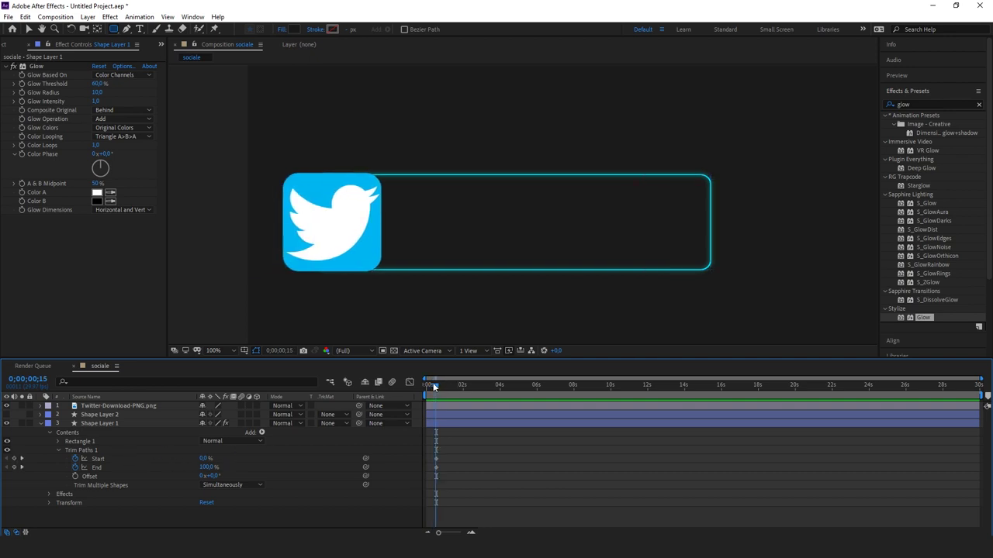
Set Trim Paths Start and End both to 50% at frame 0
click(205, 459)
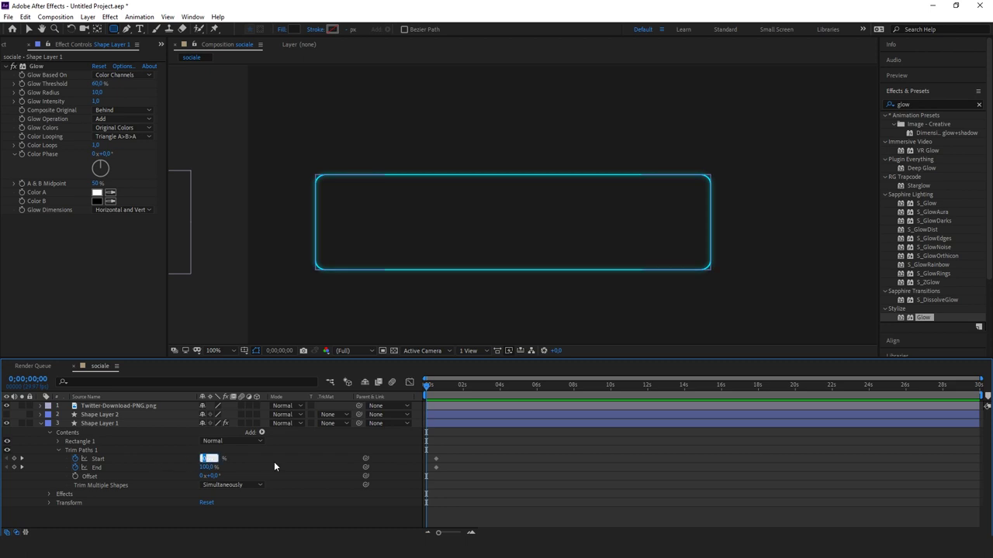
text(50)
click(216, 468)
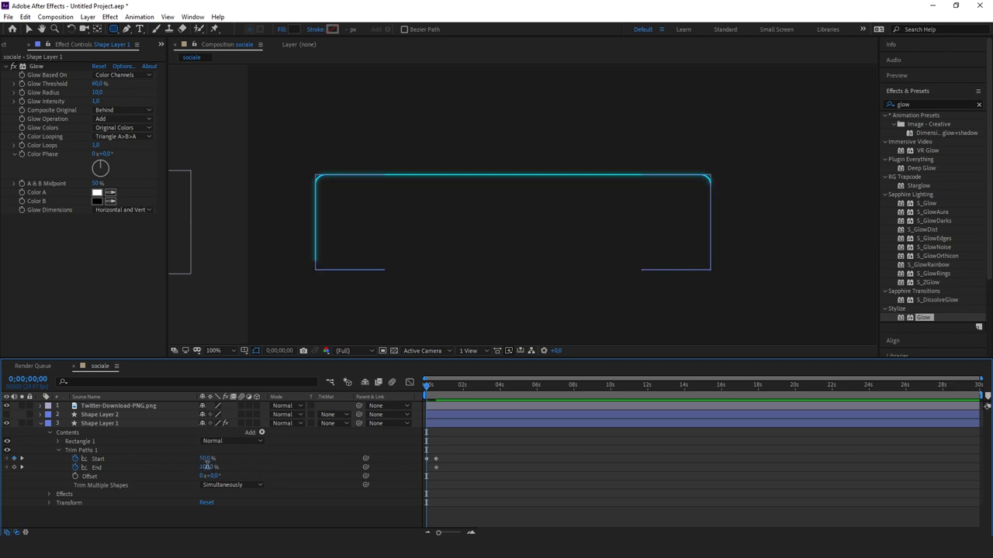
text(50)
key(Return)
Shift the opening Start and End keyframes later in time and preview the draw-on
drag(428, 447, 420, 469)
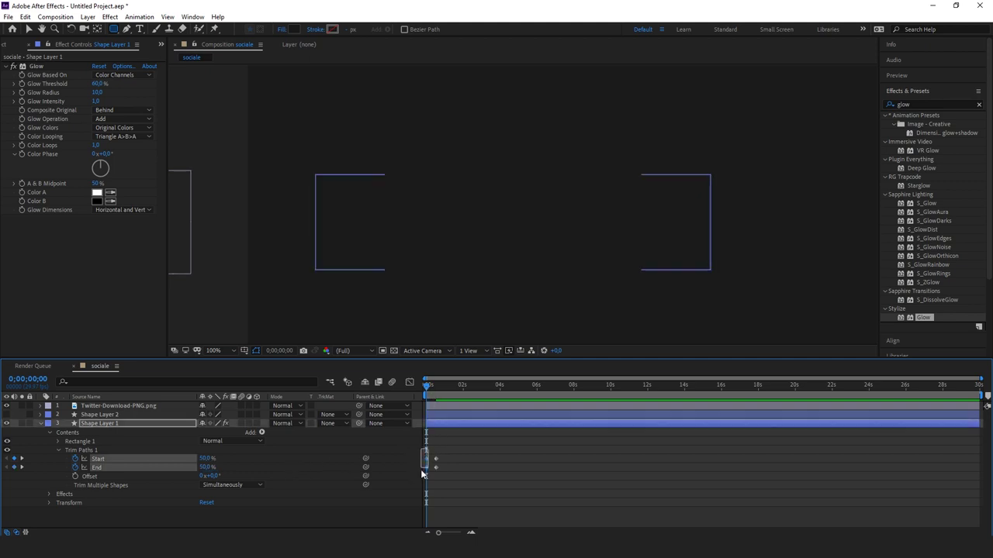
drag(438, 533, 454, 534)
drag(427, 463, 470, 458)
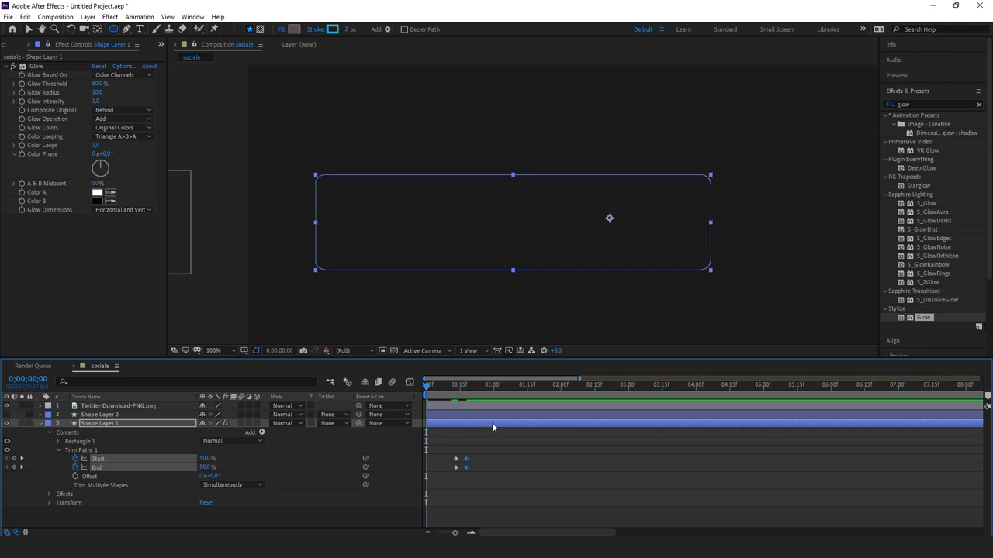
key(space)
click(446, 387)
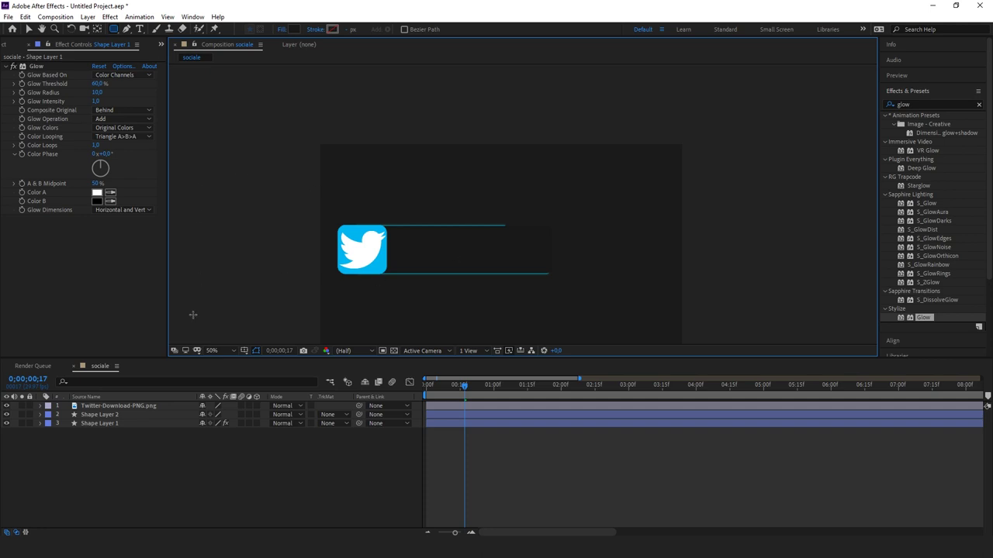
Collapse Glow and draw a tall, narrow Rectangle shape over the Twitter logo's left edge
click(11, 67)
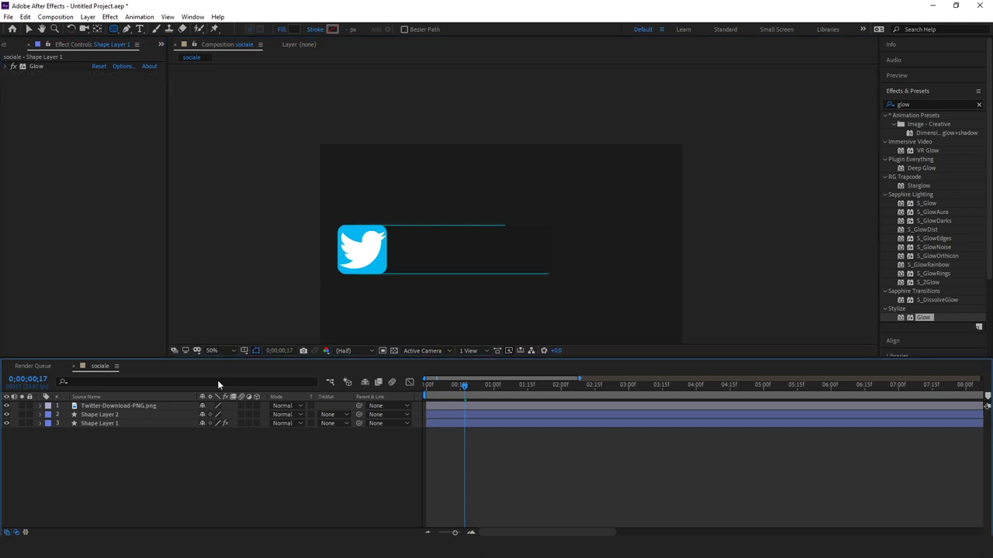
click(115, 31)
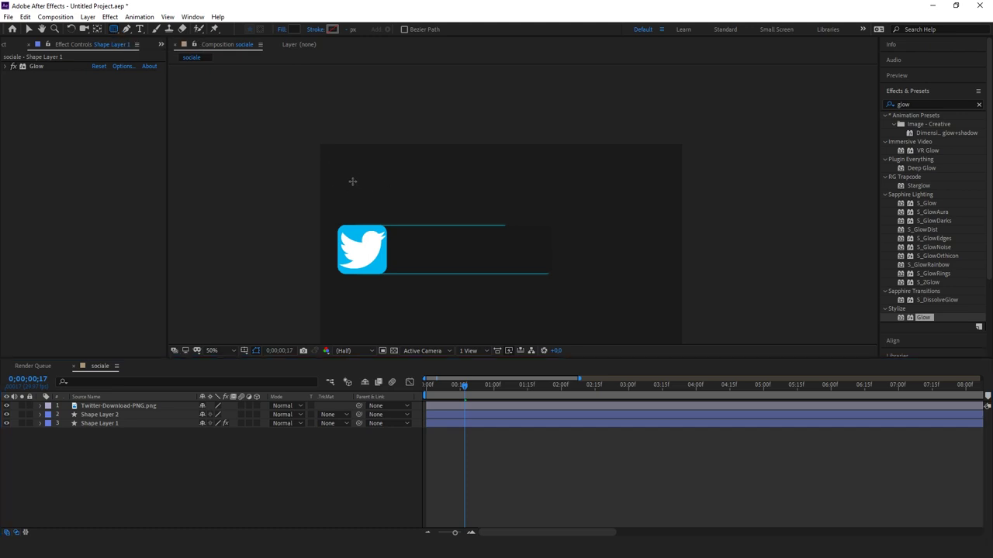
mouse_move(336, 189)
mouse_down()
mouse_move(384, 311)
mouse_move(356, 315)
mouse_up()
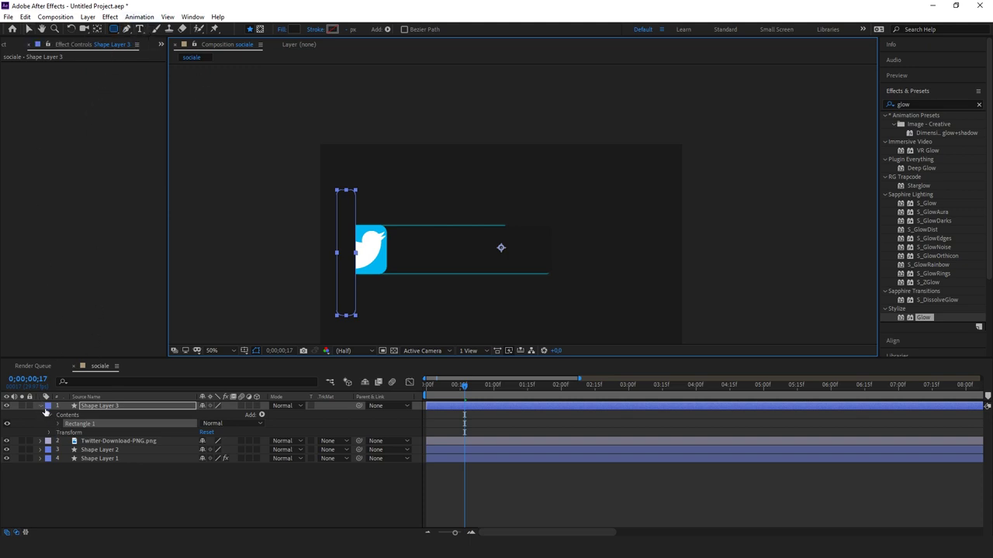
Rotate Shape Layer 3 diagonally and scale Rectangle 1 non-uniformly to 271,0/338,0%
click(51, 432)
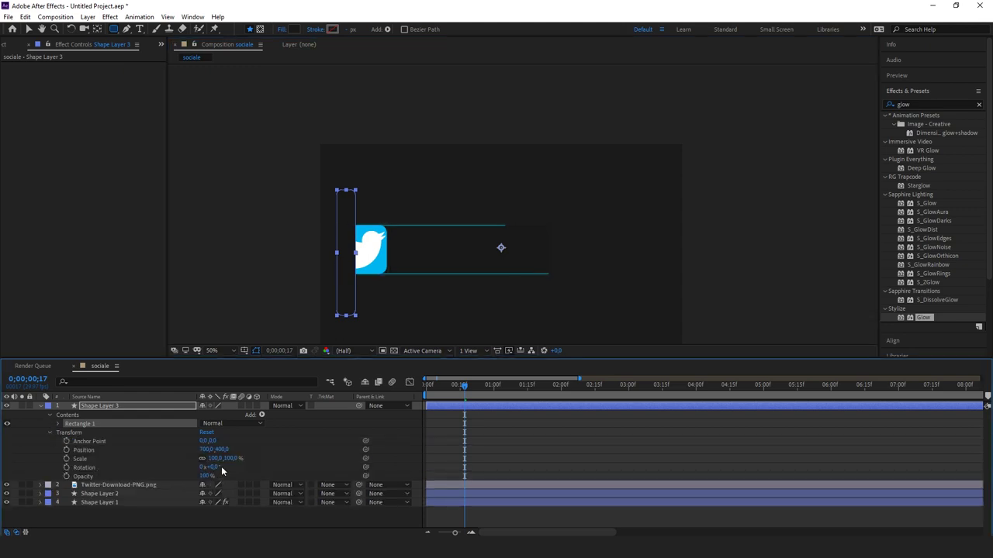
drag(214, 467, 241, 464)
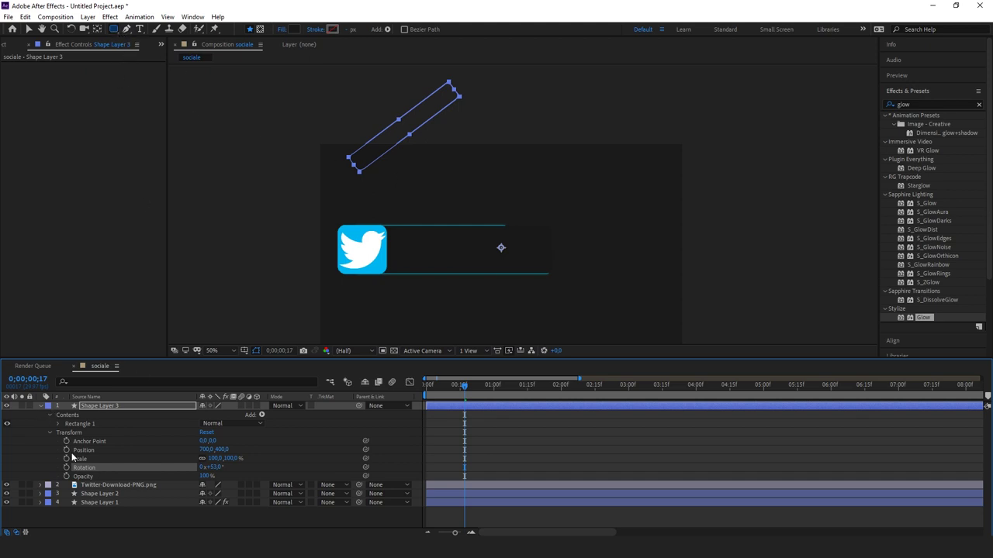
click(51, 433)
click(59, 423)
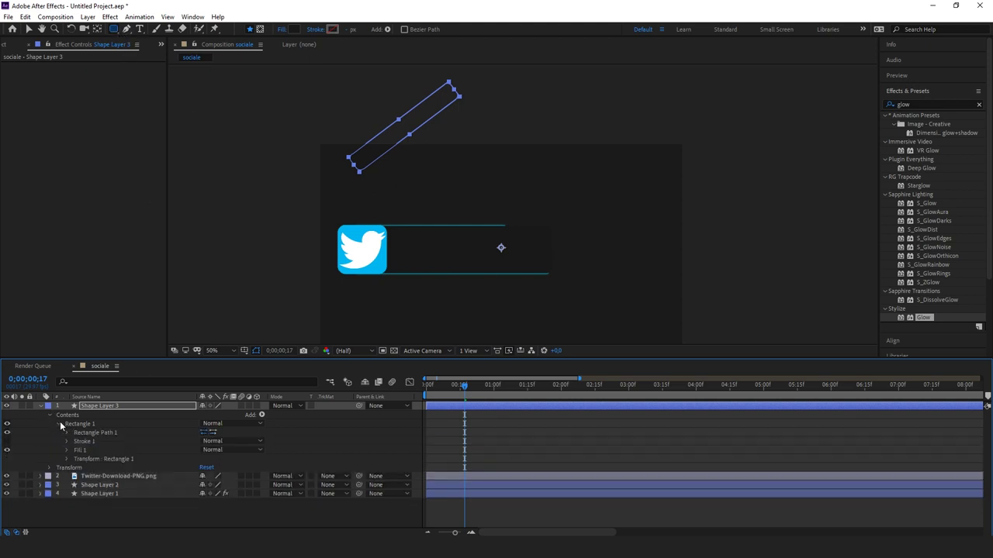
click(67, 459)
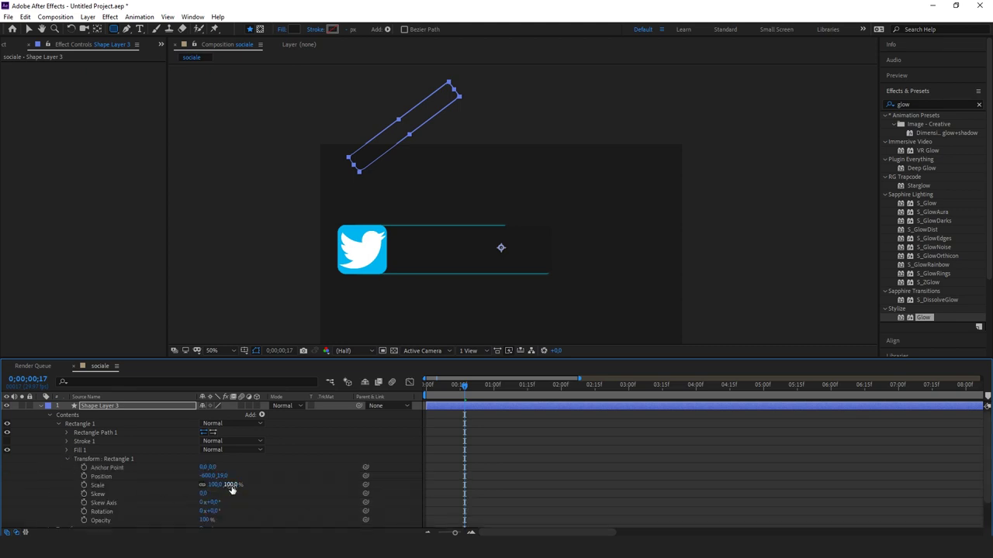
drag(232, 488, 314, 480)
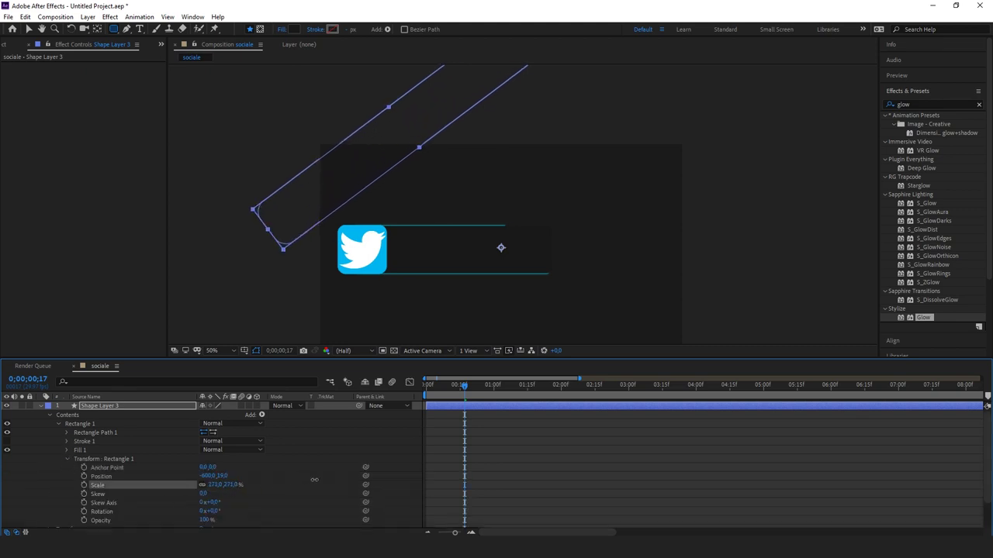
click(201, 485)
drag(240, 487, 260, 483)
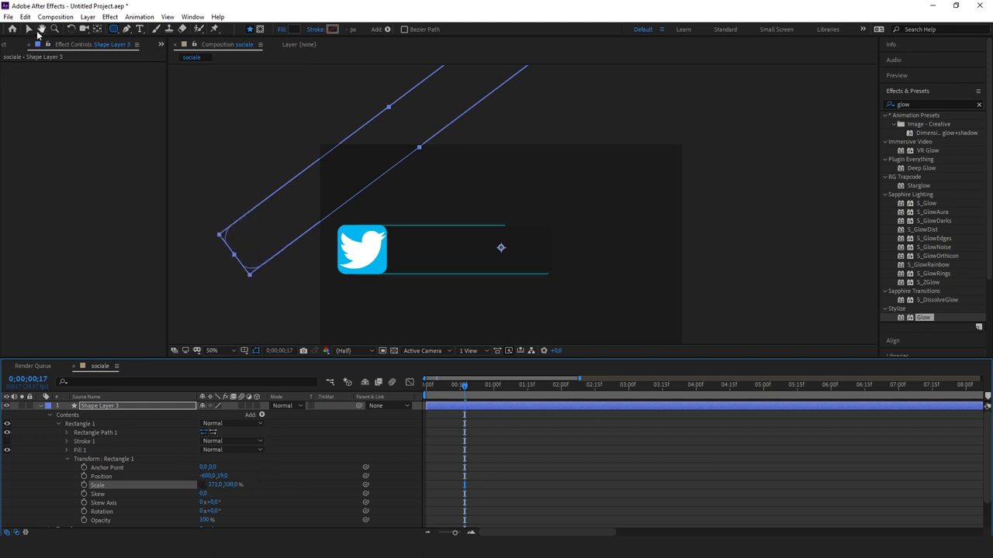
Move the bar down-left across the logo and stack Shape Layer 3 below Shape Layer 2
click(28, 29)
mouse_move(389, 121)
mouse_down()
mouse_move(353, 166)
mouse_move(352, 192)
mouse_up()
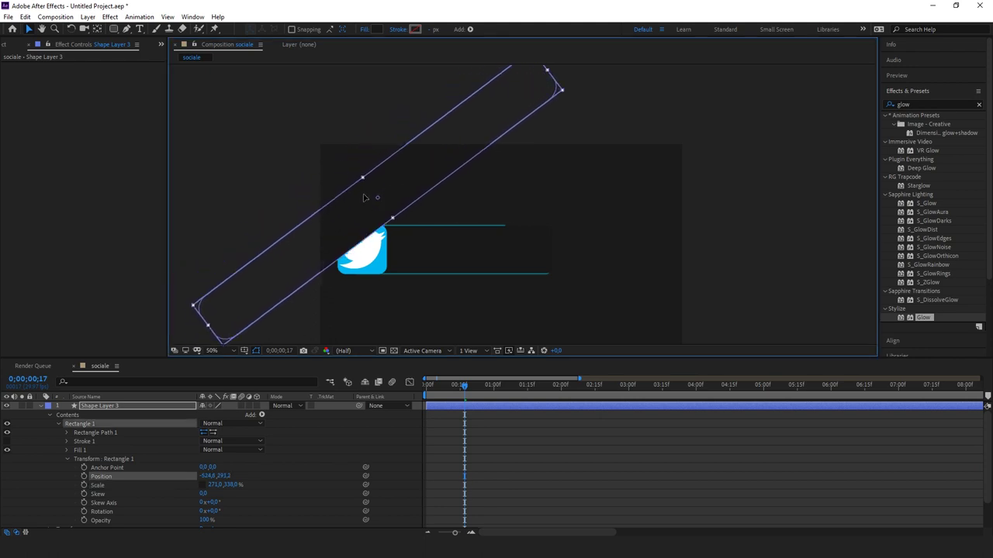
click(41, 408)
drag(107, 424, 103, 431)
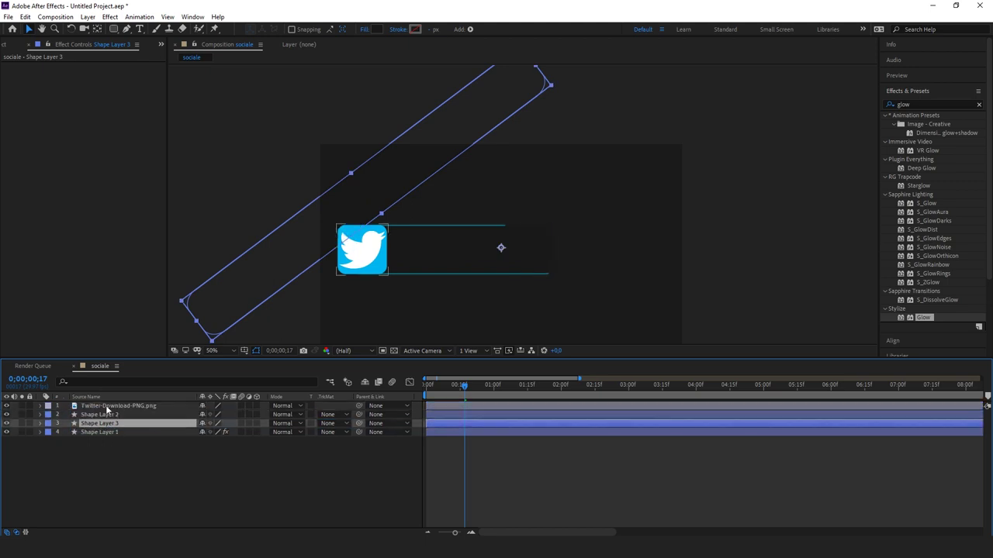
Set Shape Layer 3's track matte to Alpha Matte 'Shape Layer 2'
click(385, 262)
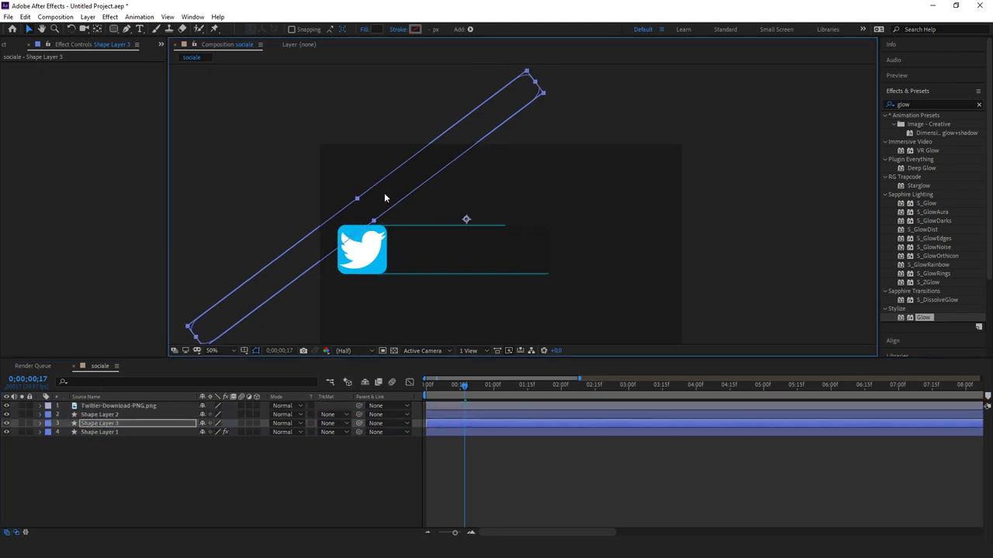
click(332, 423)
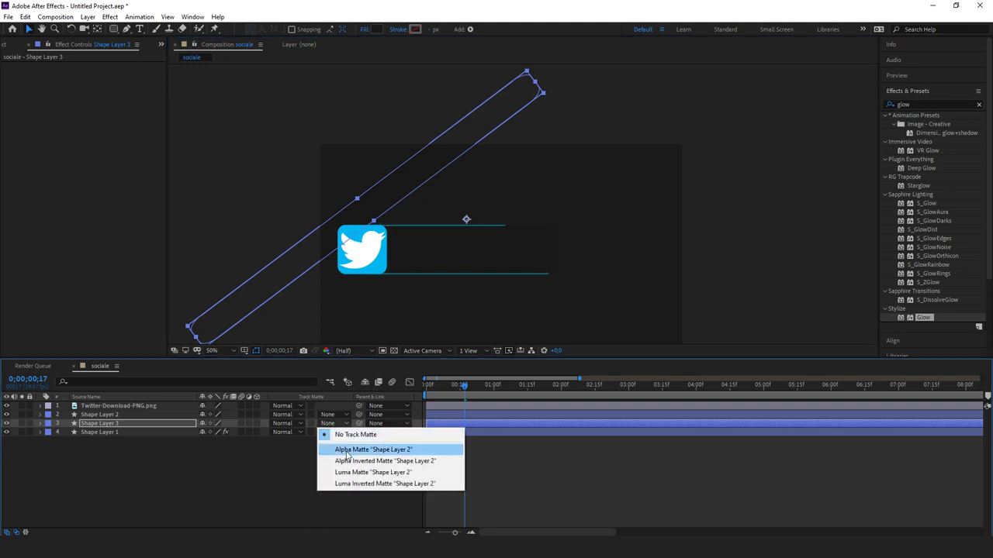
click(347, 451)
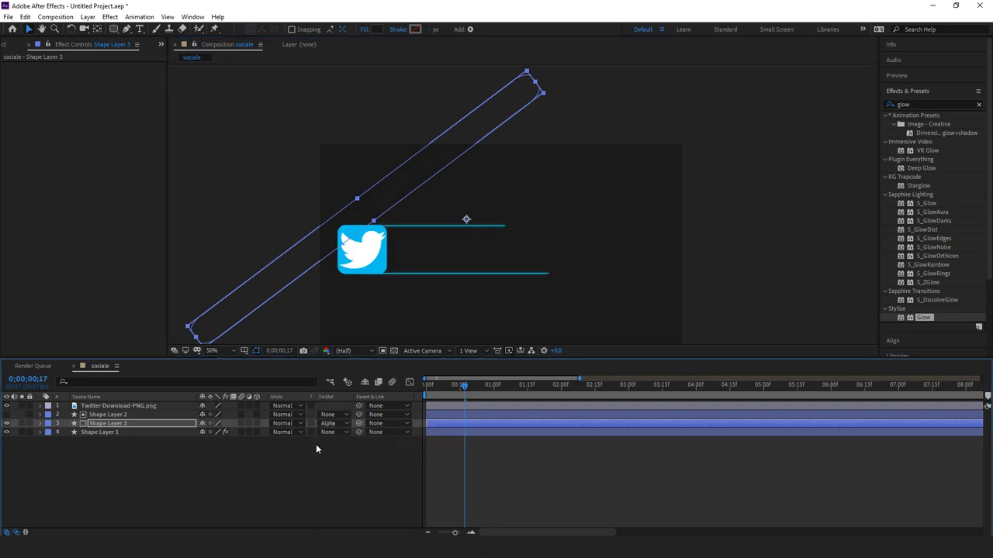
Nudge the diagonal bar to position -483,4, 289,7 and reveal its transform properties
mouse_move(388, 193)
mouse_down()
mouse_move(466, 247)
mouse_move(394, 210)
mouse_move(389, 197)
mouse_up()
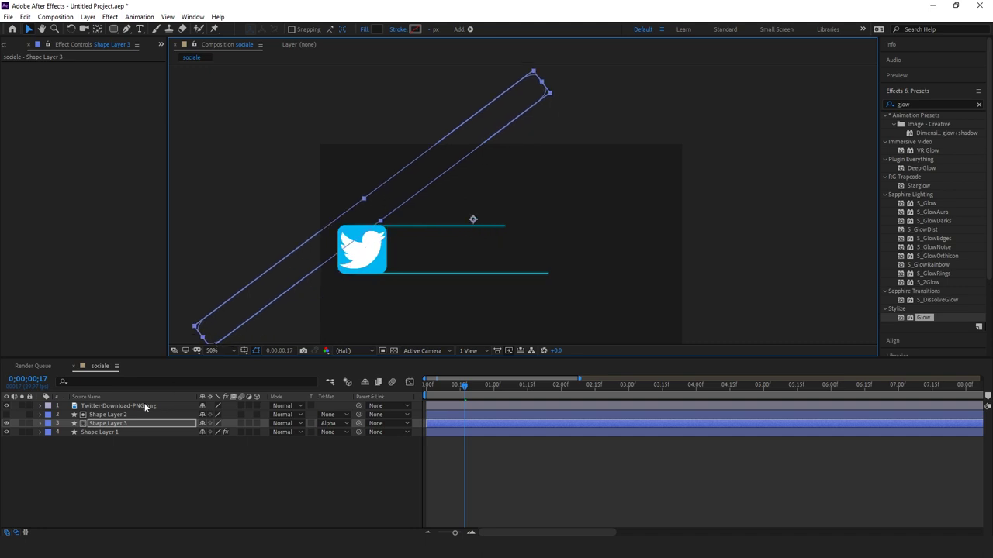
click(44, 423)
scroll(65, 456, down, 1)
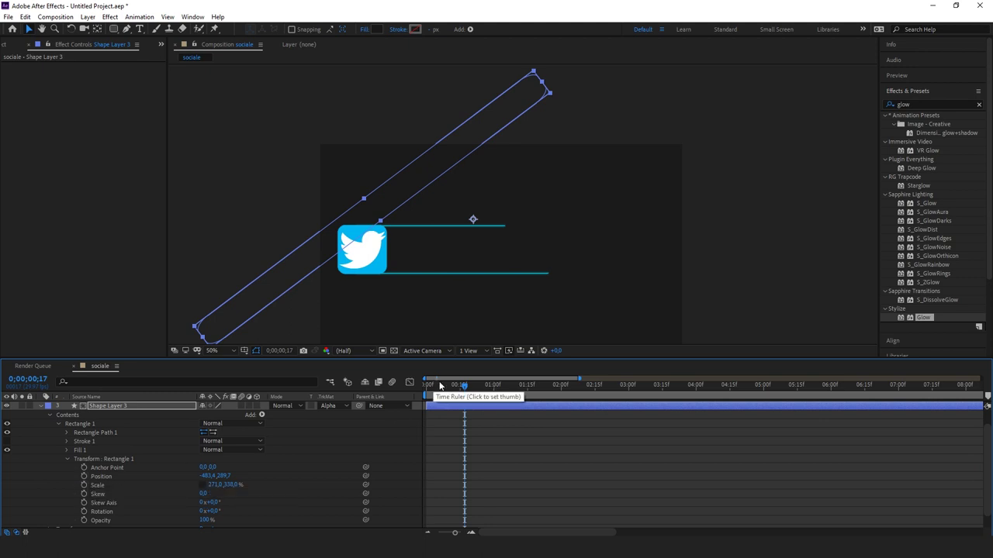
Keyframe the bar's Scale at 271,0% on frame 16, widening it to 3169,5% soon after
click(463, 390)
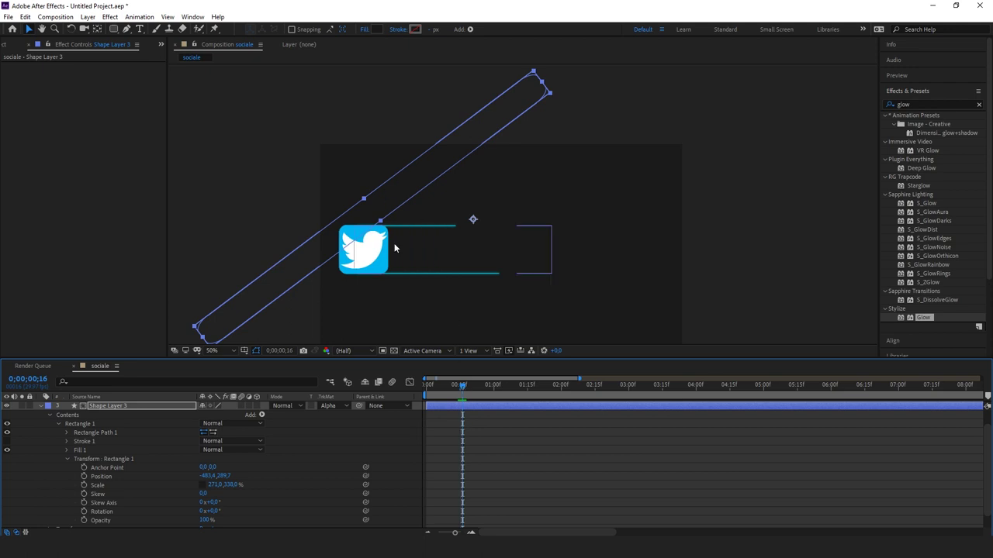
click(84, 486)
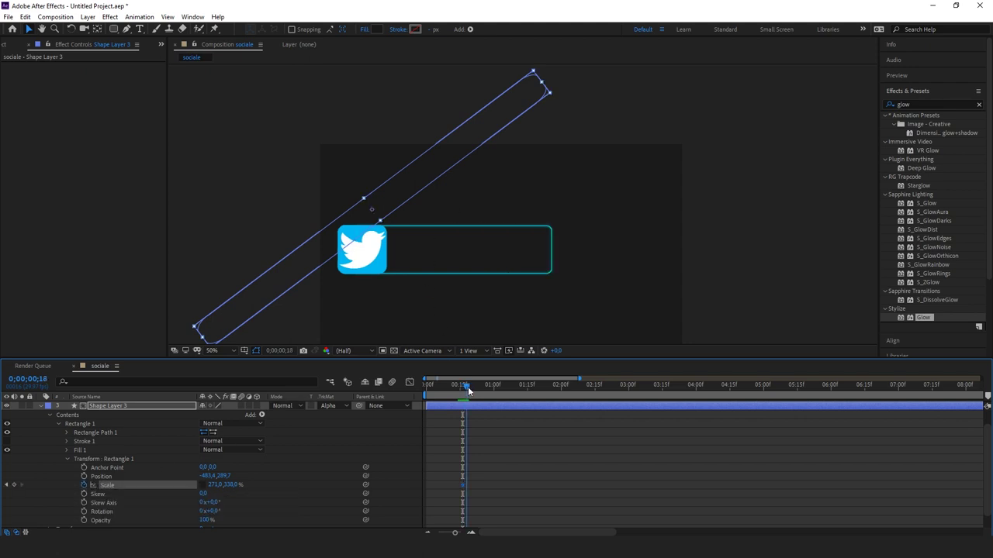
drag(464, 386, 467, 387)
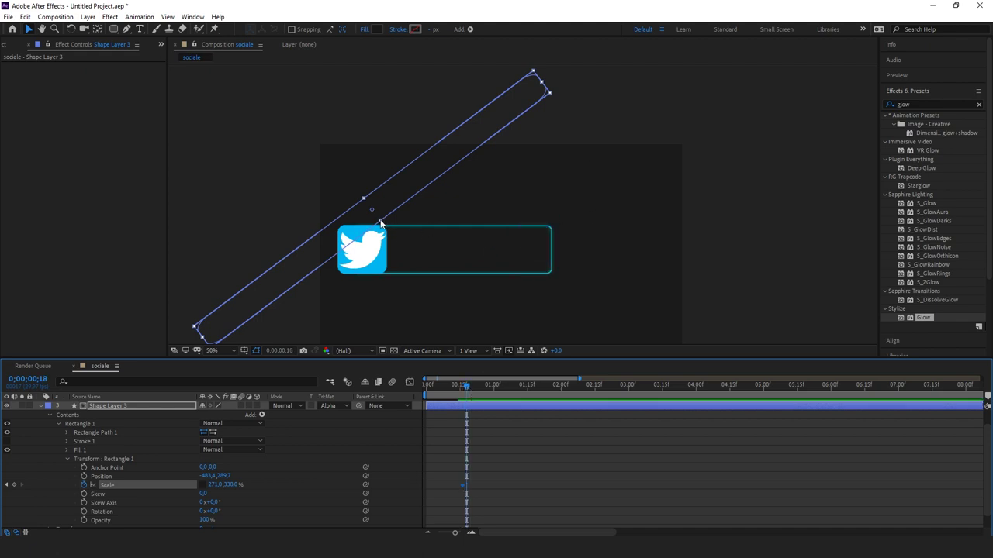
mouse_move(380, 223)
mouse_down()
mouse_move(514, 288)
mouse_move(506, 268)
mouse_move(533, 286)
mouse_up()
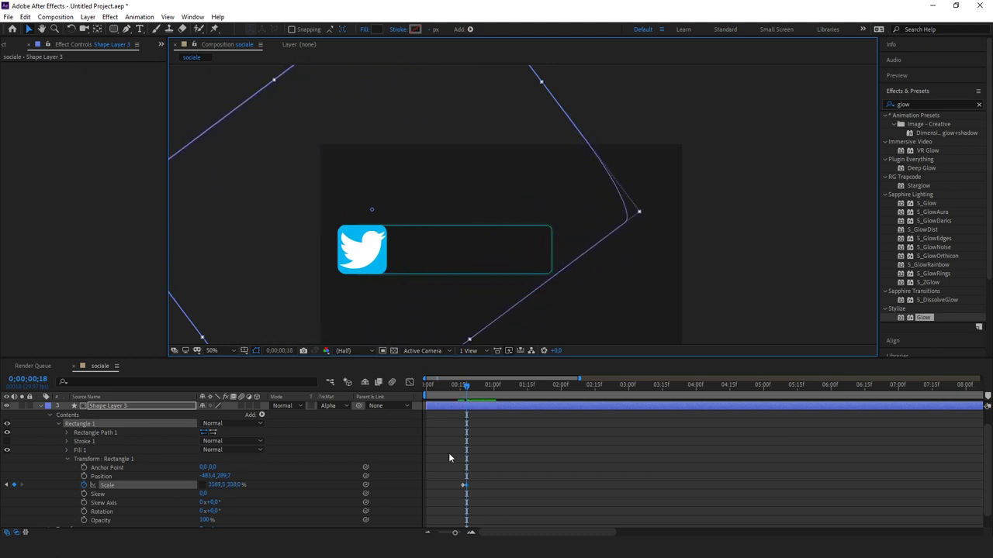
Scrub back to the animation start and preview the widening bar
click(463, 386)
drag(462, 386, 456, 387)
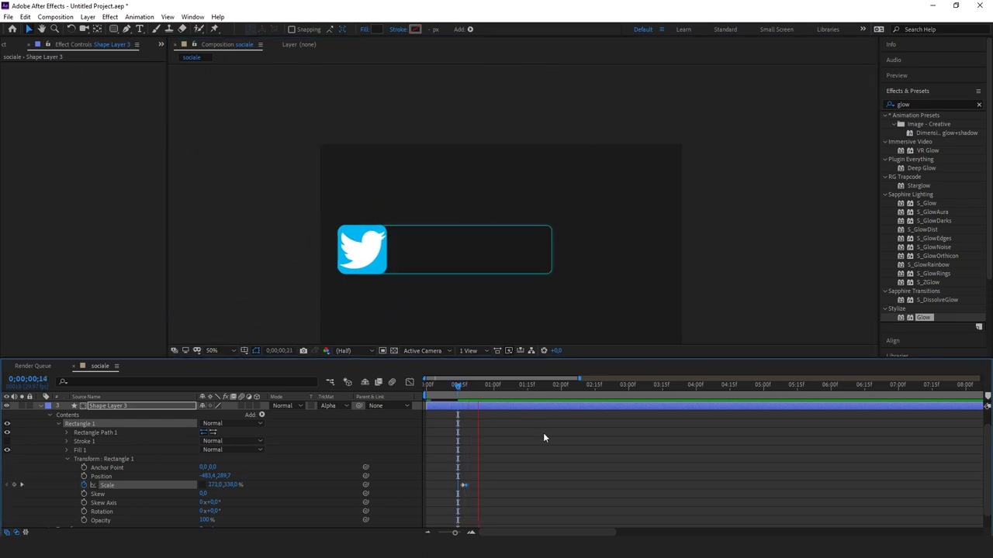
drag(507, 386, 428, 414)
key(space)
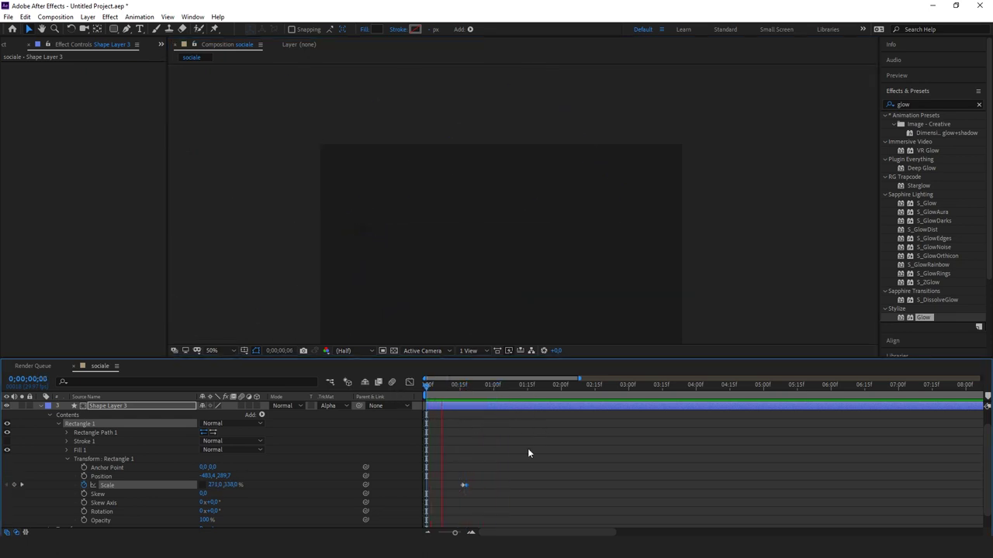
key(space)
key(space)
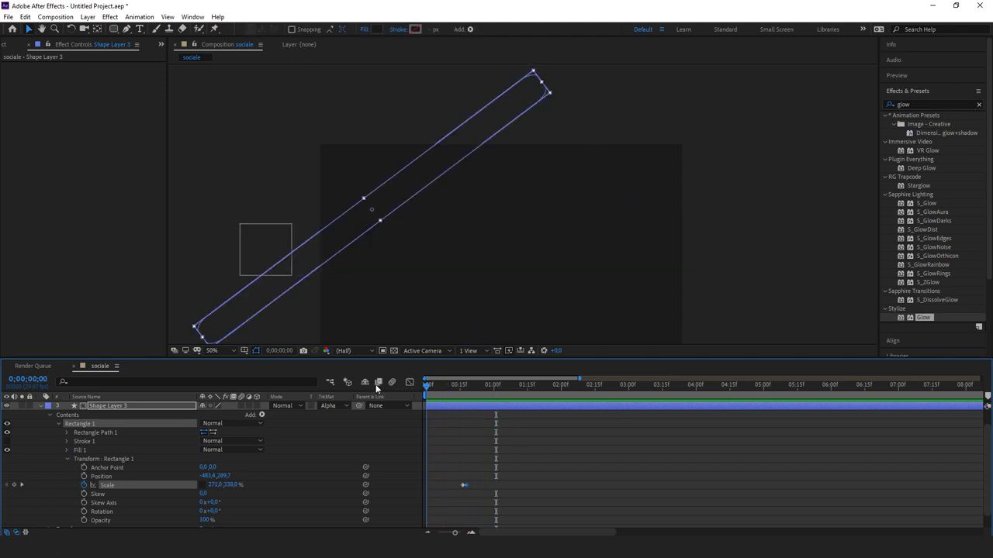
key(space)
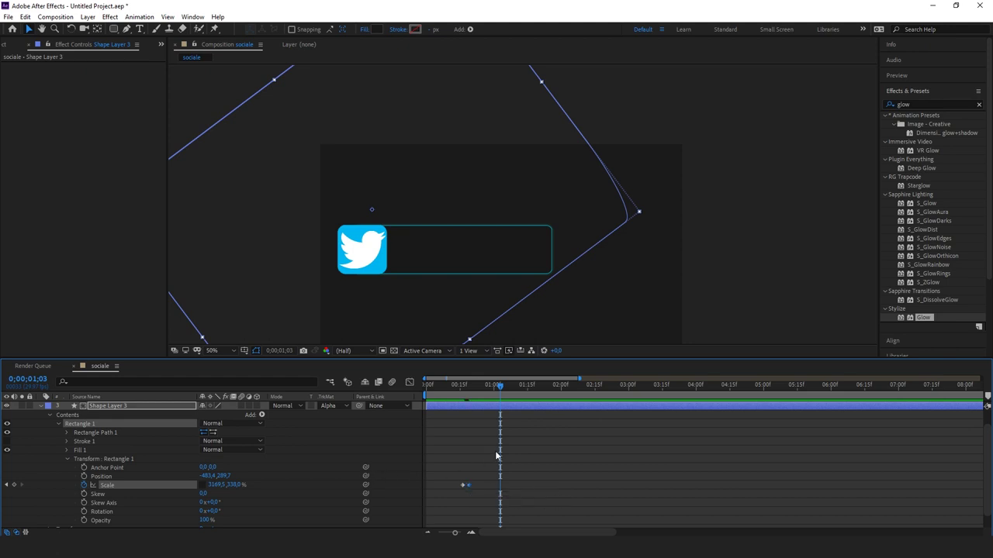
Reveal Shape Layer 1's Trim Paths and select both closing keyframes
click(41, 406)
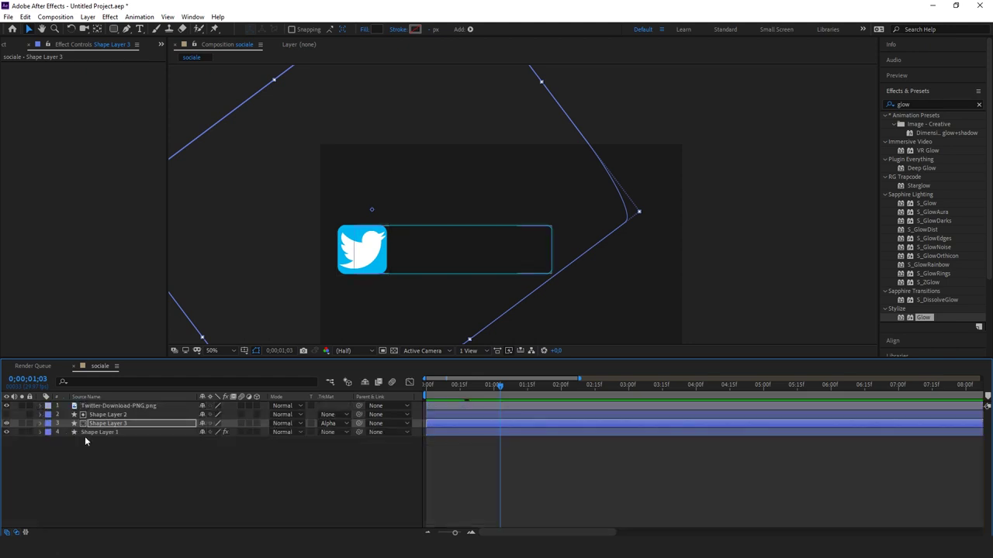
click(40, 406)
click(41, 406)
click(39, 415)
click(39, 415)
click(41, 432)
drag(470, 464, 463, 485)
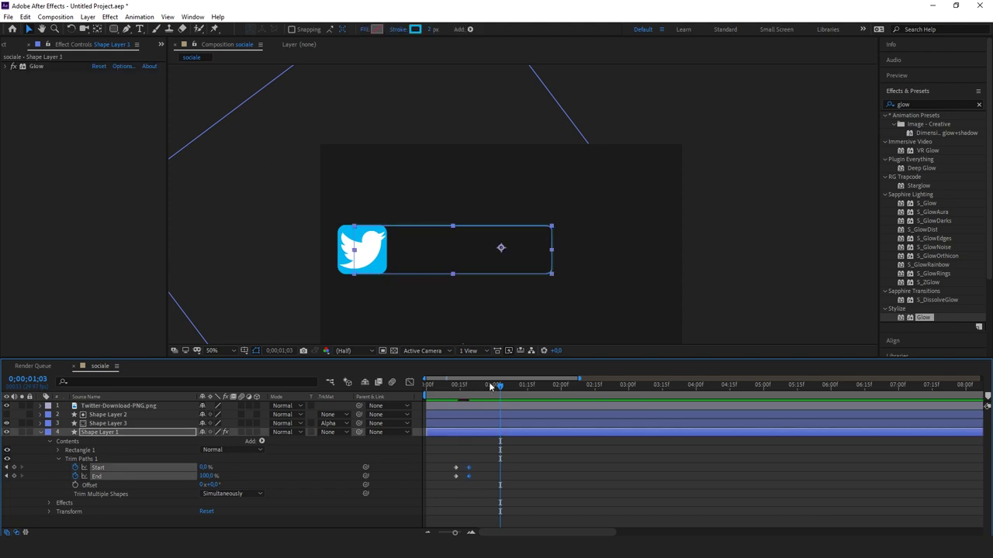
Preview the outline draw-on animation from the start
drag(501, 386, 425, 385)
key(space)
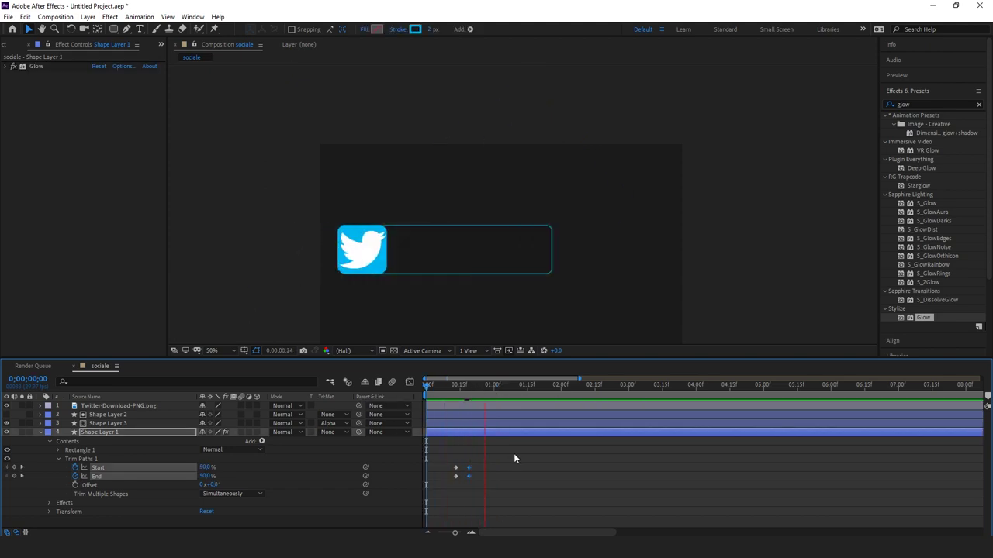
key(space)
Shift the closing Trim Paths keyframes slightly later, past frame 17, and preview the timing
drag(506, 394, 464, 398)
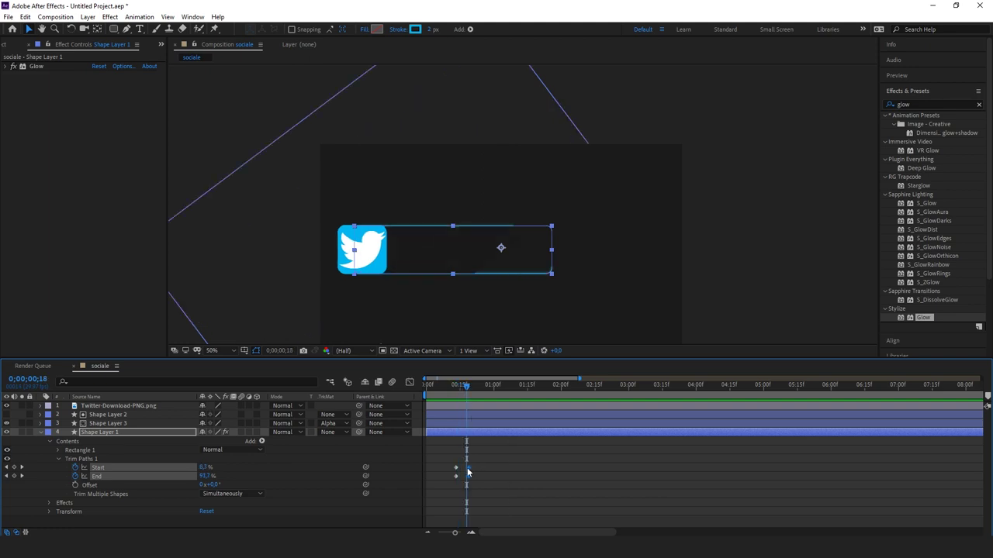
drag(468, 471, 466, 471)
drag(467, 471, 474, 471)
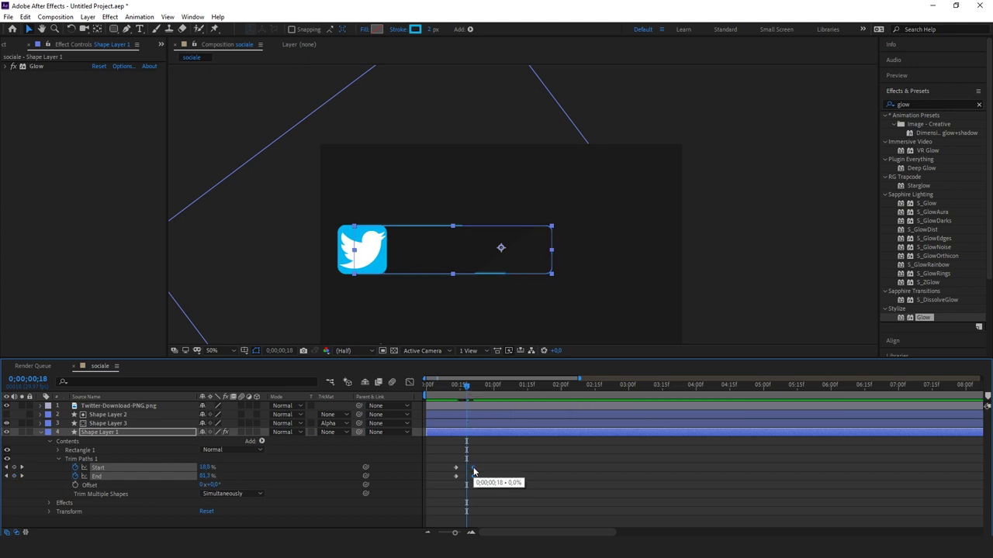
drag(466, 386, 469, 390)
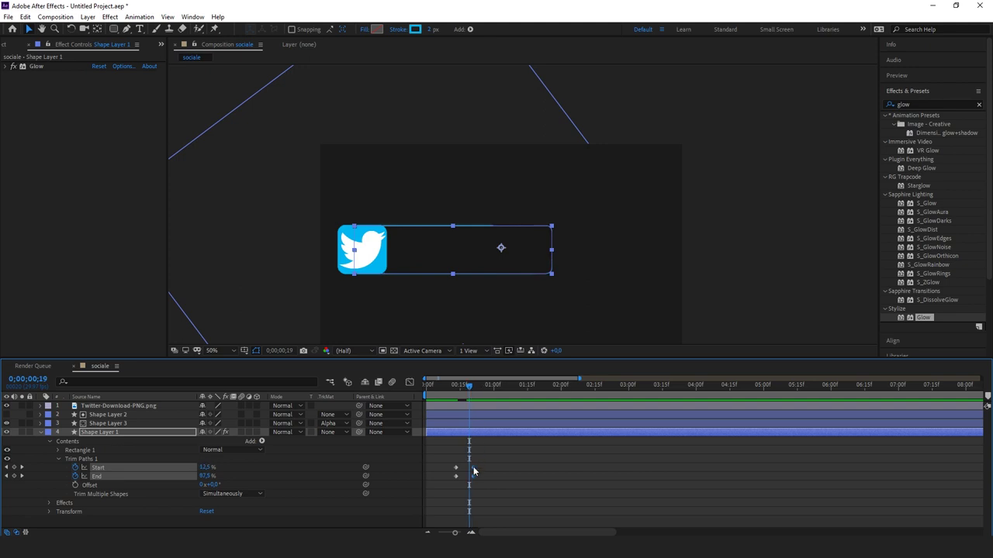
mouse_move(468, 386)
mouse_down()
mouse_move(426, 387)
mouse_move(445, 394)
mouse_up()
key(space)
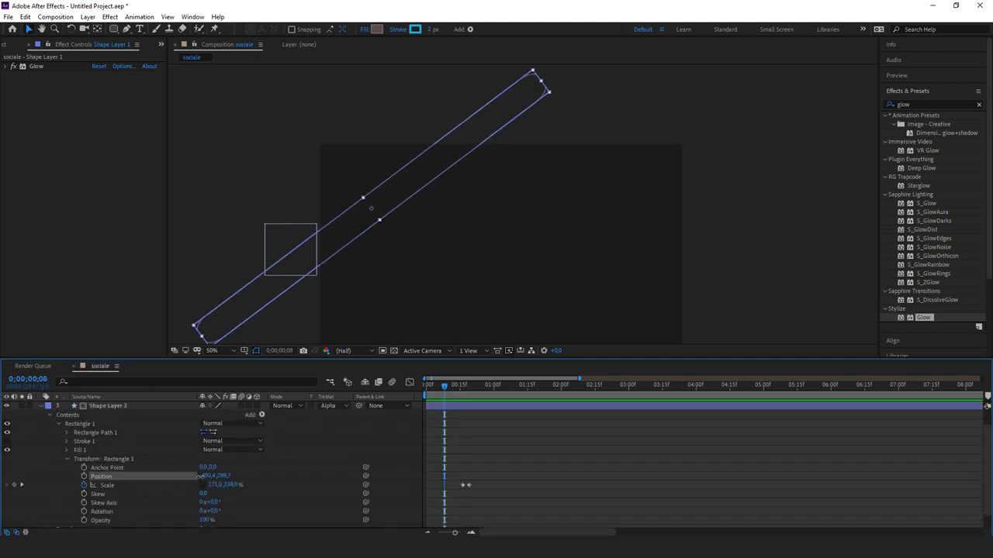
Slide the bar's Position X to about -575,4 and preview the finished lower-third
drag(208, 475, 155, 473)
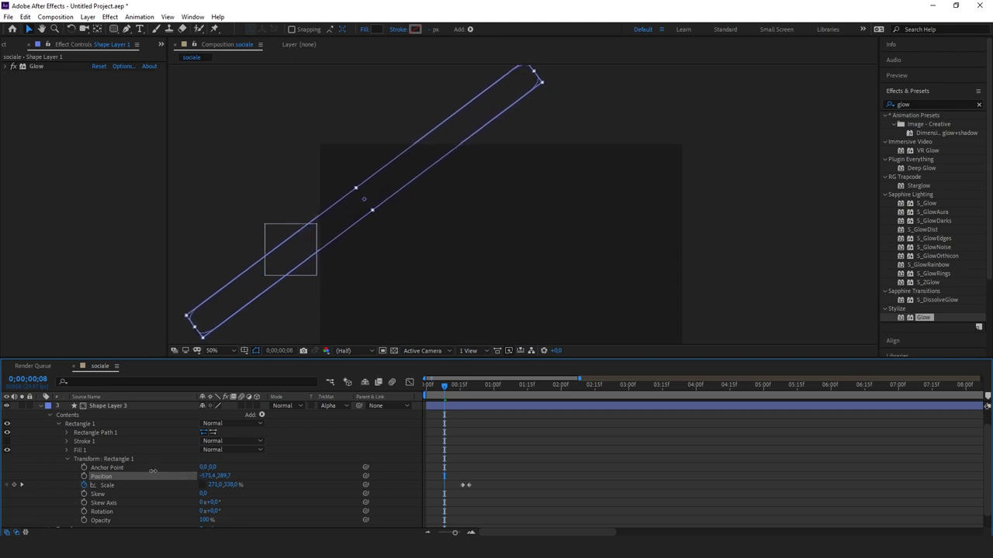
click(38, 418)
click(40, 407)
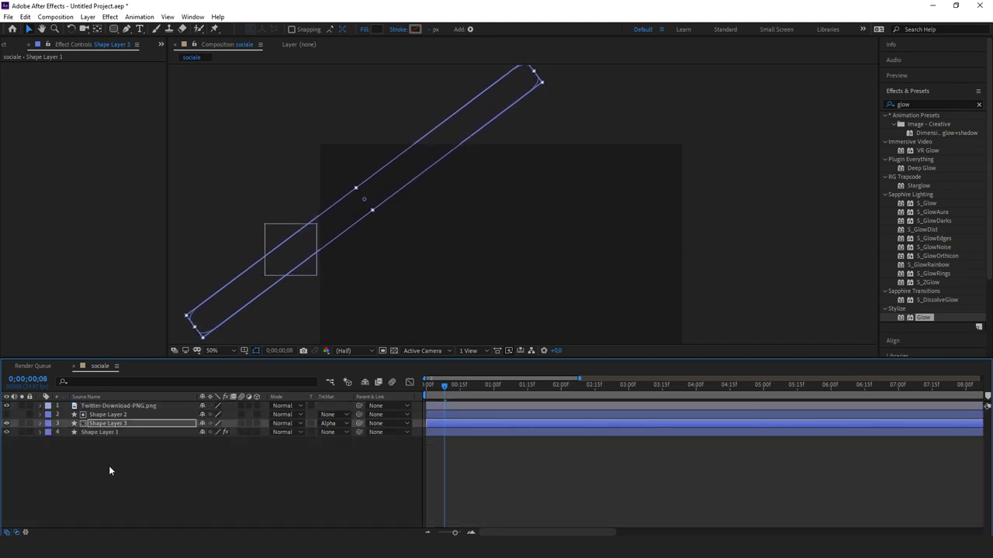
click(108, 465)
key(space)
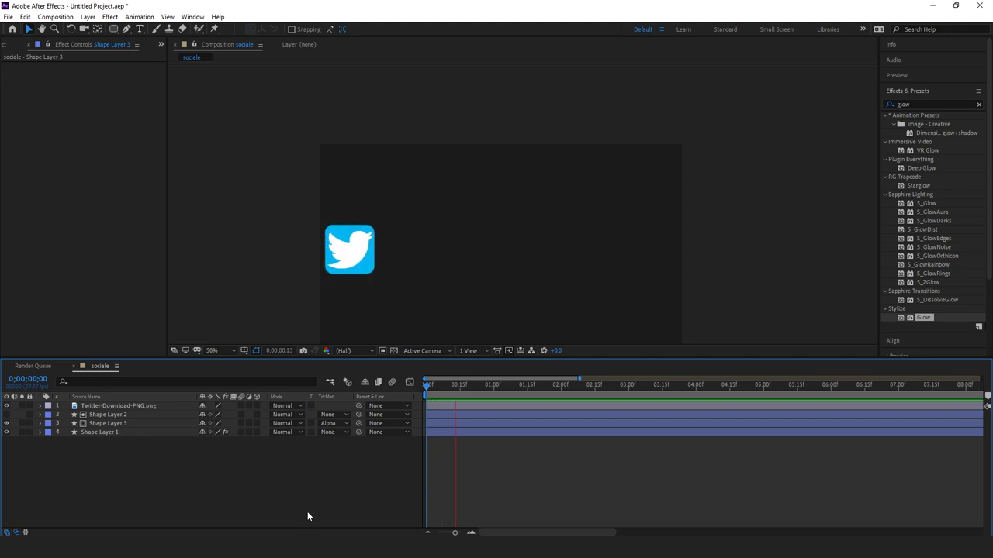
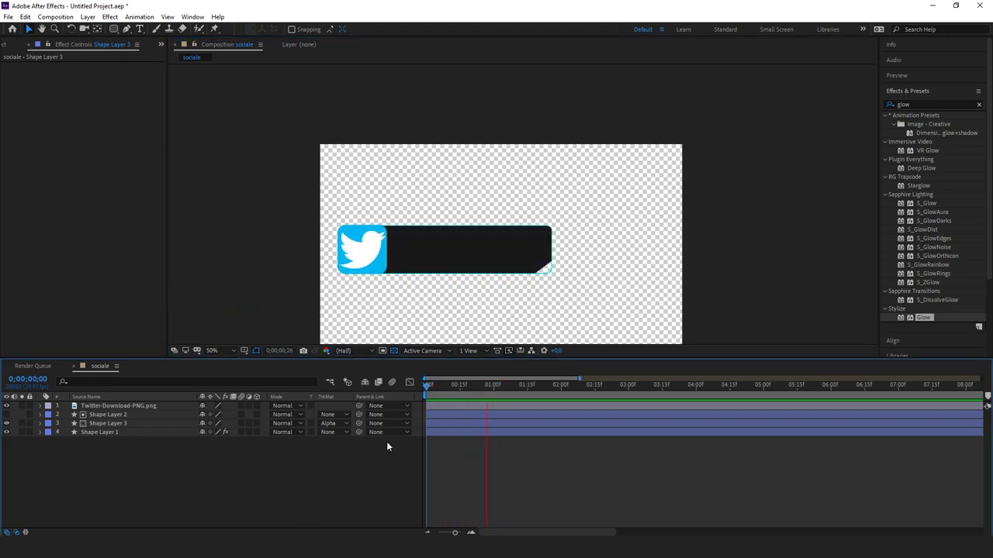
At frame 19, widen Shape Layer 3's rectangle Scale to about 3412% horizontally
drag(499, 384, 468, 384)
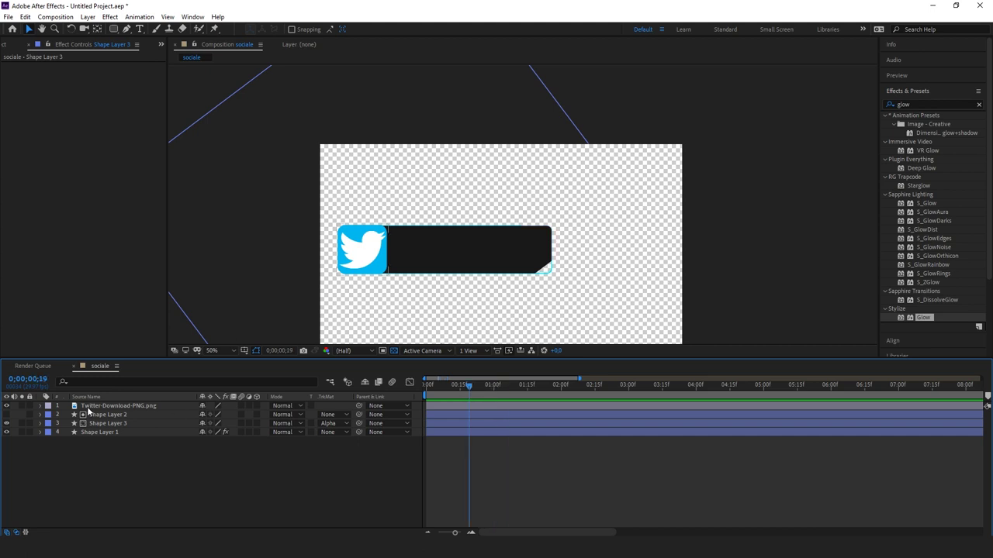
click(39, 424)
scroll(41, 427, down, 1)
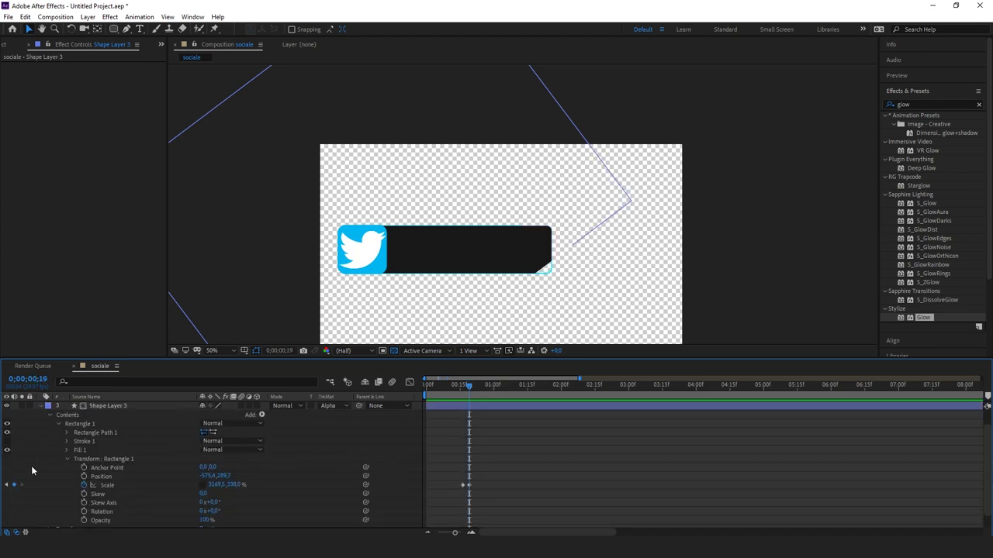
mouse_move(232, 486)
mouse_down()
mouse_move(216, 488)
mouse_move(367, 500)
mouse_up()
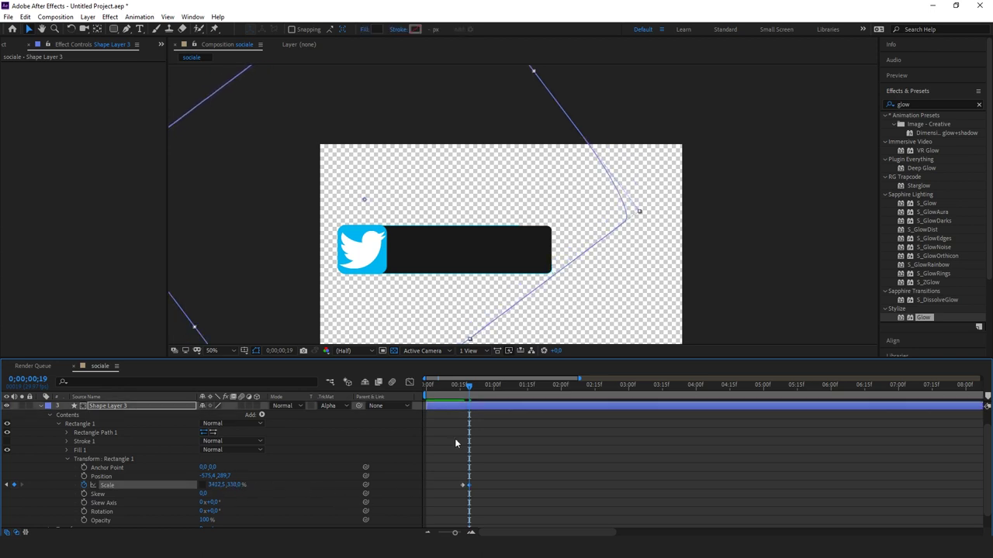
Collapse Shape Layer 3 and preview the dark bar reveal from the start
click(40, 406)
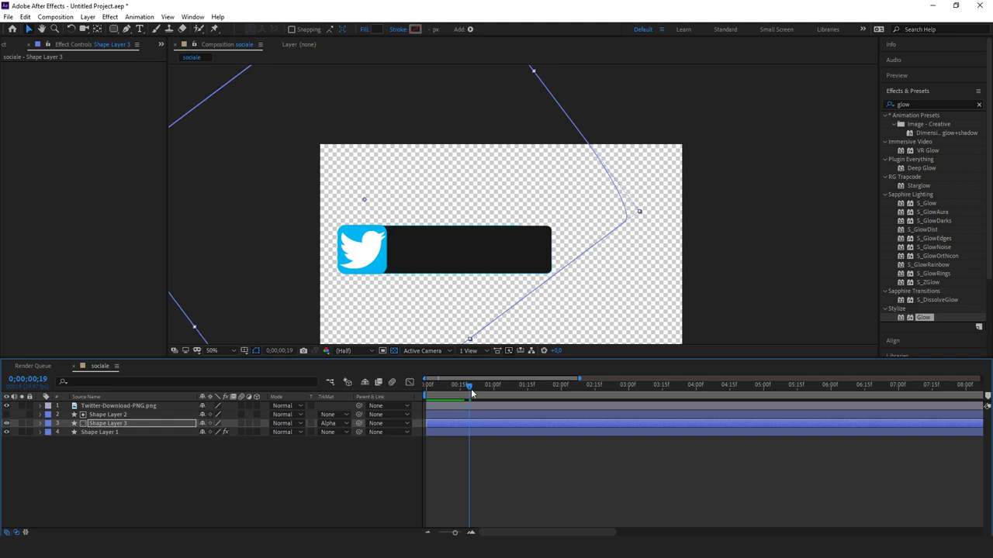
drag(471, 389, 299, 391)
key(space)
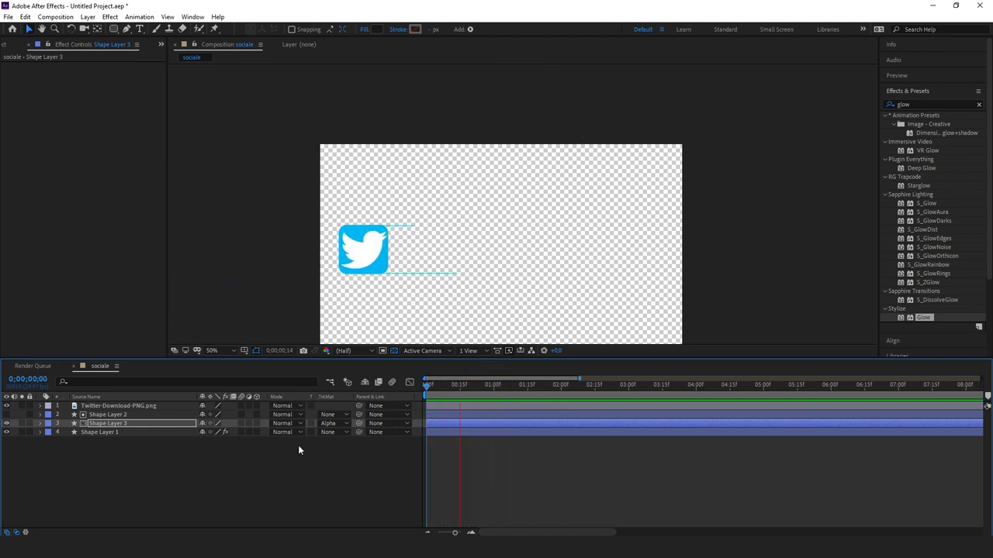
key(ctrl+t)
click(402, 248)
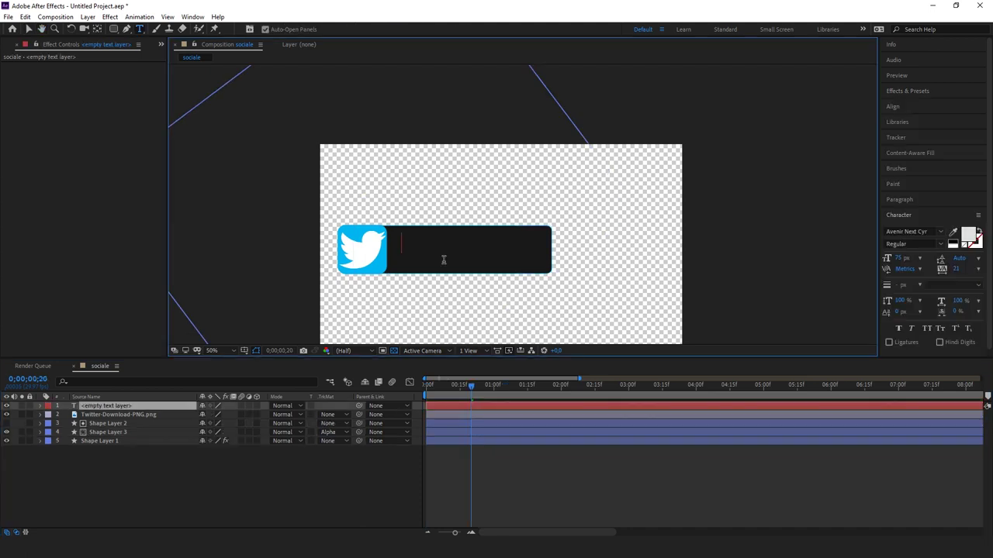
text(@)
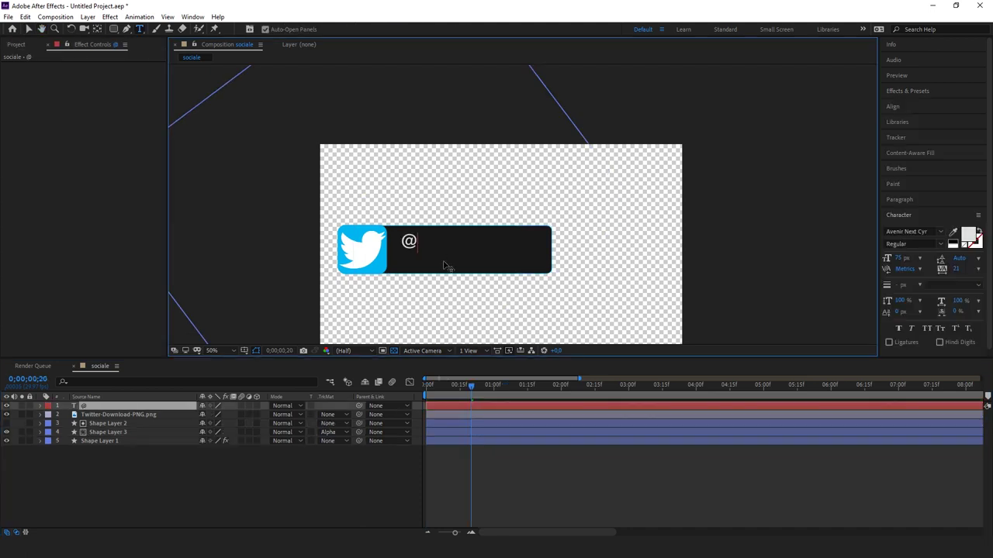
text(YOU)
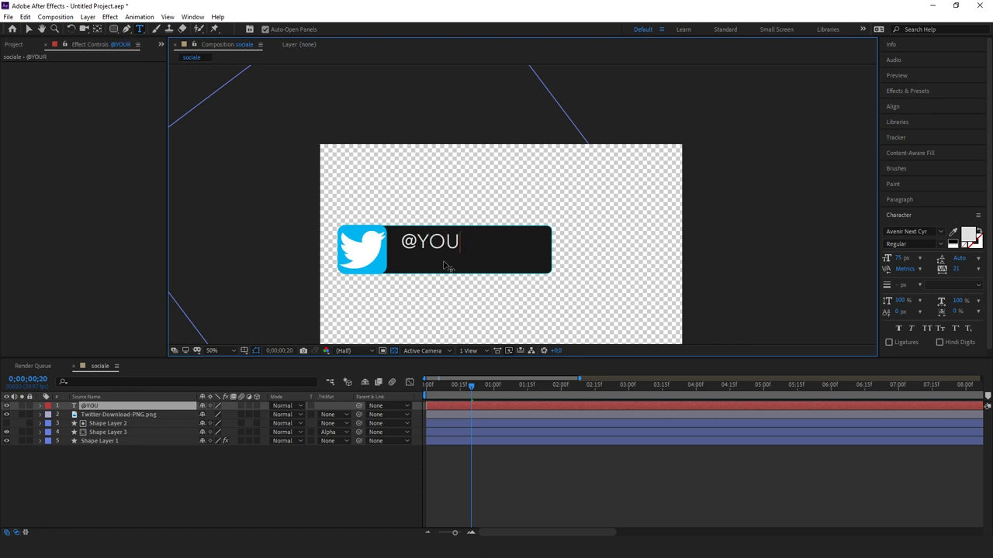
text(R NAME)
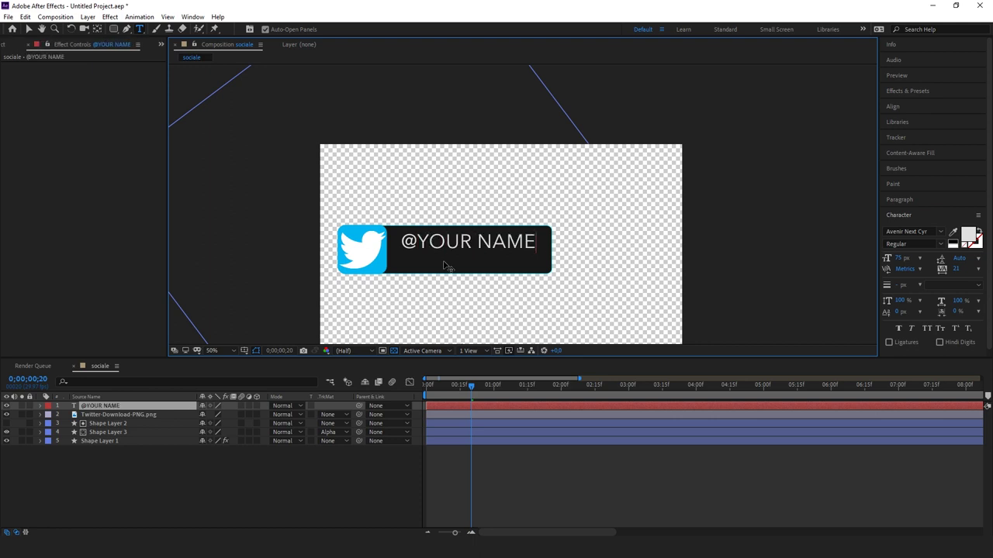
click(28, 28)
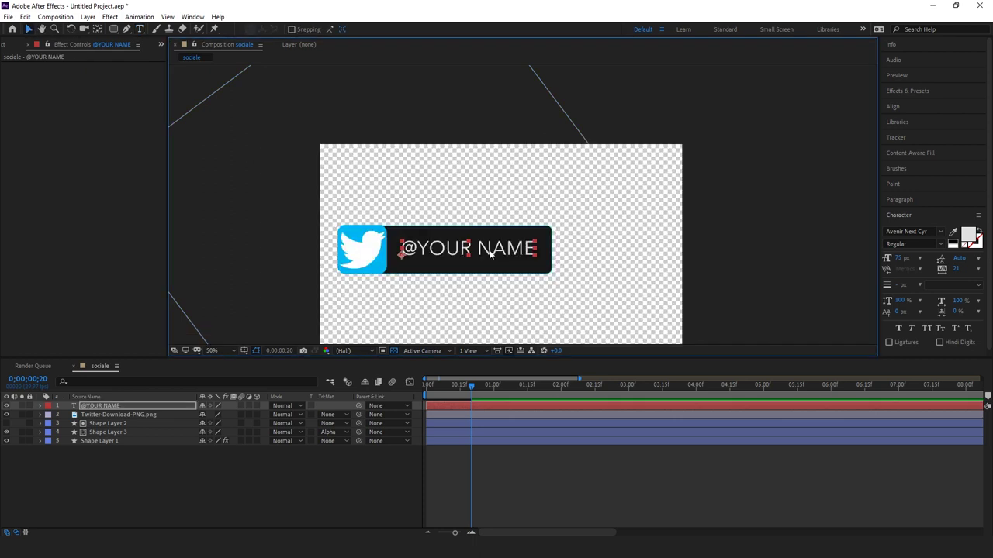
drag(494, 252, 492, 254)
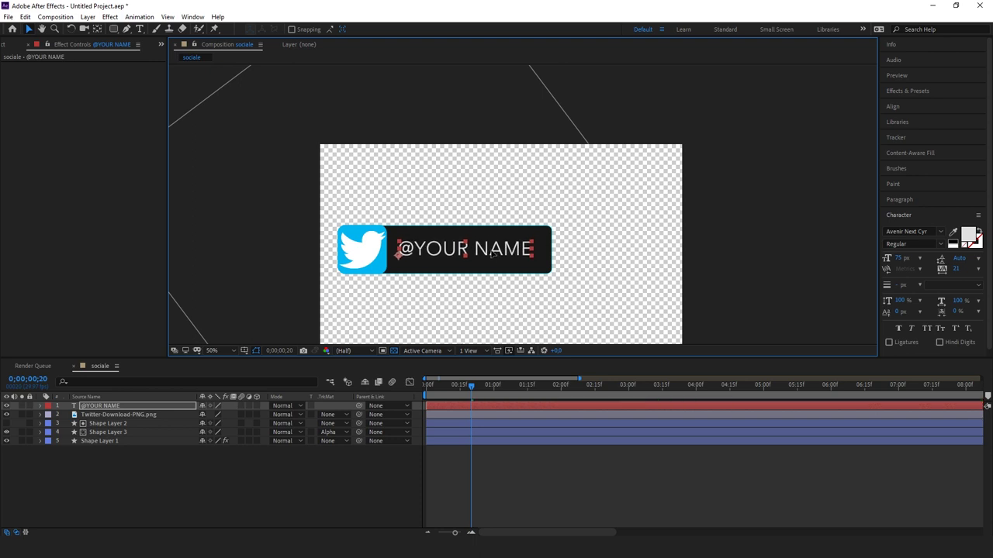
click(940, 232)
scroll(890, 339, up, 1)
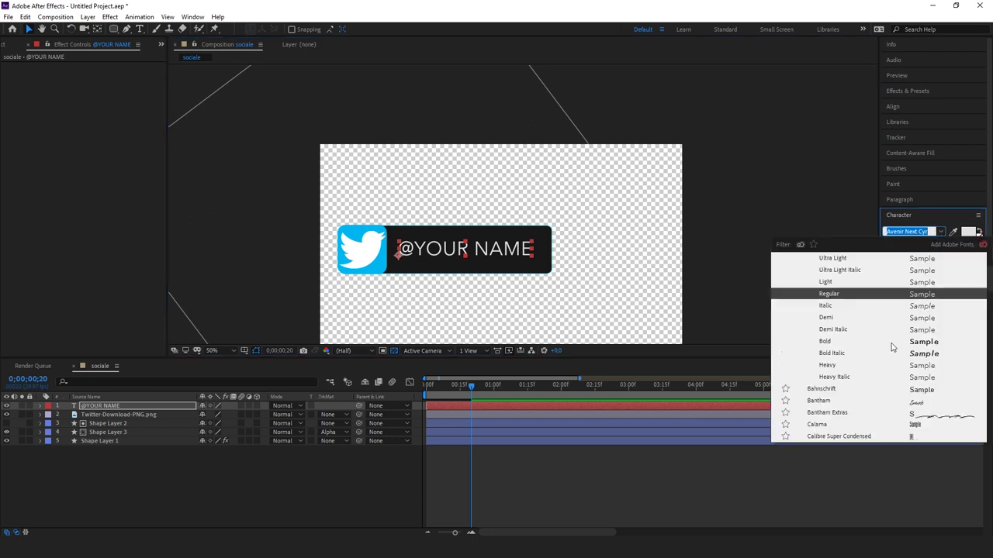
scroll(892, 344, up, 3)
click(818, 293)
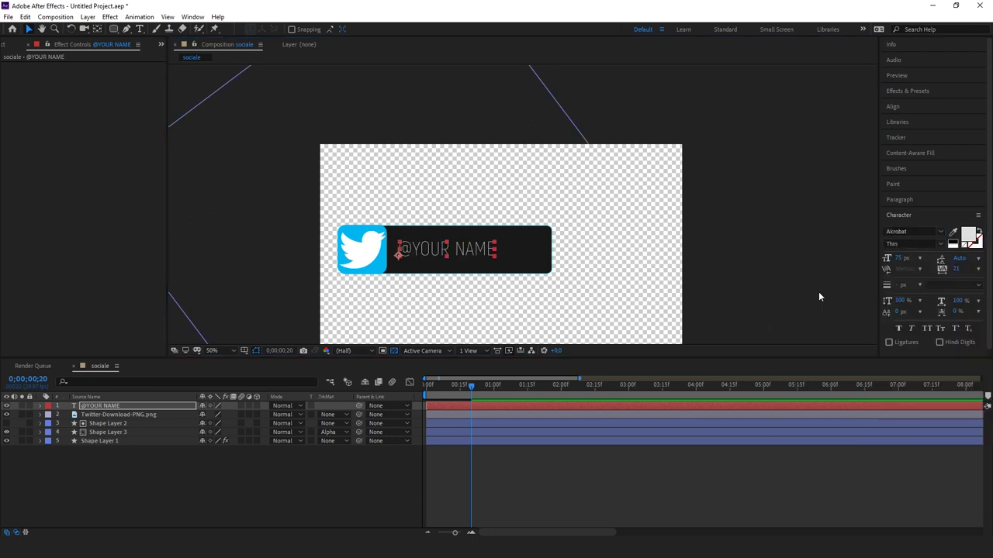
click(940, 245)
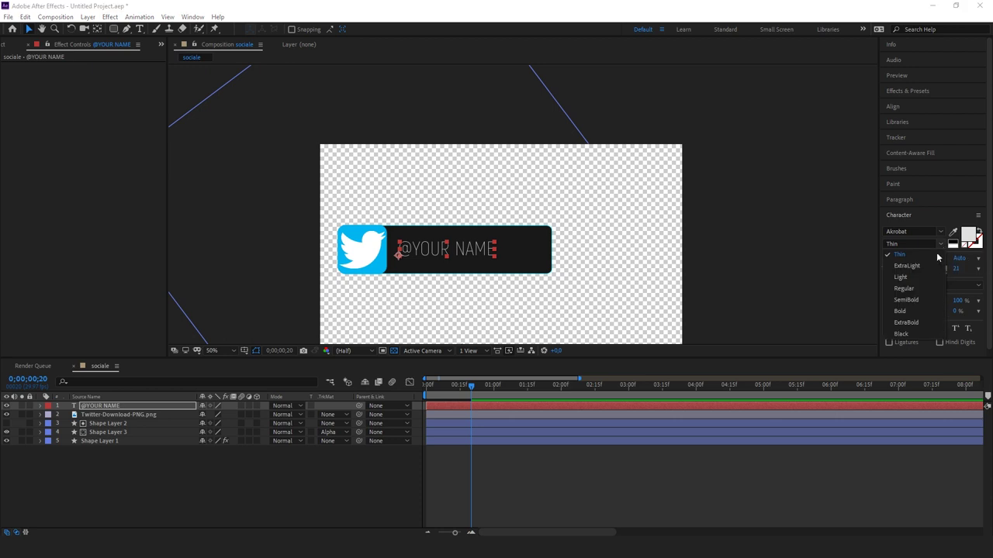
click(909, 290)
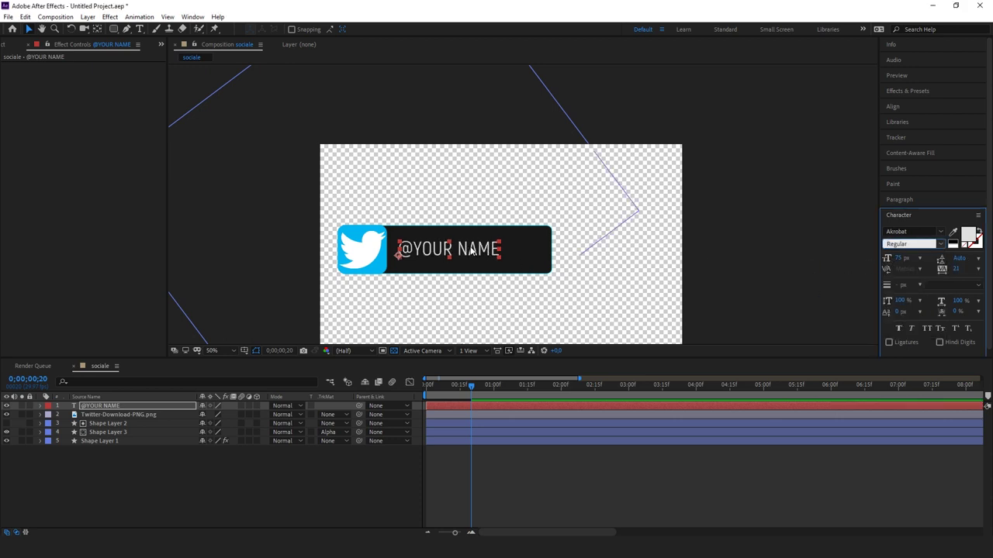
Shift the name text right in the bar and set its tracking to 86
drag(471, 250, 482, 249)
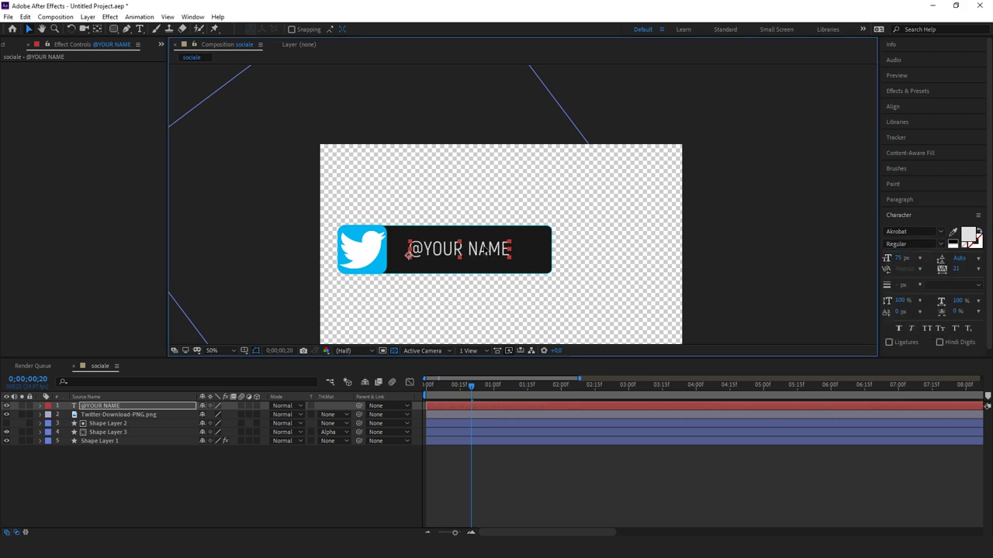
click(321, 469)
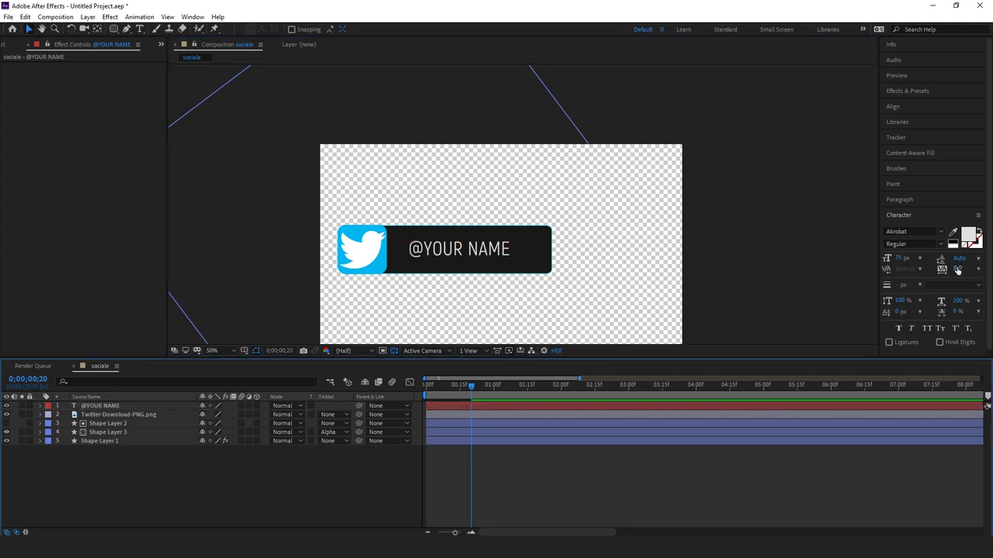
drag(957, 269, 965, 267)
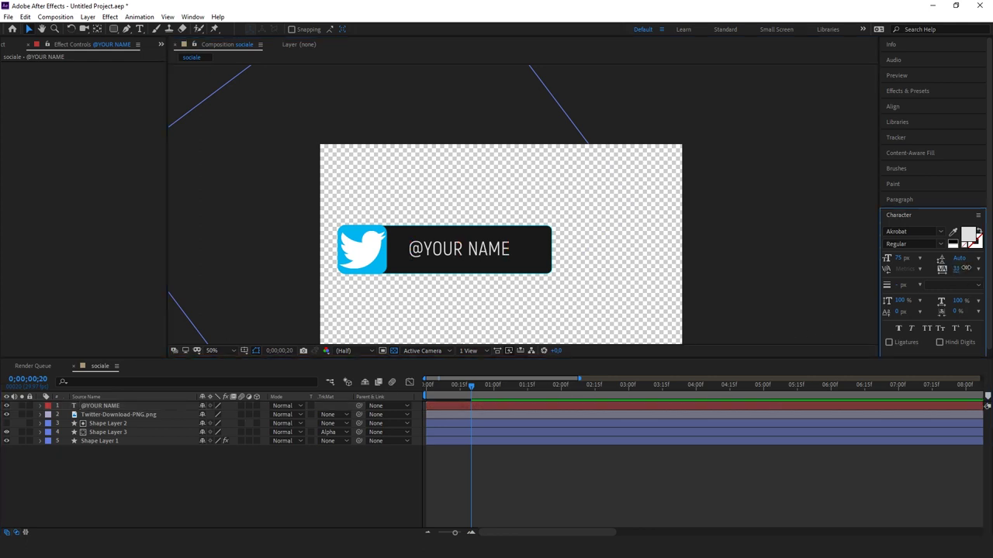
click(100, 406)
drag(965, 270, 989, 269)
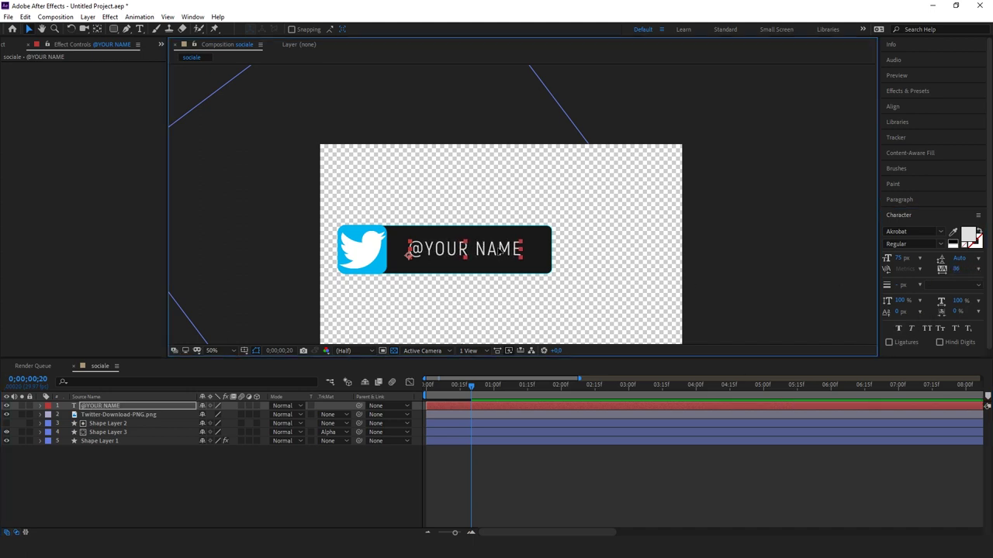
click(532, 257)
click(470, 388)
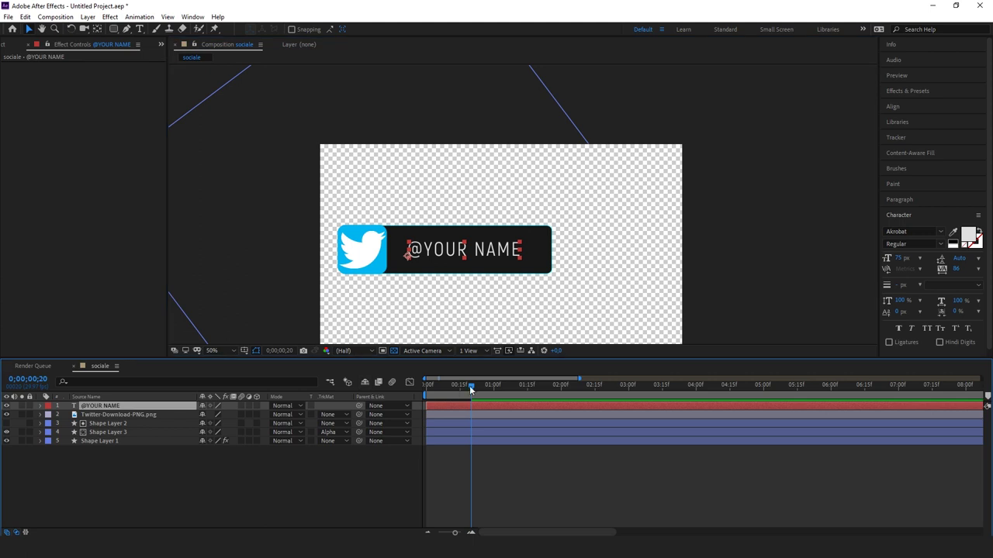
drag(466, 384, 465, 389)
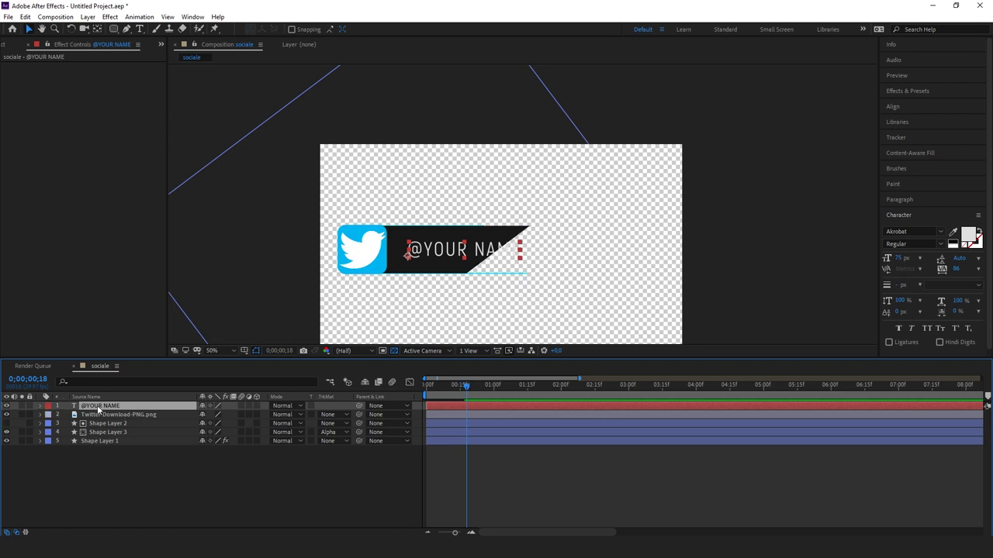
Keyframe the text's Position so it slides from behind the bird icon across the bar
key(p)
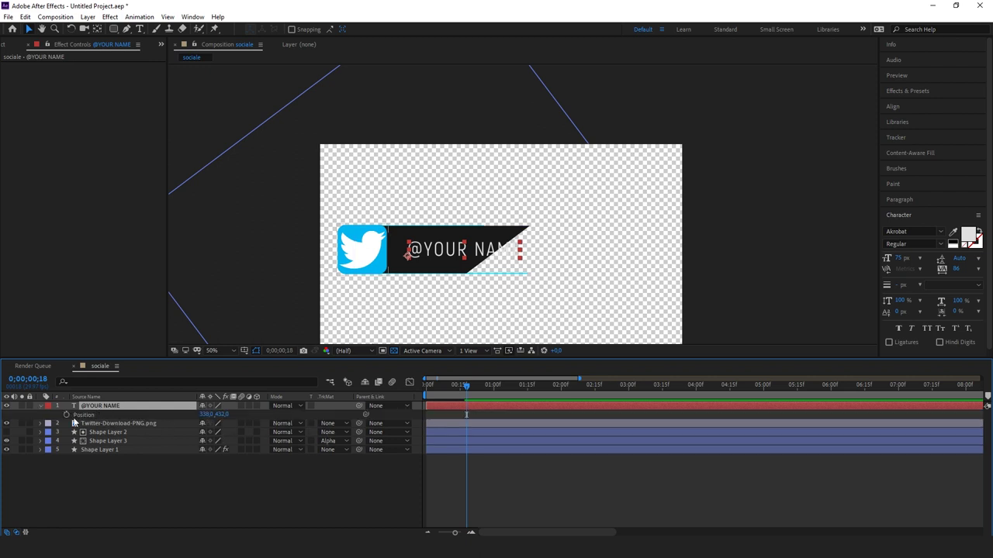
mouse_move(205, 414)
mouse_down()
mouse_move(155, 414)
mouse_move(183, 417)
mouse_up()
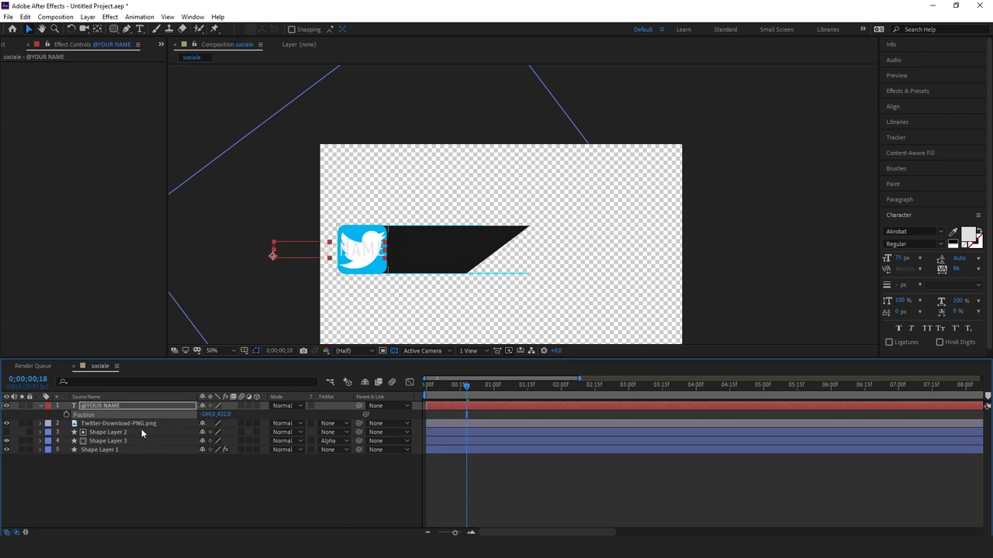
click(66, 415)
drag(208, 414, 380, 409)
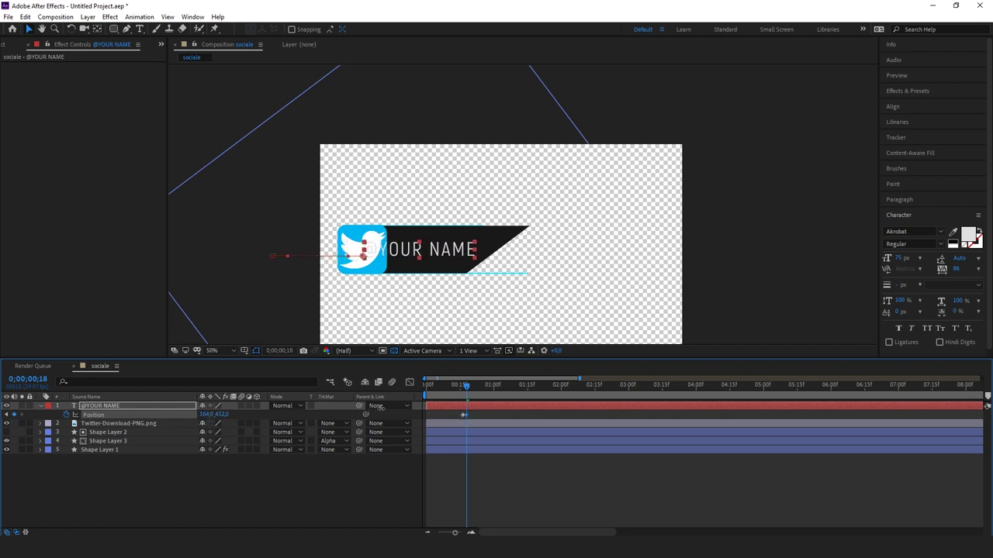
drag(467, 393, 475, 393)
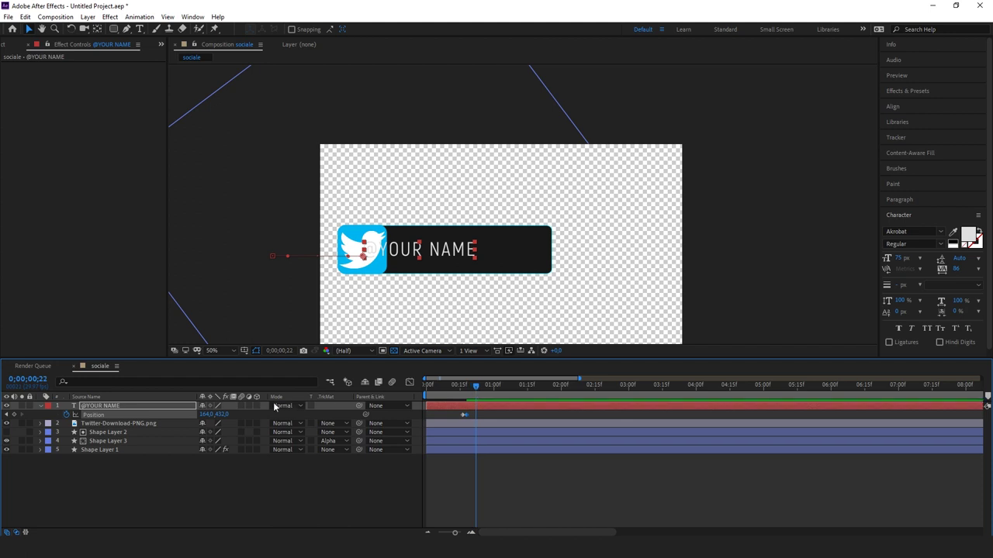
drag(208, 415, 341, 431)
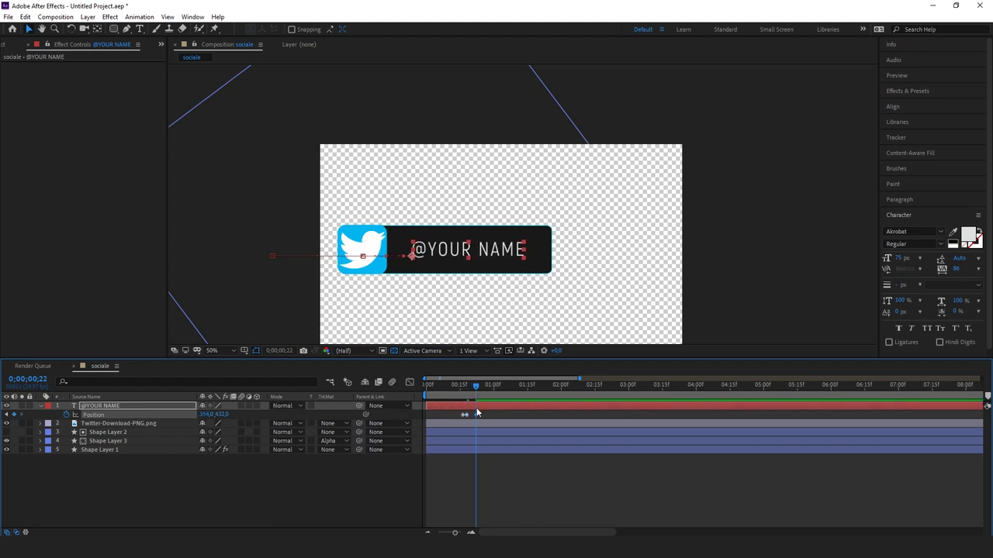
drag(476, 384, 479, 386)
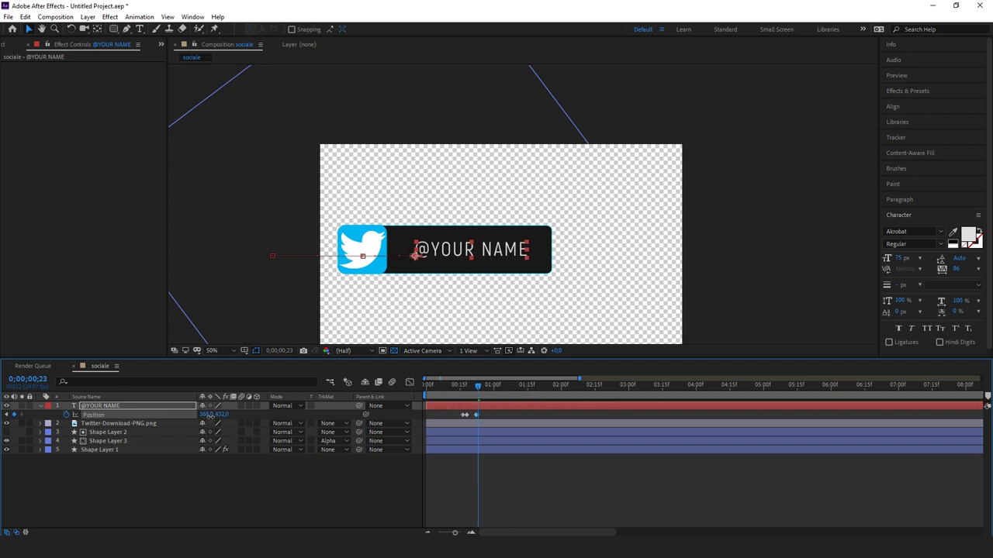
drag(476, 384, 443, 391)
key(space)
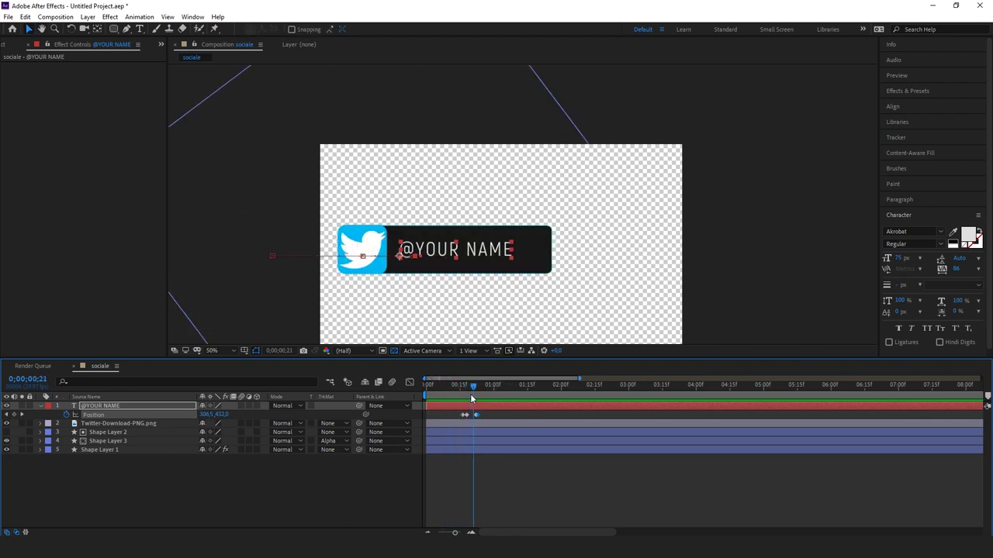
Fold away the Position keyframes and begin a mask path beside the name text
click(41, 406)
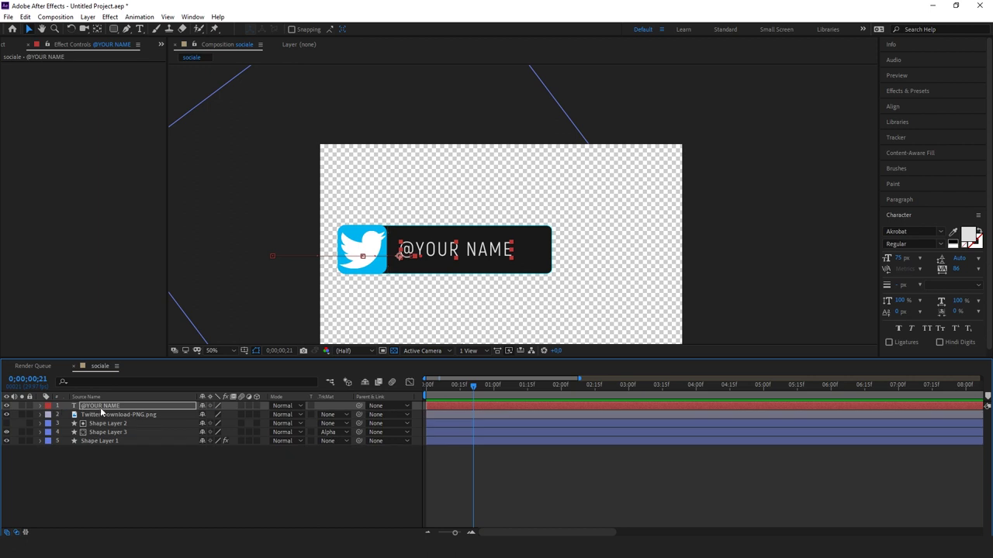
click(126, 29)
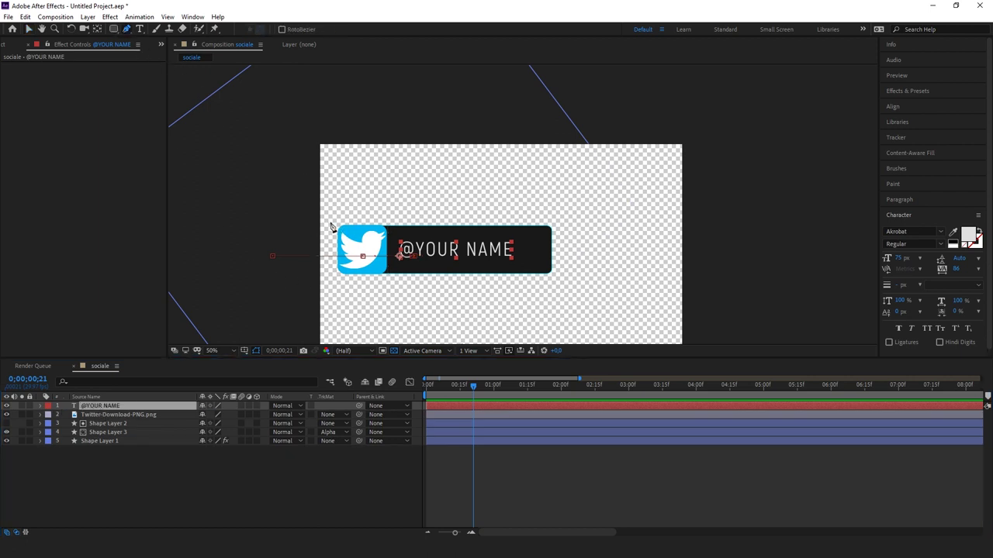
drag(324, 229, 329, 240)
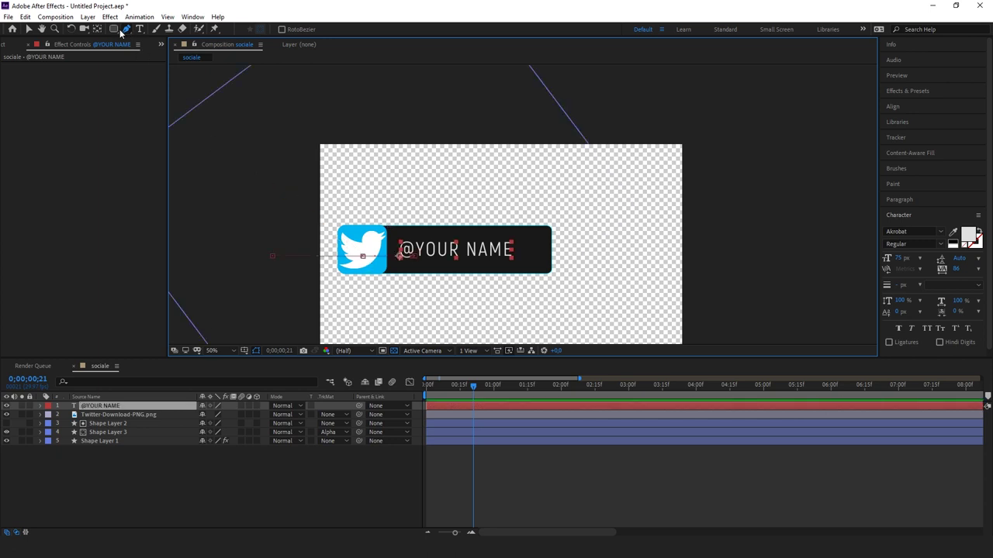
Draw a rectangular Mask 1 on the text layer spanning the whole dark name bar
key(q)
mouse_move(304, 227)
mouse_down()
mouse_move(390, 271)
mouse_move(431, 270)
mouse_up()
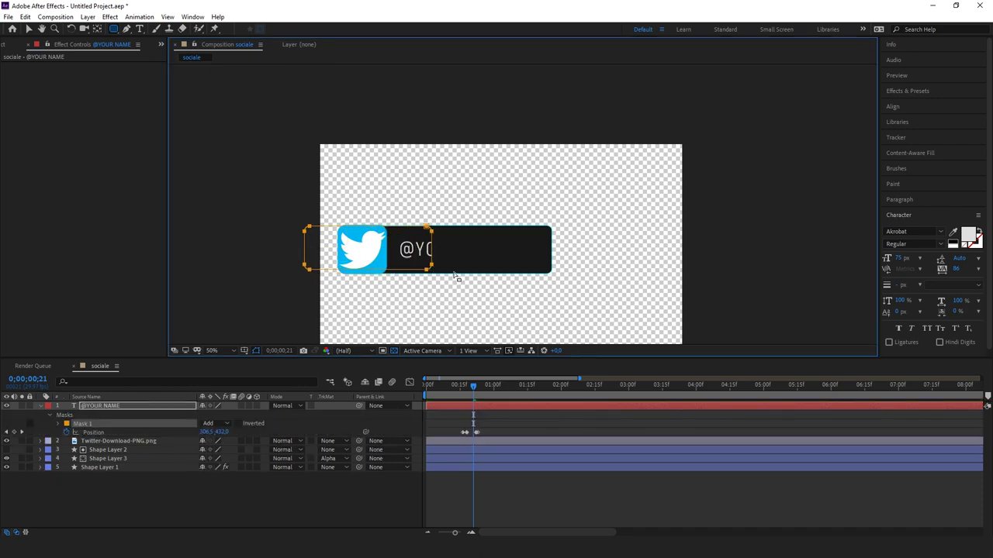
key(Delete)
drag(390, 229, 546, 270)
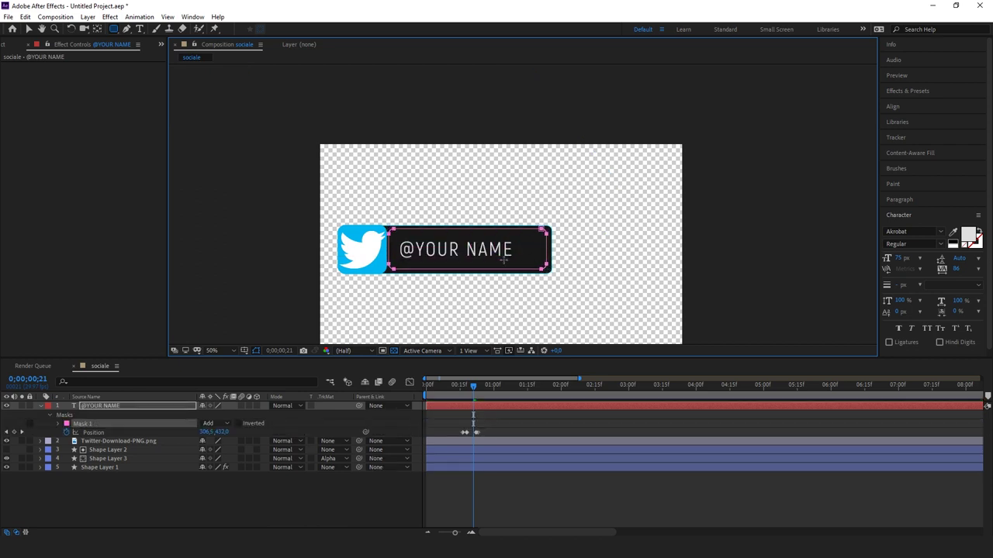
click(40, 406)
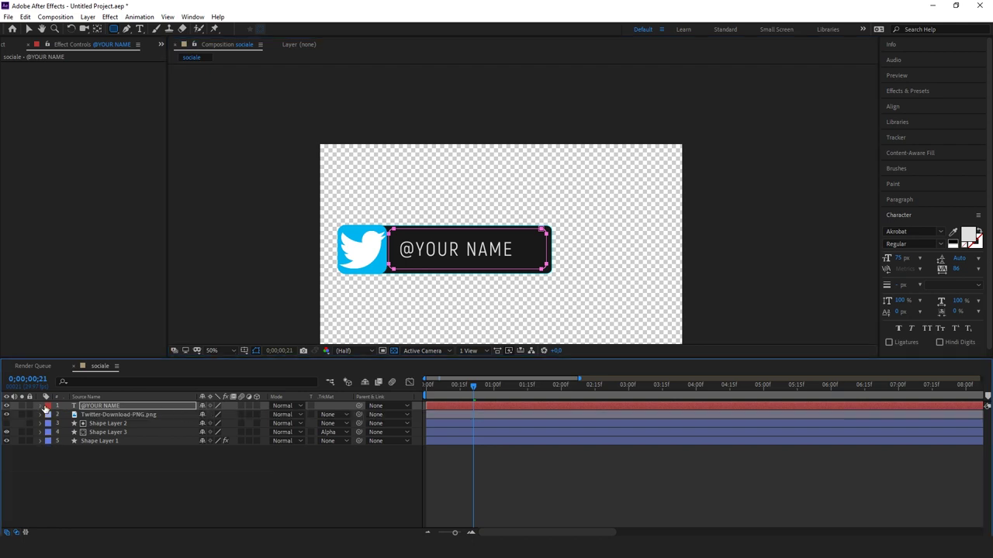
click(41, 406)
Keyframe Mask 1's path around frames 16–17 so the moving mask reveals the name
click(51, 441)
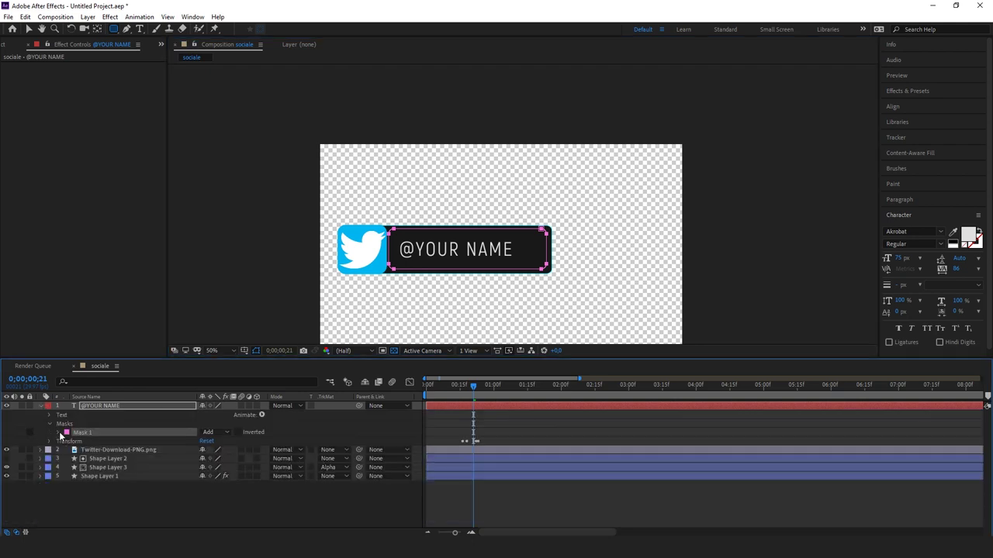
click(60, 432)
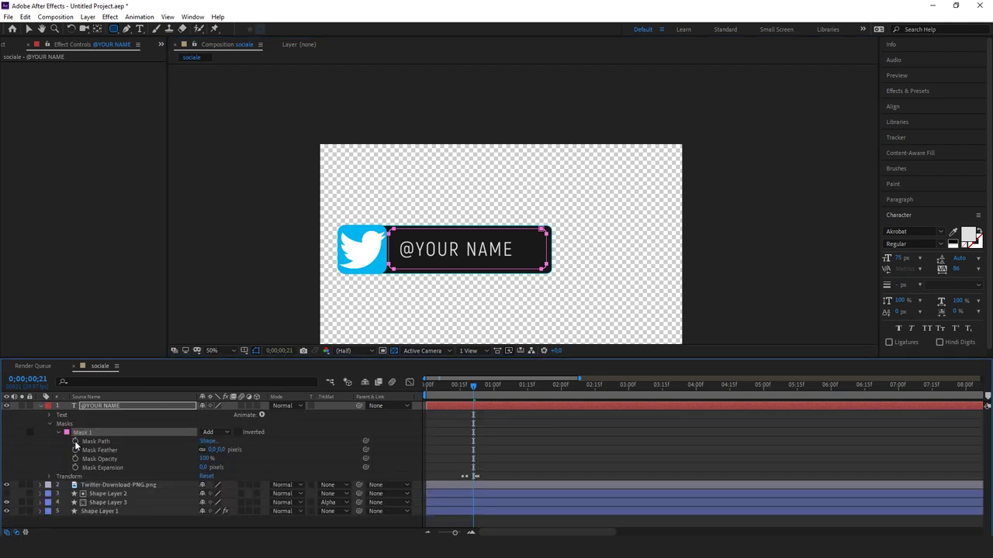
click(76, 441)
drag(473, 385, 462, 385)
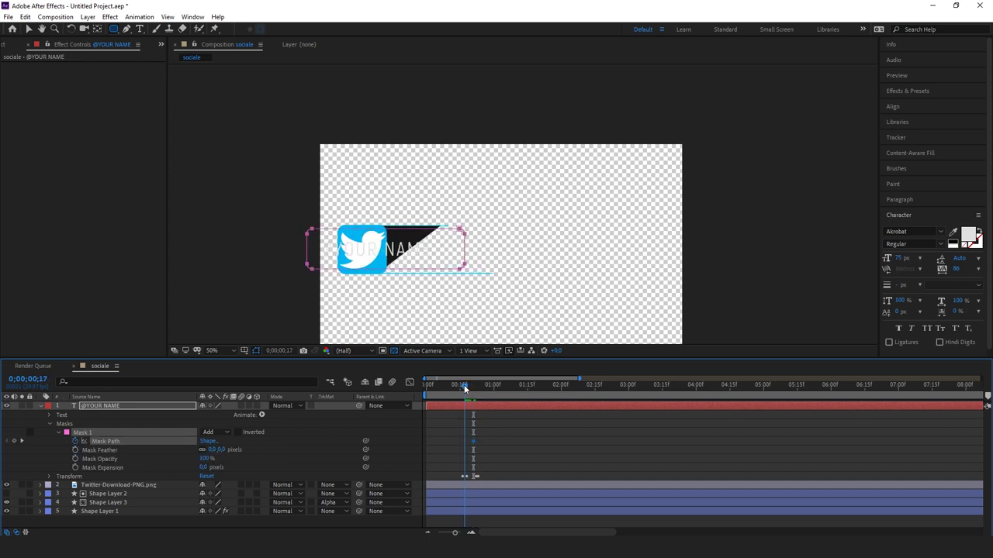
key(v)
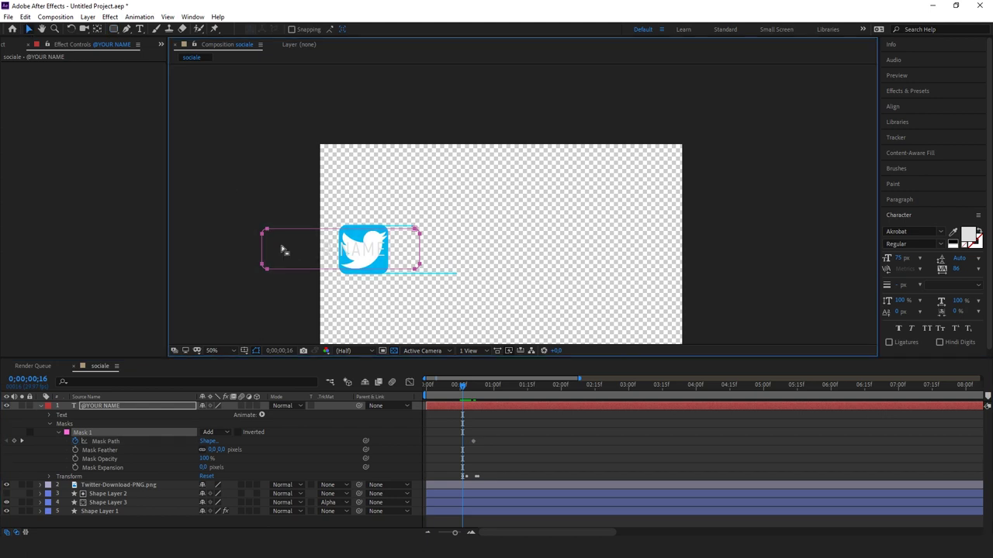
drag(264, 231, 443, 250)
click(465, 385)
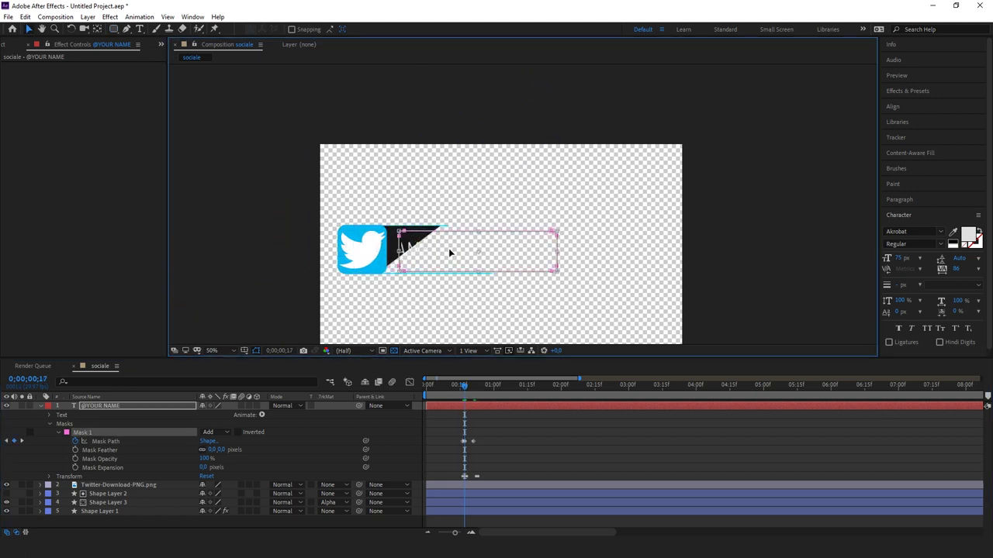
scroll(443, 251, up, 2)
click(465, 384)
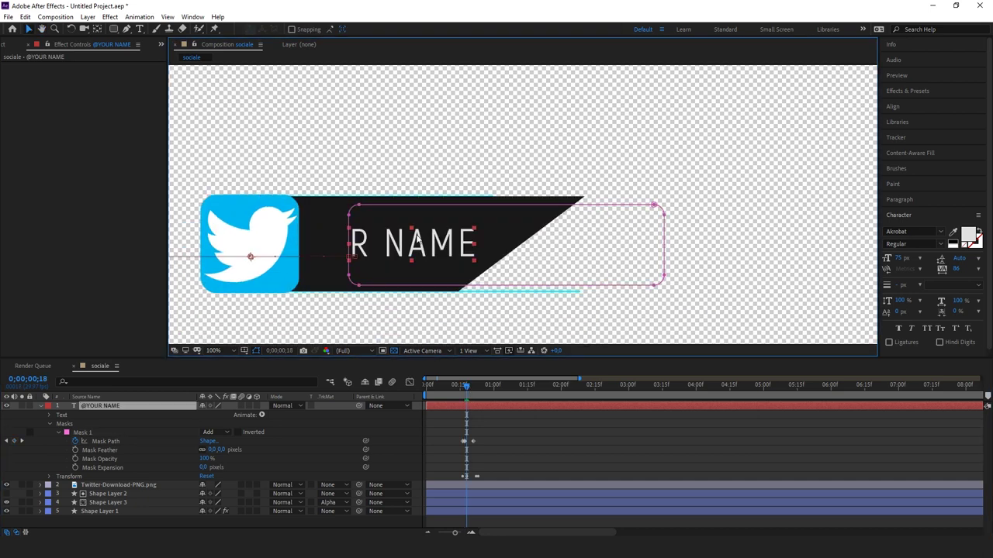
mouse_move(465, 385)
mouse_down()
mouse_move(456, 388)
mouse_move(503, 384)
mouse_up()
scroll(653, 206, down, 2)
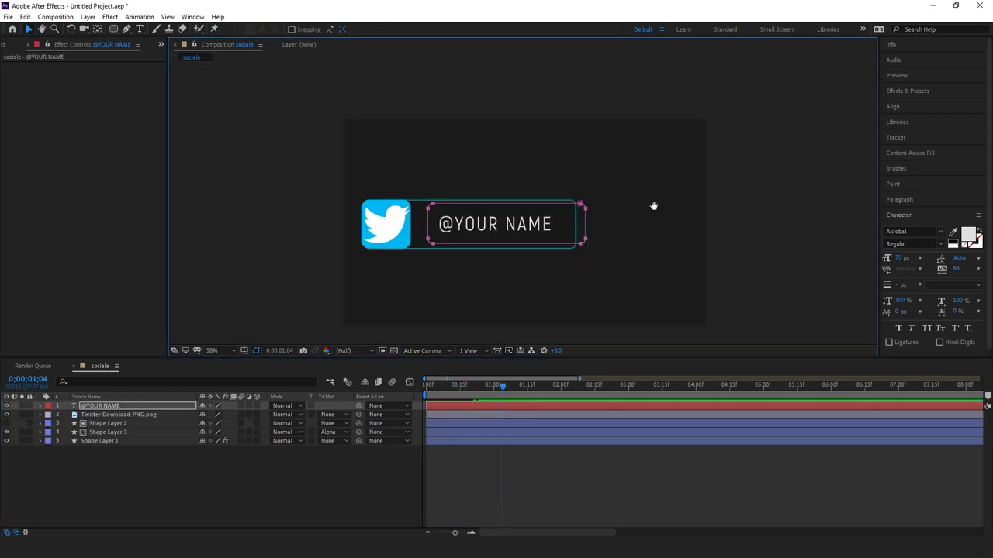
click(397, 454)
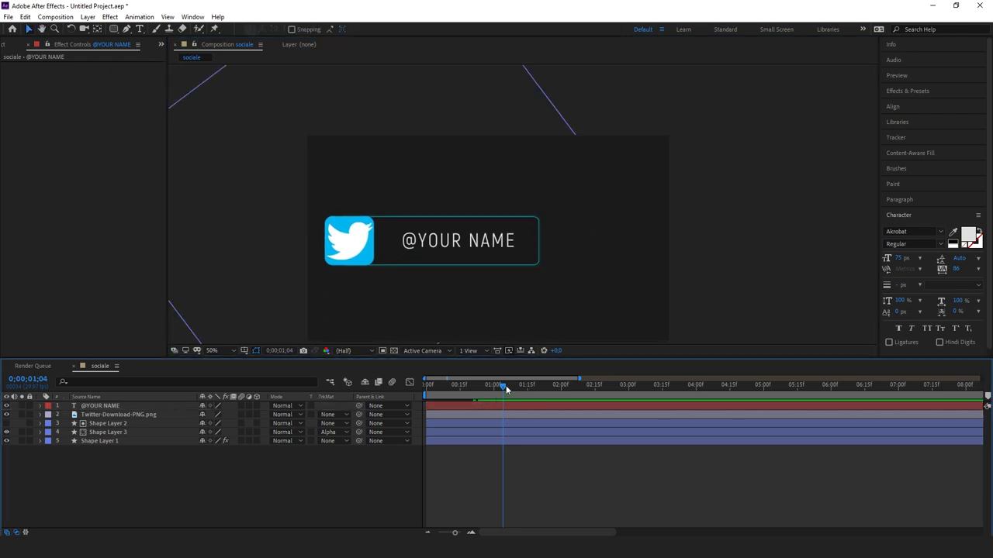
Move the text's earlier Position keyframe further left to lengthen its slide
drag(505, 390, 357, 399)
key(space)
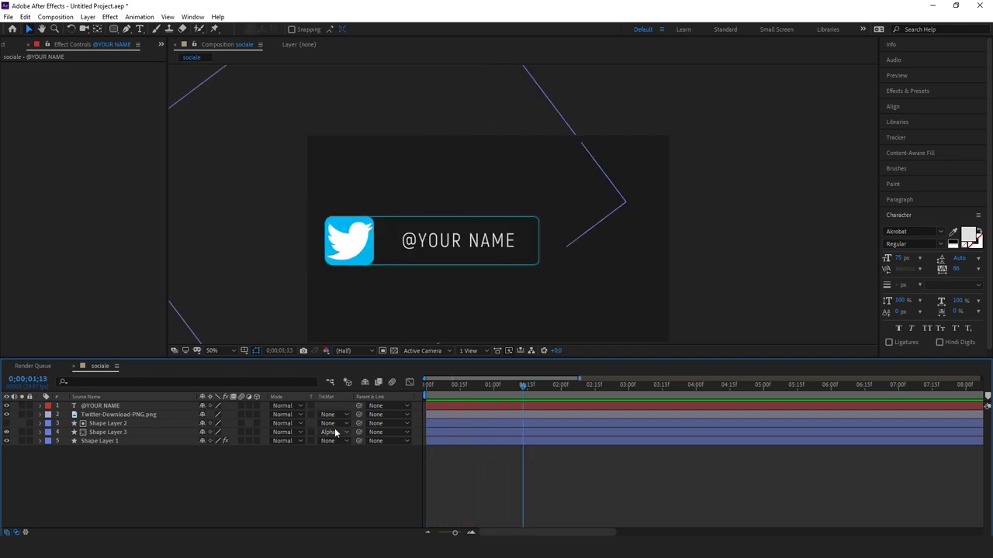
click(105, 408)
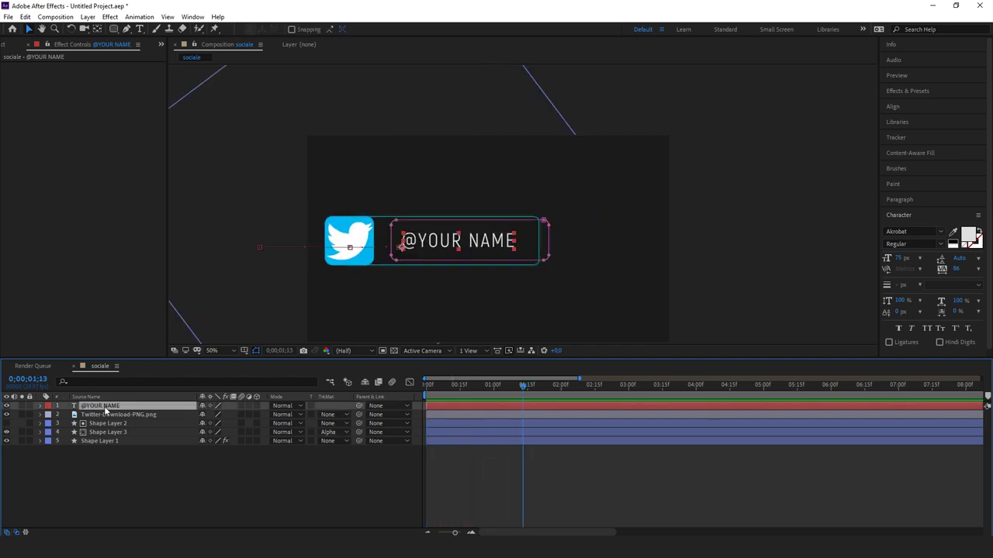
click(40, 407)
click(41, 407)
key(p)
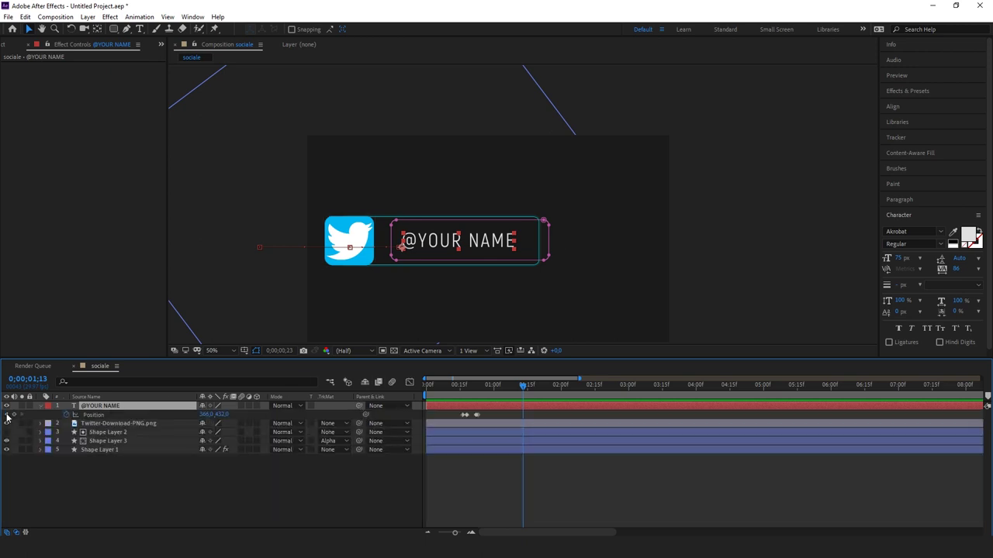
click(8, 416)
drag(208, 416, 197, 415)
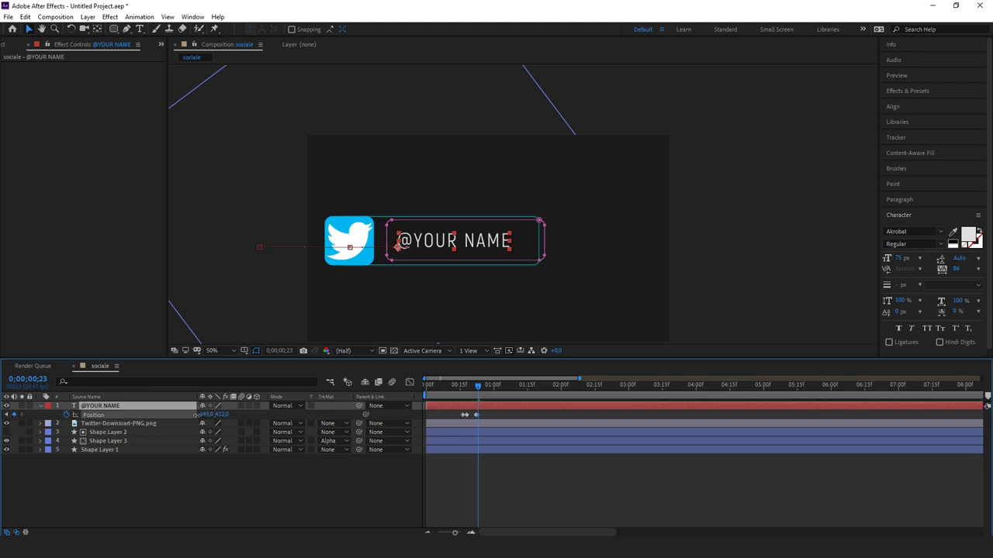
Scrub and preview the name sliding out from behind the bird icon
click(464, 392)
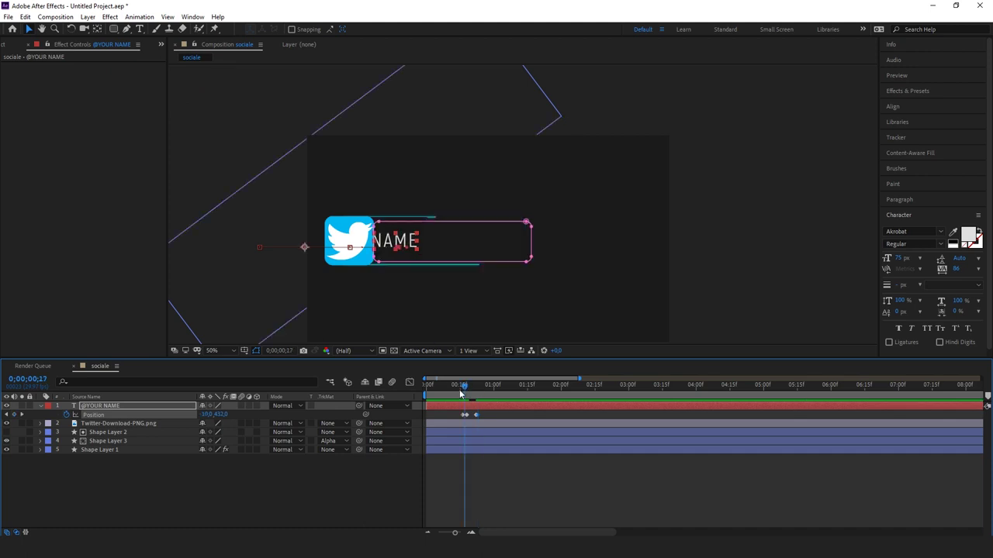
drag(465, 394, 470, 394)
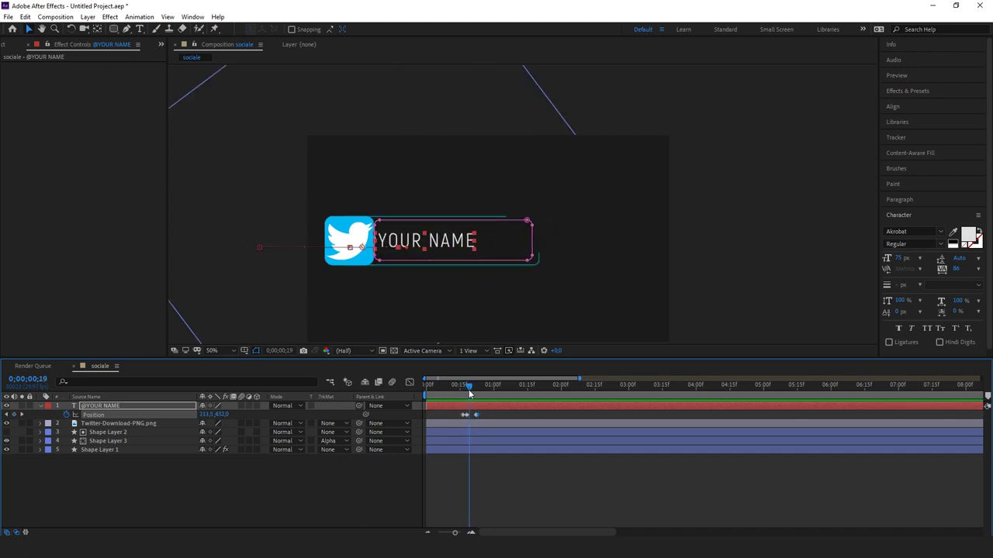
scroll(344, 193, up, 2)
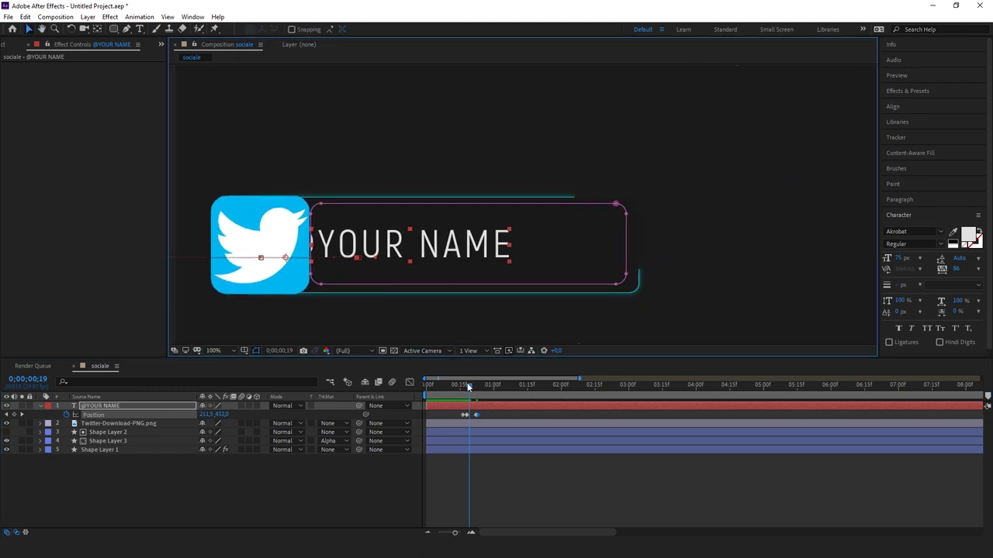
mouse_move(467, 386)
mouse_down()
mouse_move(476, 386)
mouse_move(441, 385)
mouse_up()
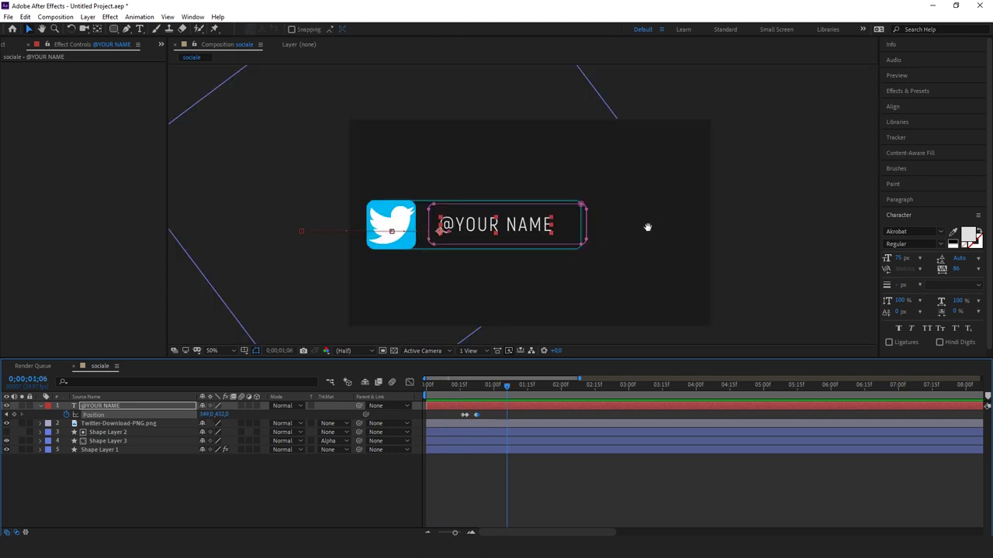
mouse_move(648, 227)
mouse_down()
mouse_move(619, 264)
mouse_move(611, 220)
mouse_up()
click(508, 383)
key(space)
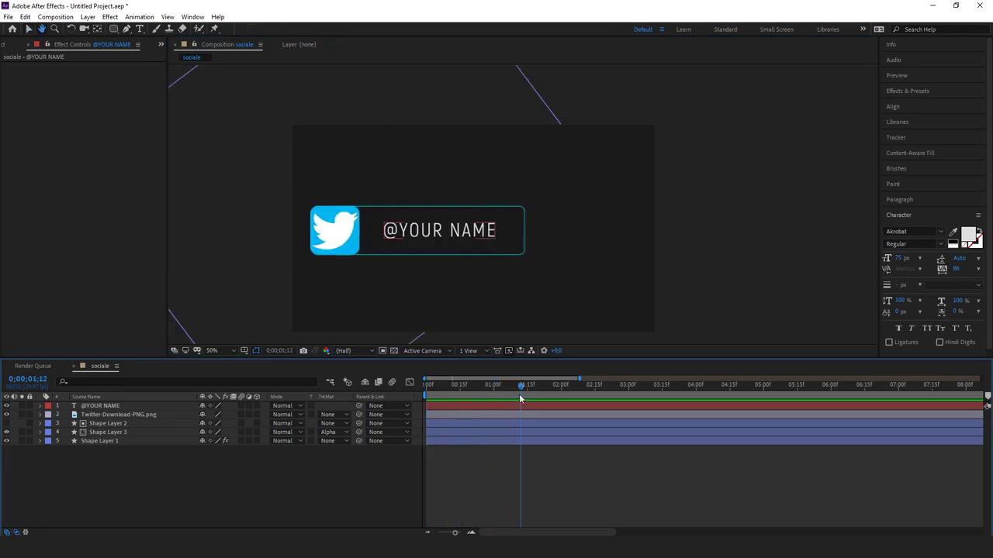
key(space)
key(space)
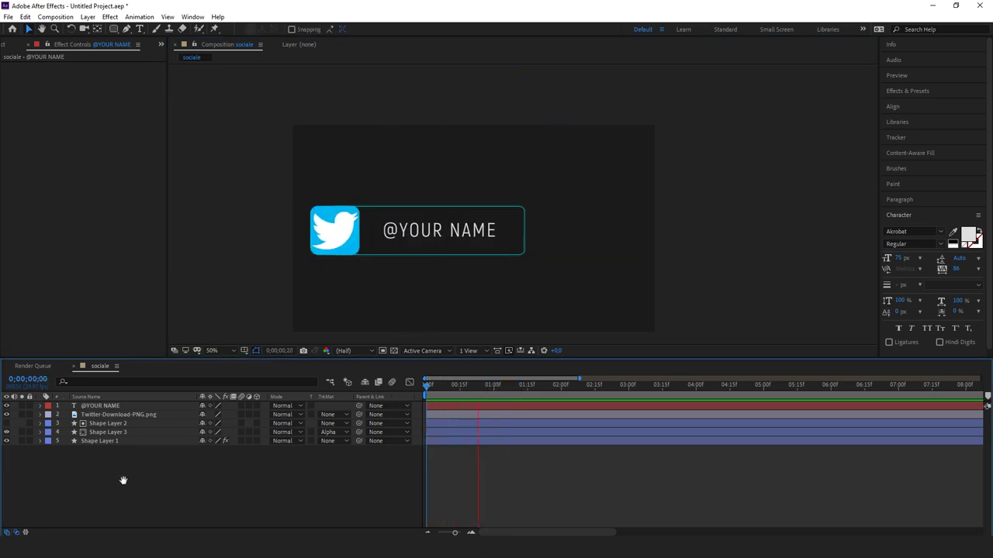
Pre-compose all five banner layers, clearing the default composition name
drag(106, 471, 90, 406)
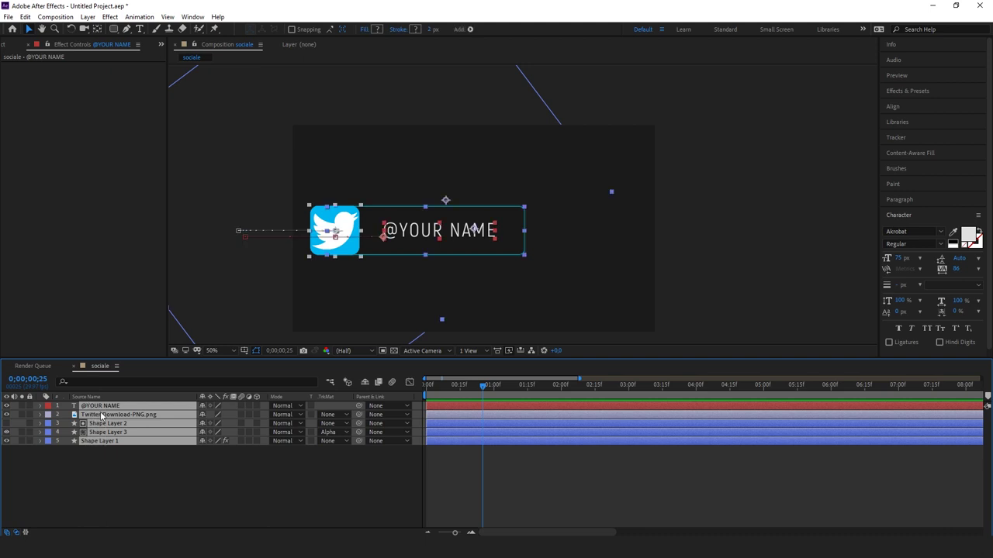
right_click(102, 417)
click(151, 368)
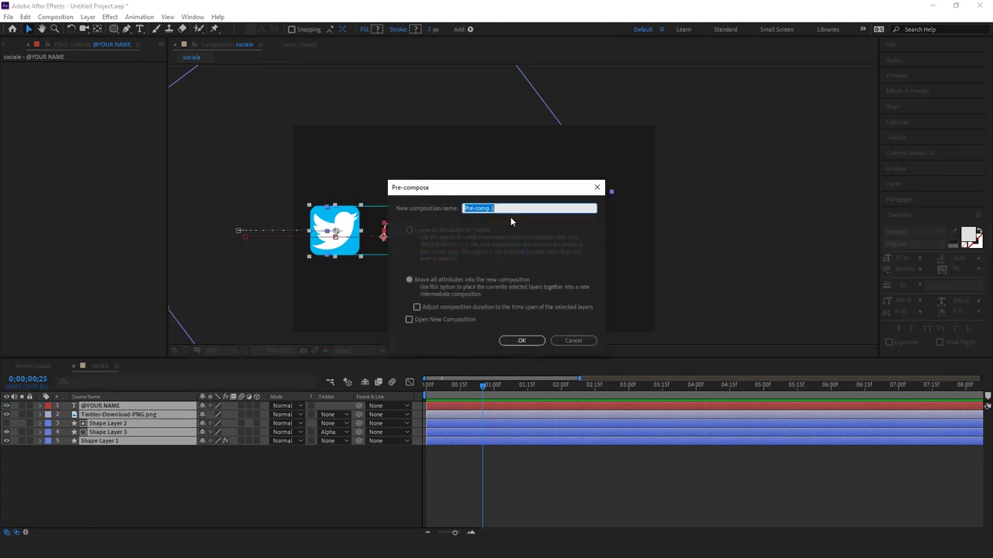
key(BackSpace)
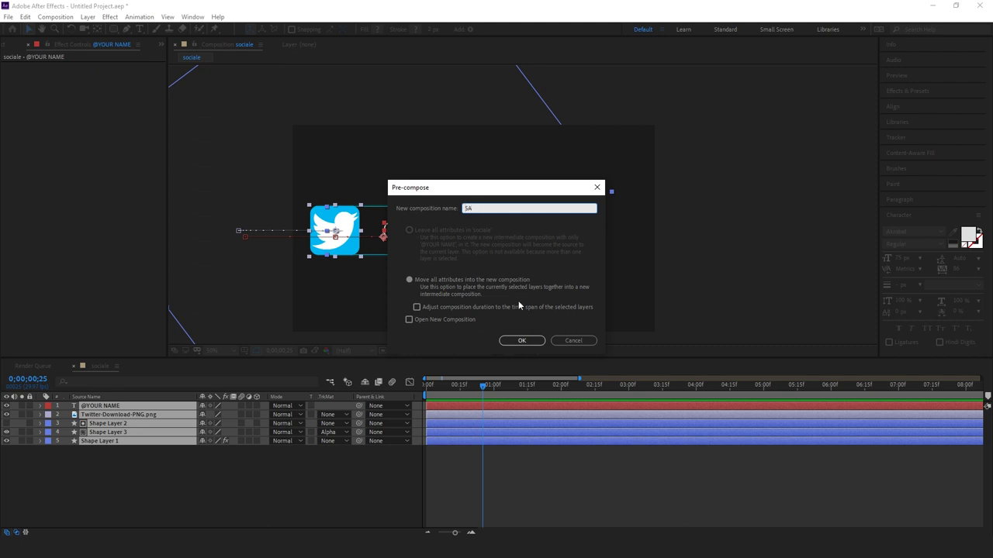
Confirm nesting the Twitter lower-third into the SA precomp and play back sociale
click(521, 340)
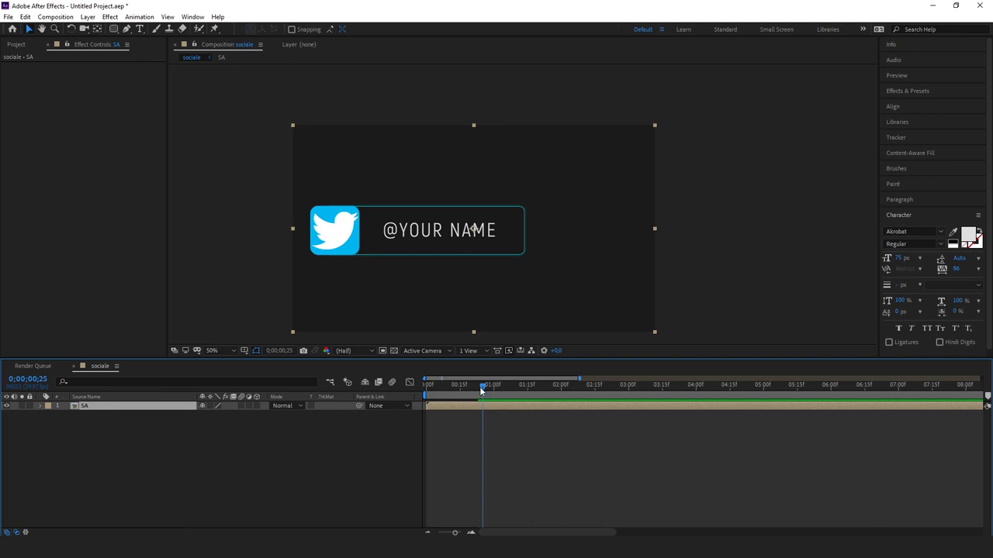
key(space)
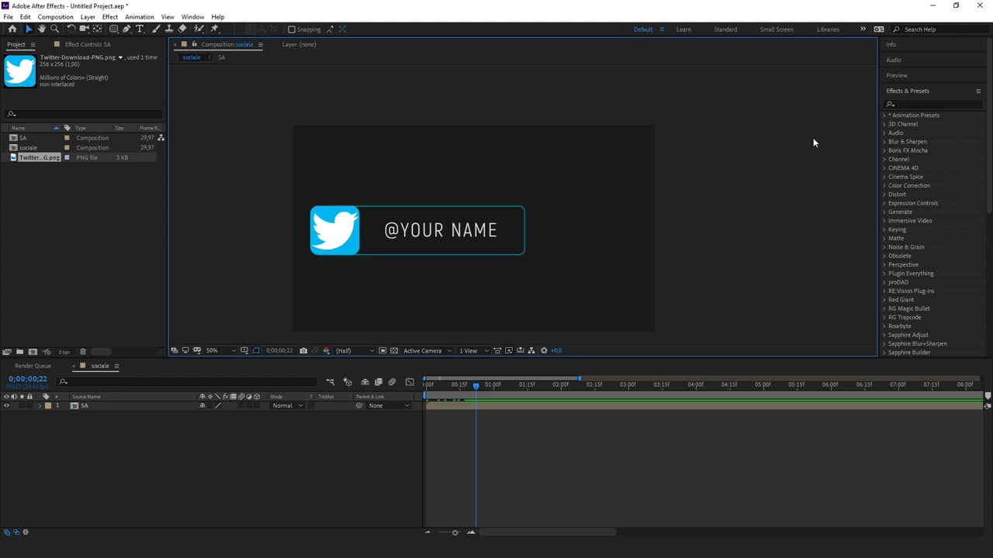
Search the Effects & Presets library for 'par' and select the SA layer
click(935, 103)
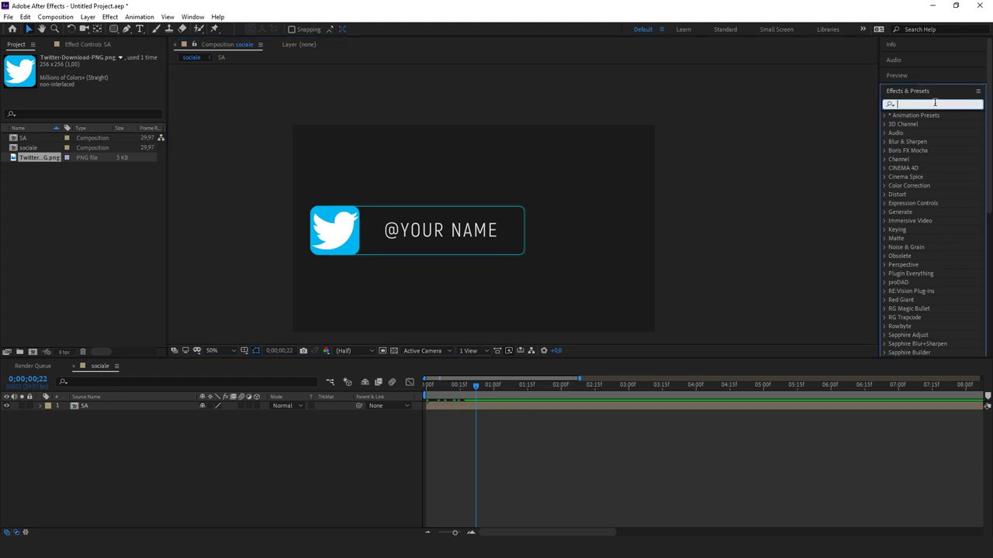
text(par)
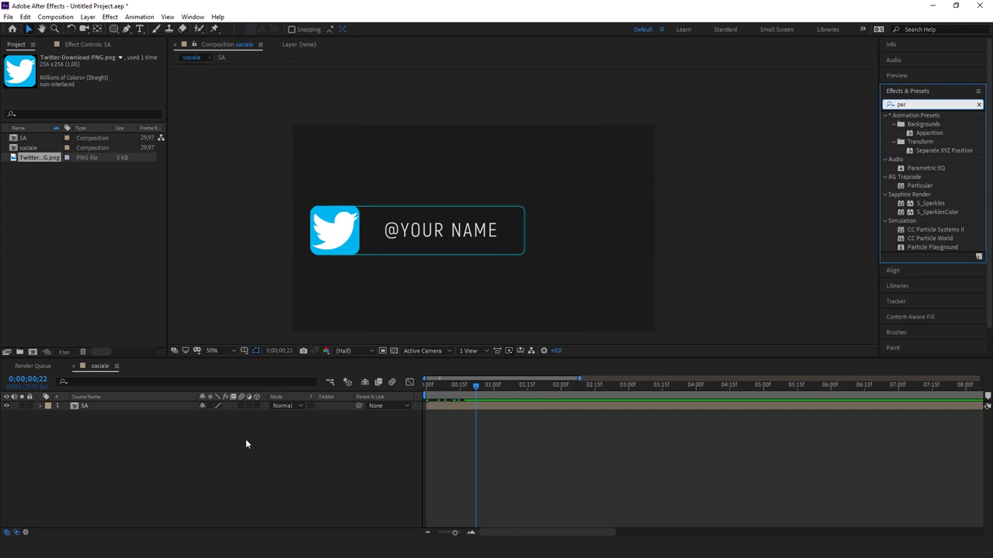
click(87, 407)
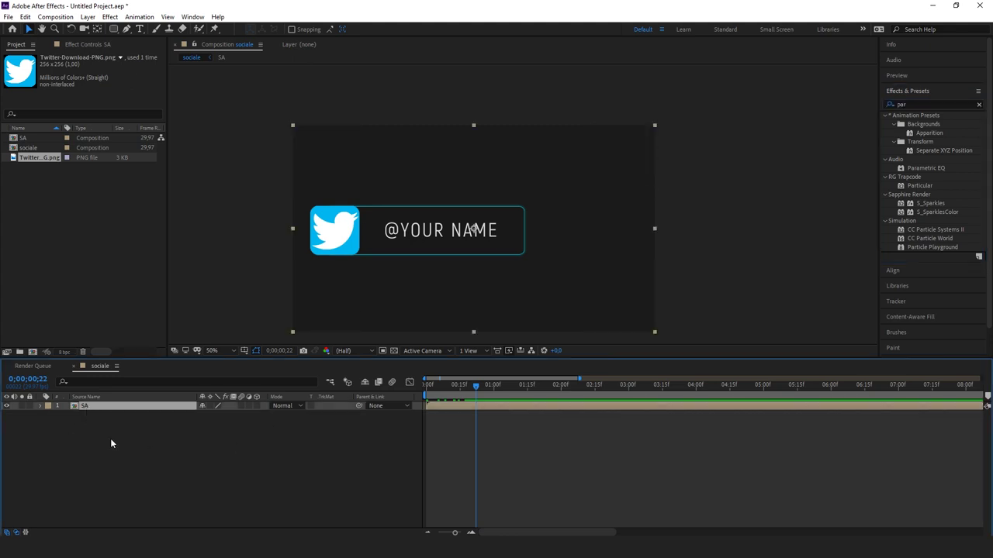
Duplicate the SA layer and rename the top copy
key(ctrl+d)
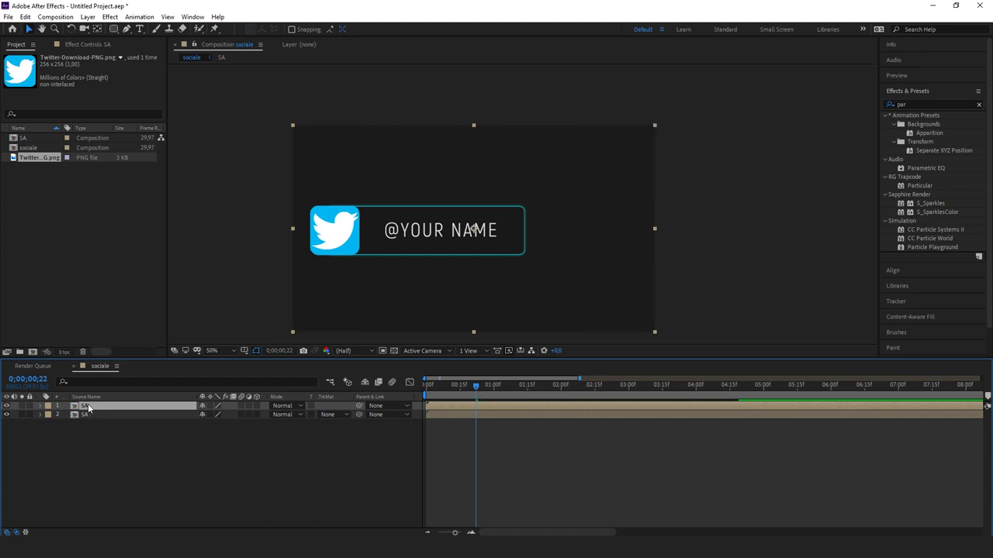
key(Return)
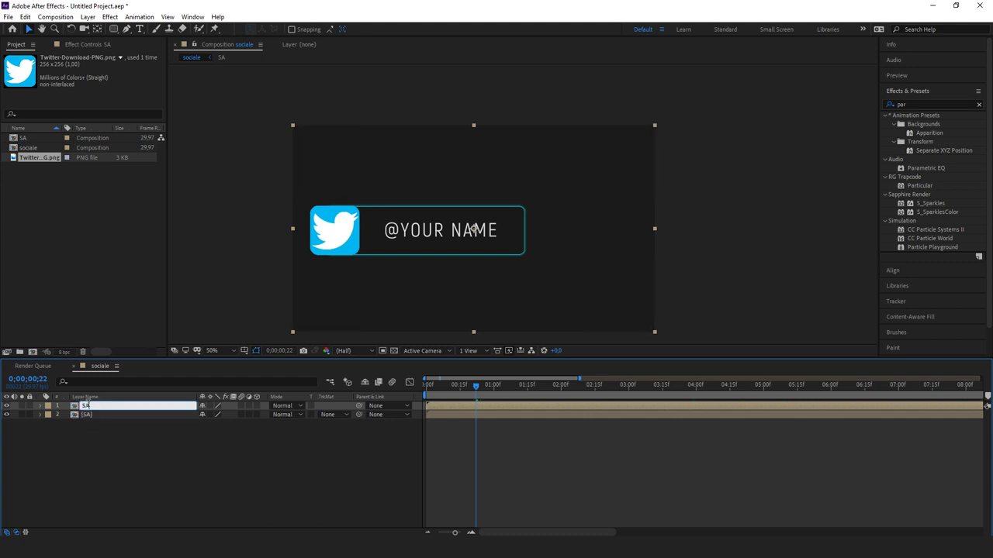
text(reload)
key(Return)
click(62, 190)
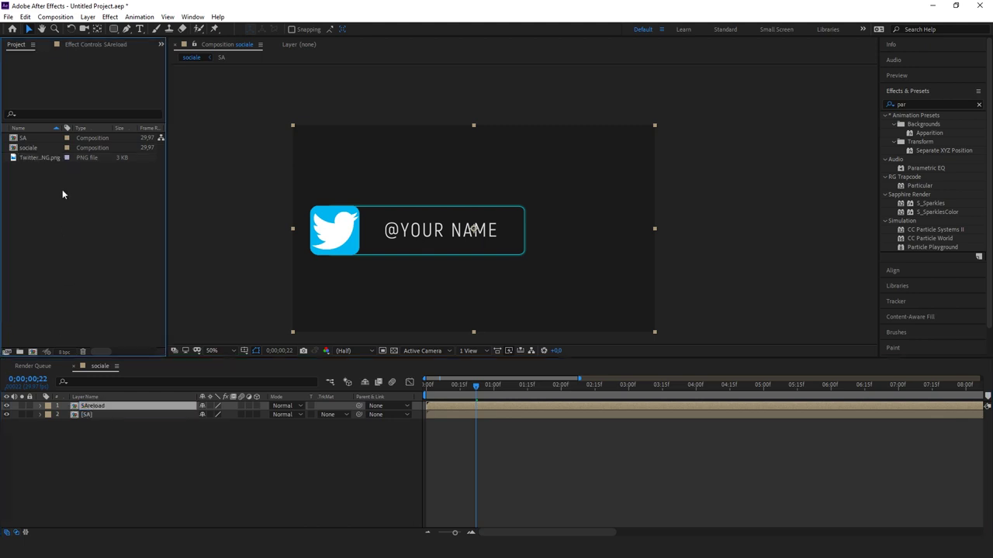
Duplicate the SA precomp as SA 2 and make it the top layer's source
click(28, 140)
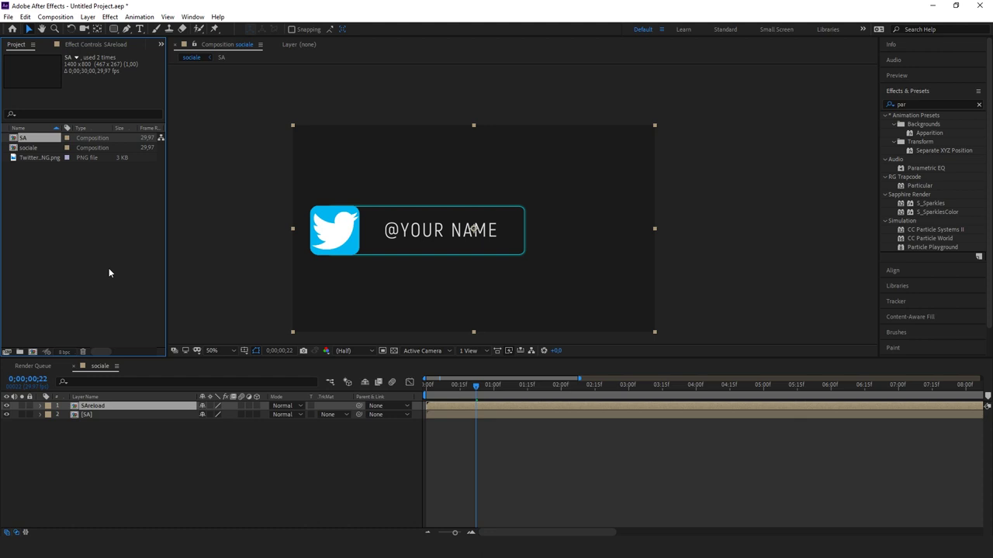
key(ctrl+d)
click(95, 398)
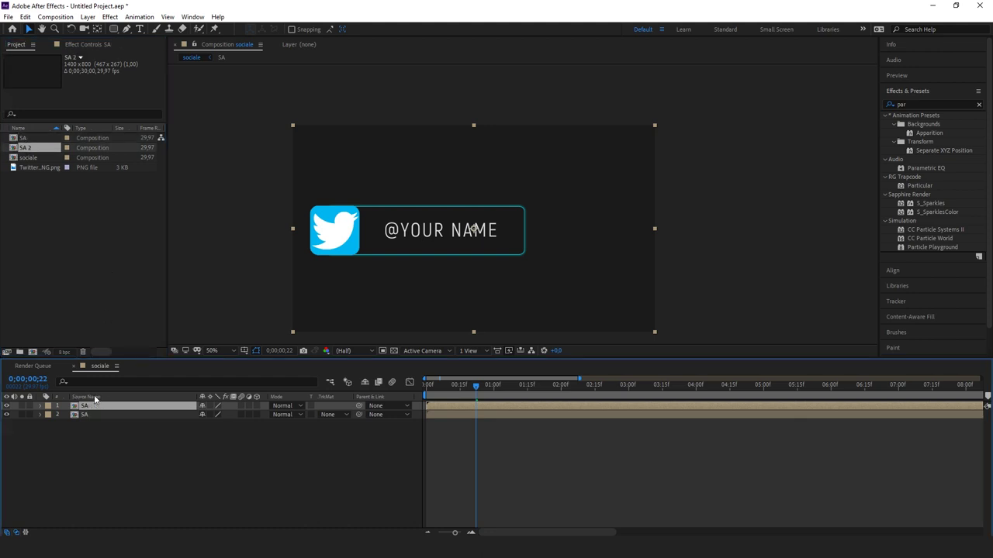
click(94, 398)
click(96, 397)
key(ctrl+alt+slash)
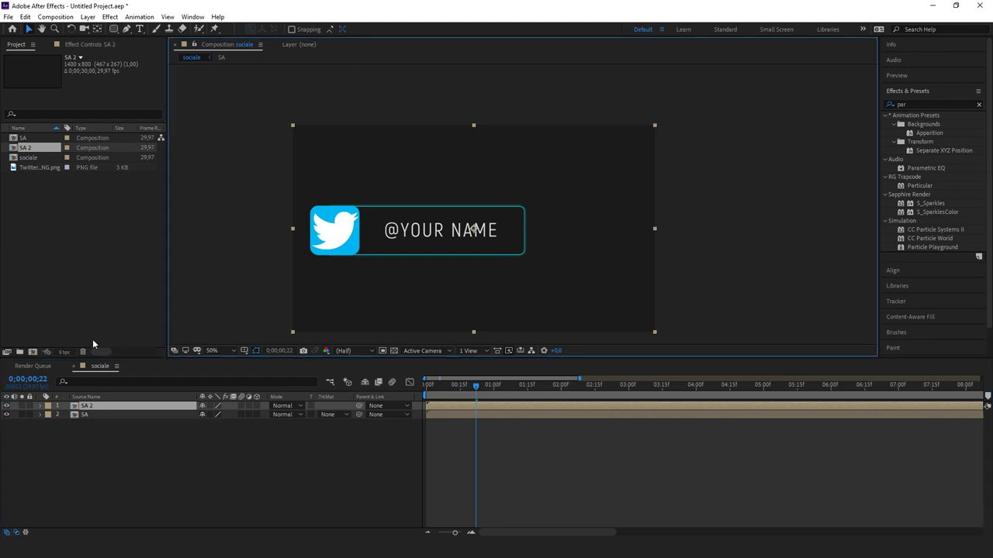
Rename the top layer in sociale to 'SAreload'
click(103, 452)
click(93, 414)
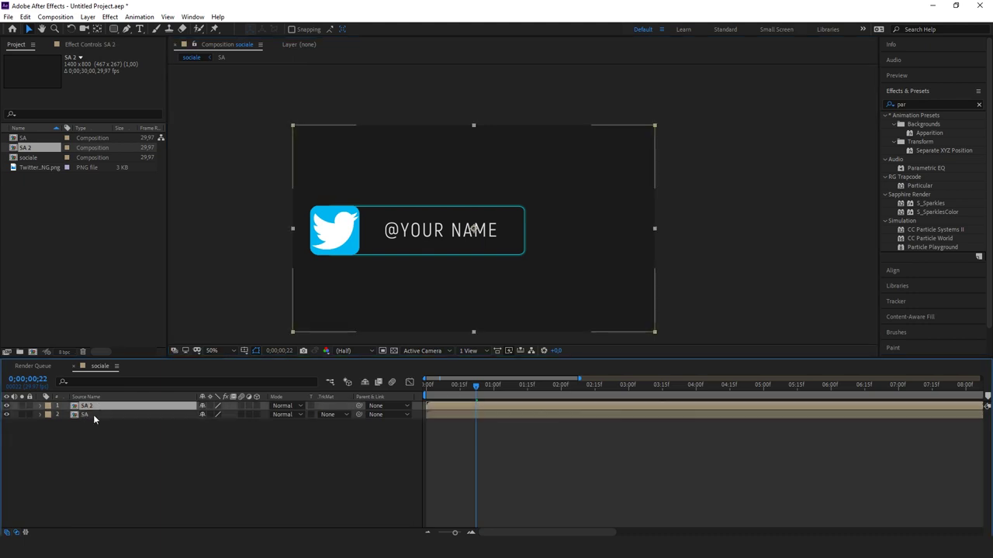
click(93, 406)
key(Return)
text(SAreload)
key(Return)
click(95, 416)
click(103, 408)
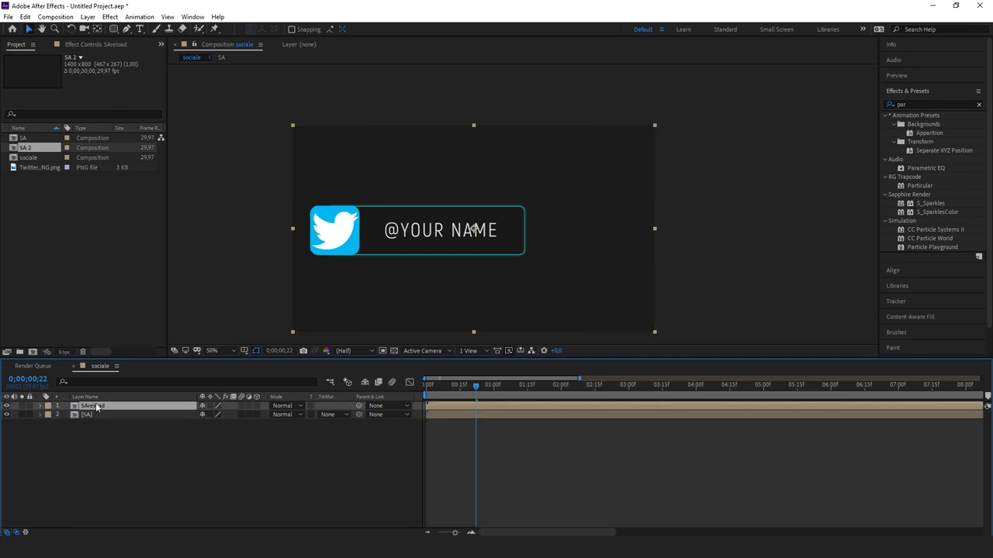
Inside SA 2, pre-compose all five layers into a precomp named SA LAYER
double_click(97, 406)
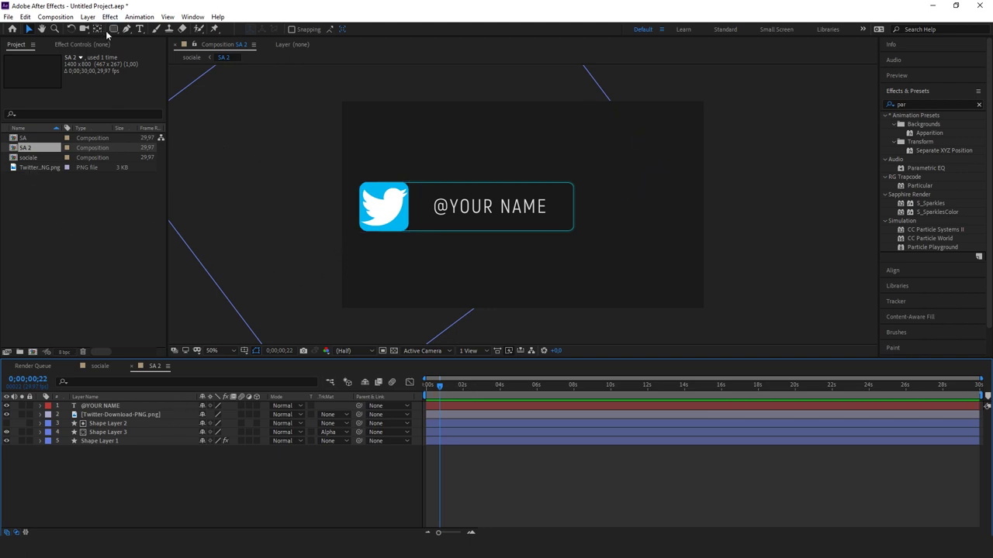
drag(111, 460, 106, 405)
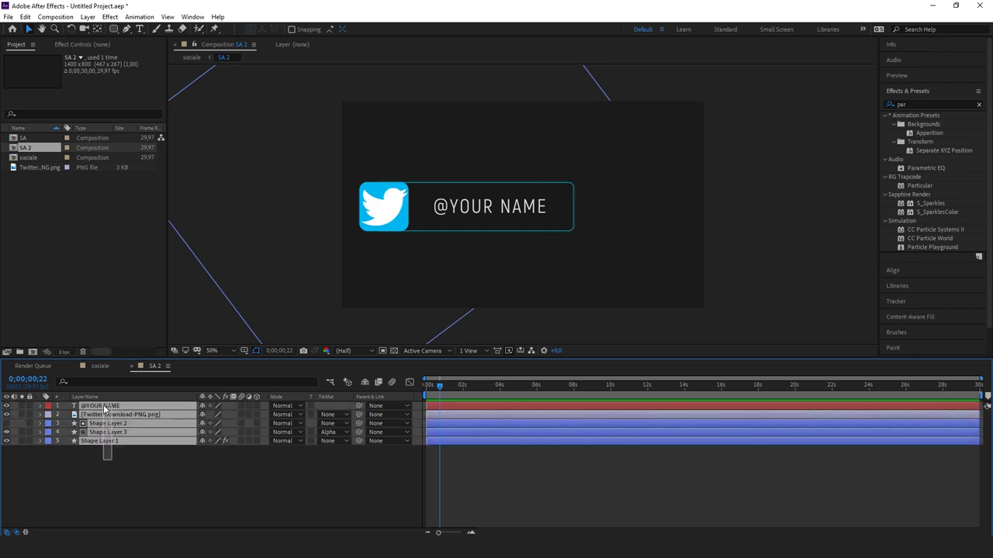
right_click(106, 405)
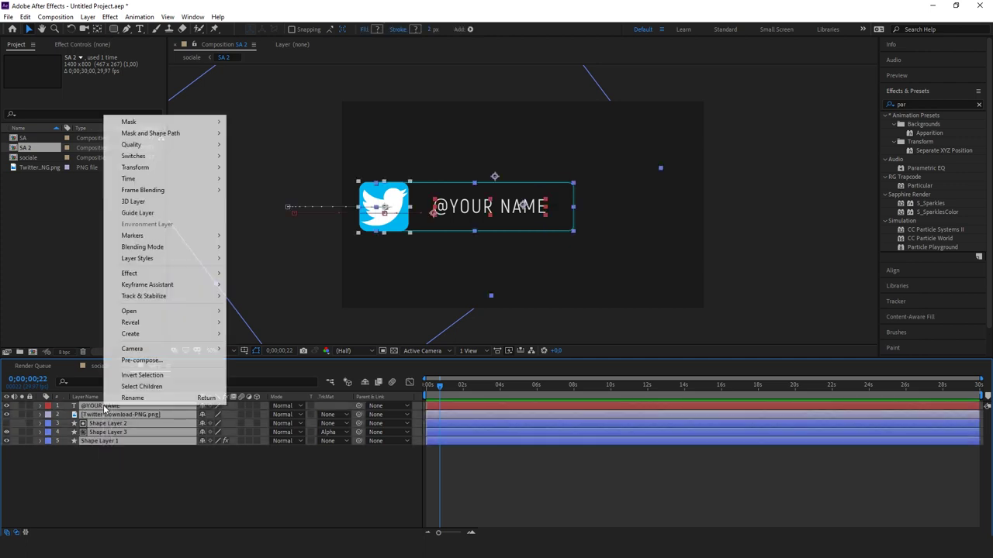
click(142, 359)
key(BackSpace)
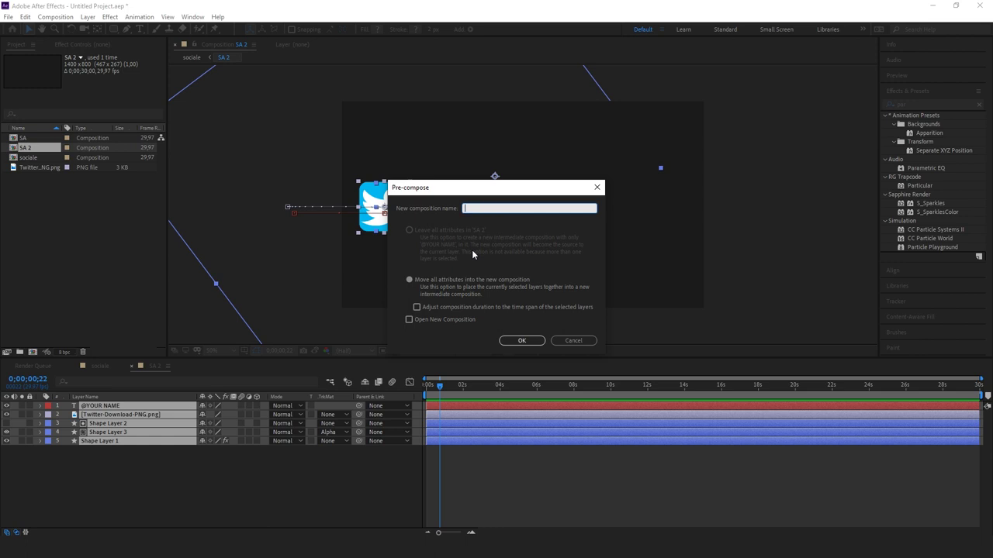
text(SA LAYER)
click(521, 340)
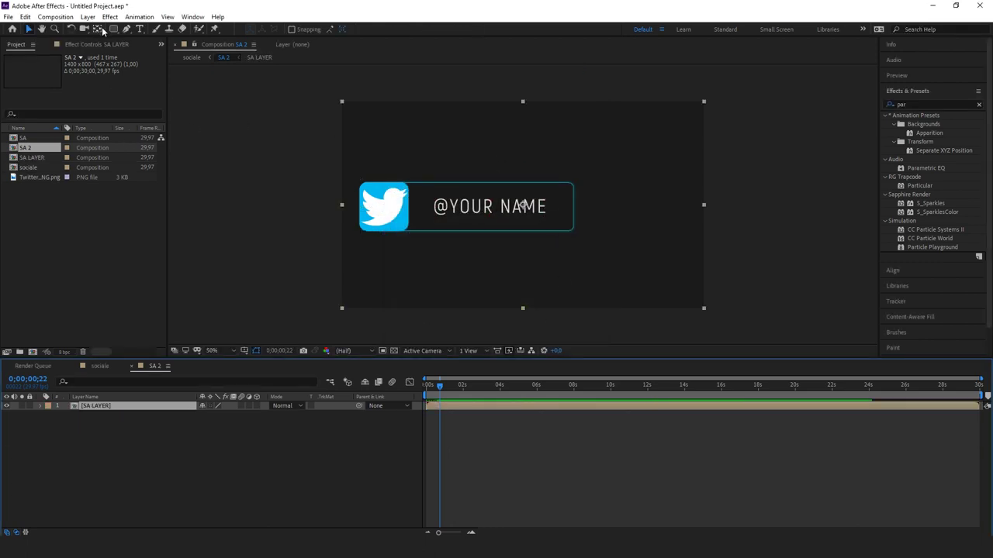
Draw a tall, narrow rectangular mask just left of the Twitter badge
click(113, 29)
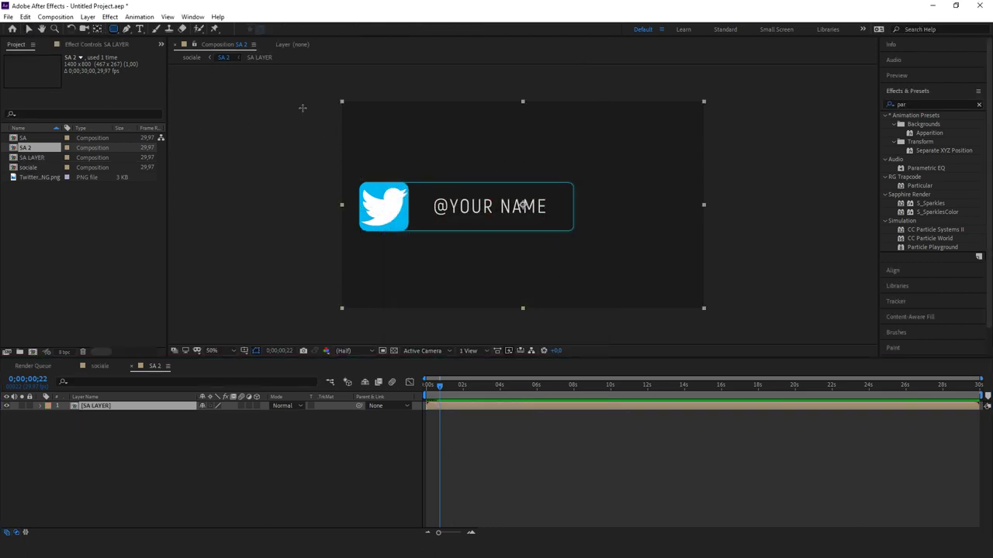
drag(293, 105, 336, 318)
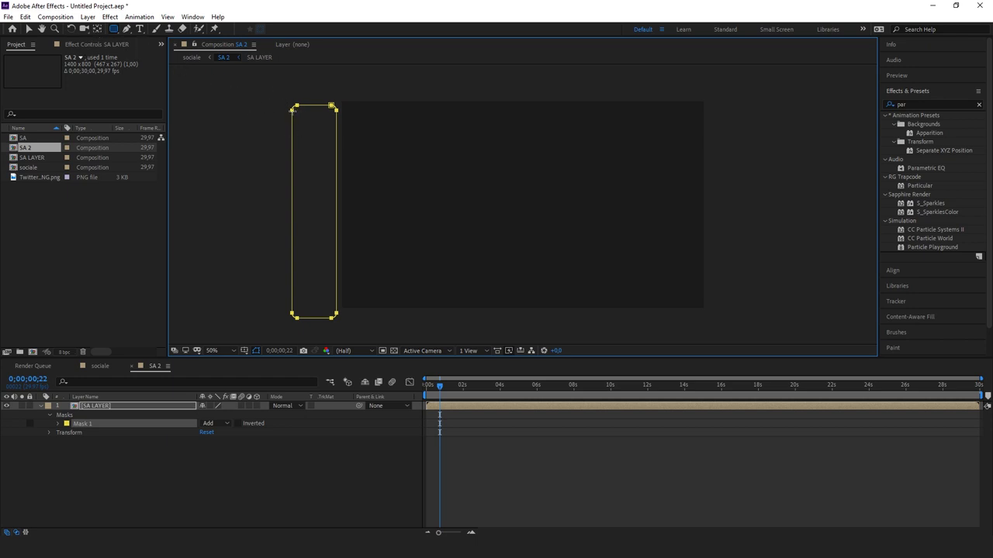
key(Delete)
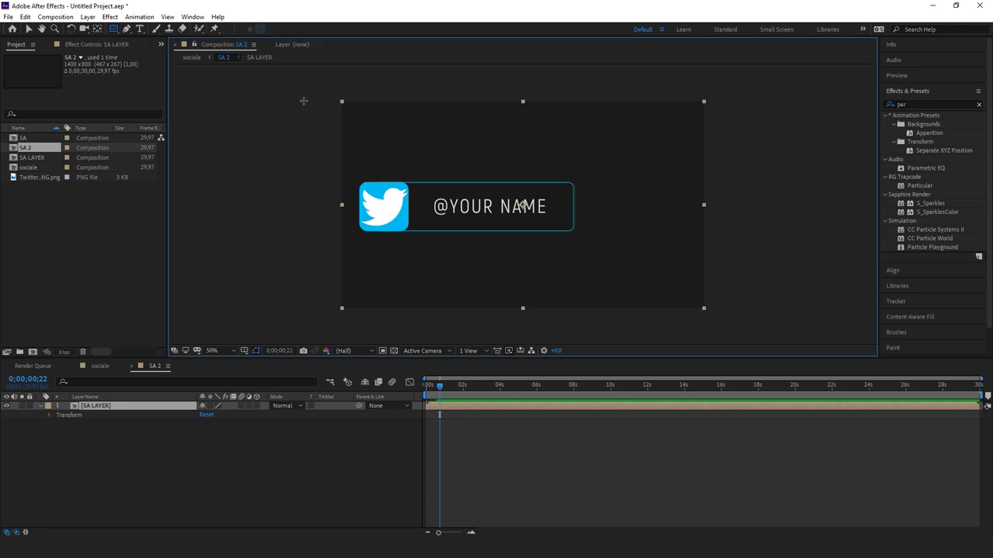
mouse_move(302, 101)
mouse_down()
mouse_move(332, 283)
mouse_move(322, 315)
mouse_up()
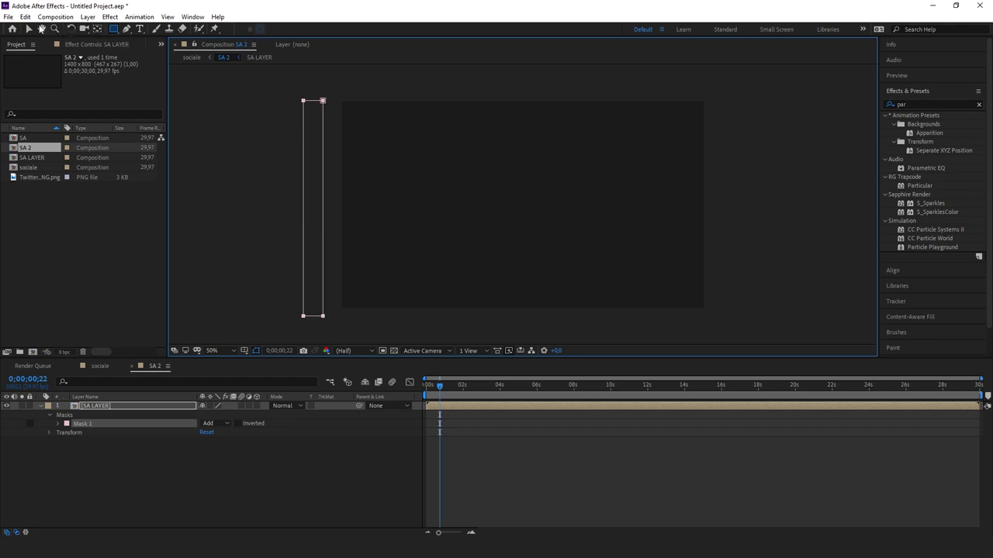
click(28, 29)
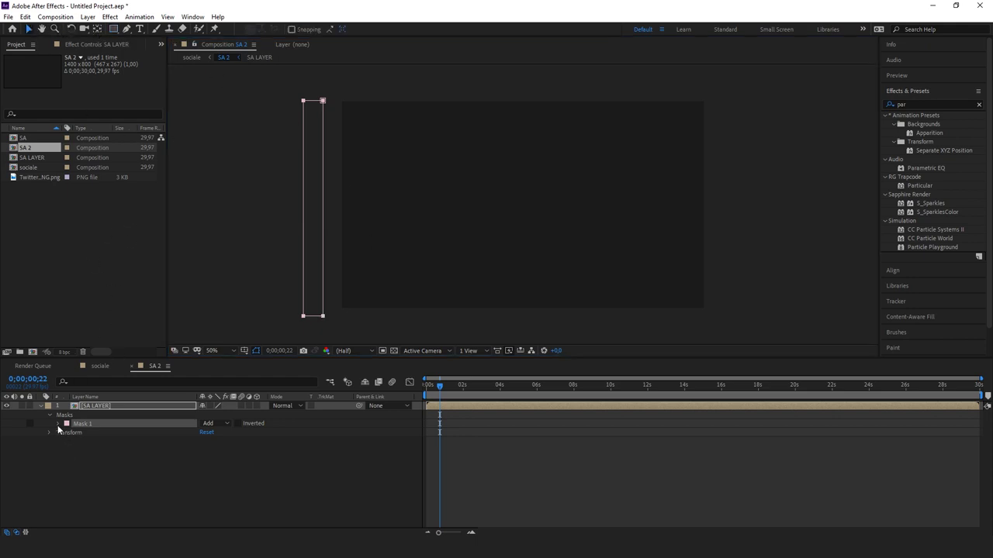
Record the first Mask Path keyframe at 0;00;00;22 and move the playhead to 0;00;02;06
click(57, 423)
click(75, 432)
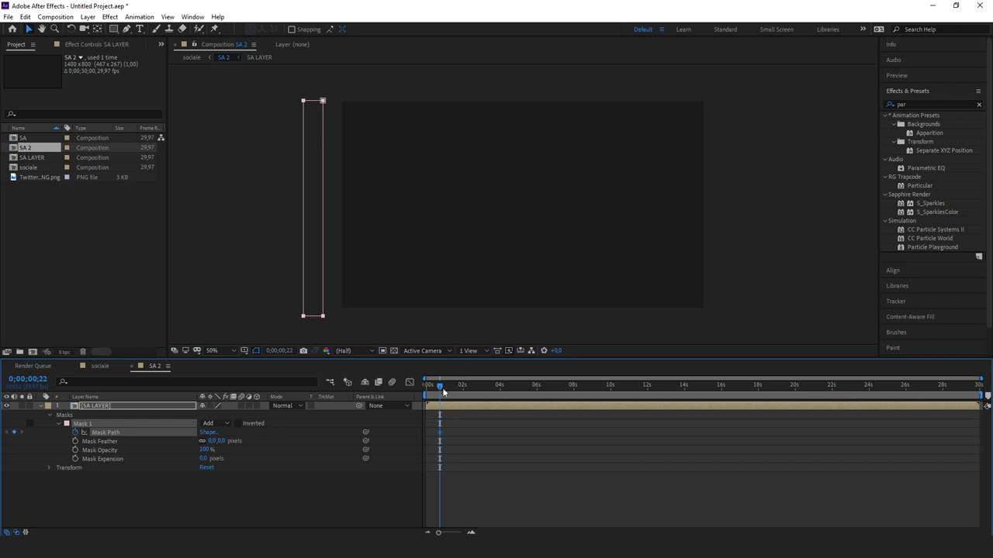
click(439, 430)
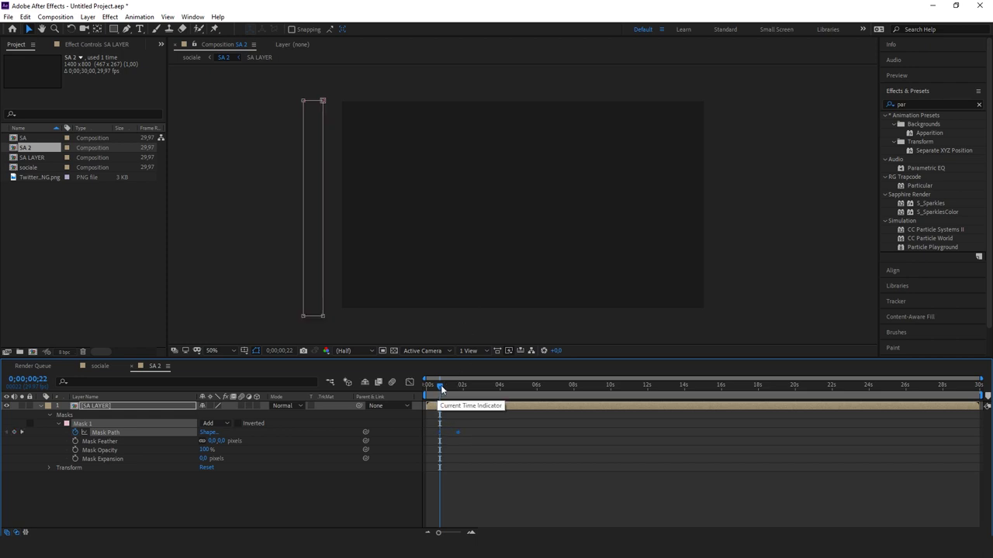
click(466, 386)
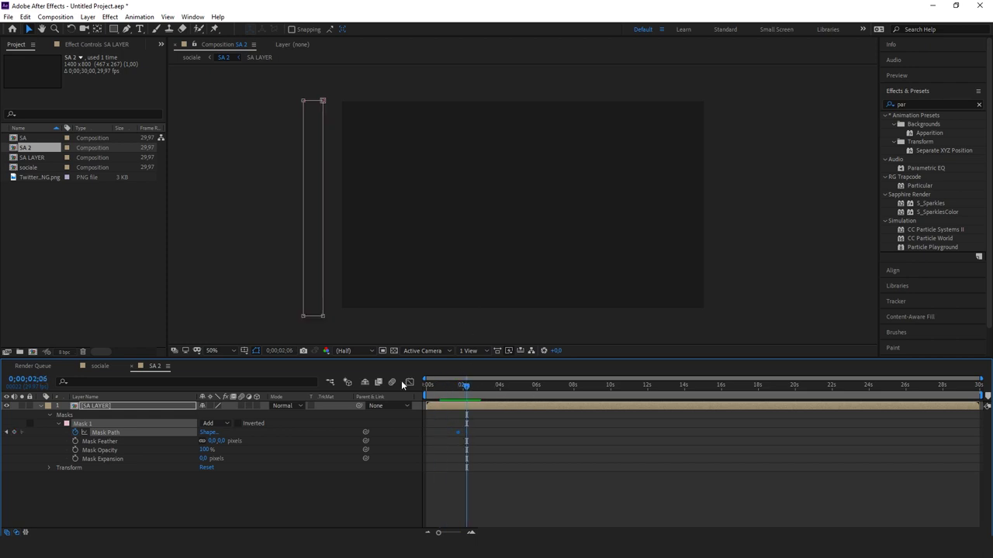
click(99, 365)
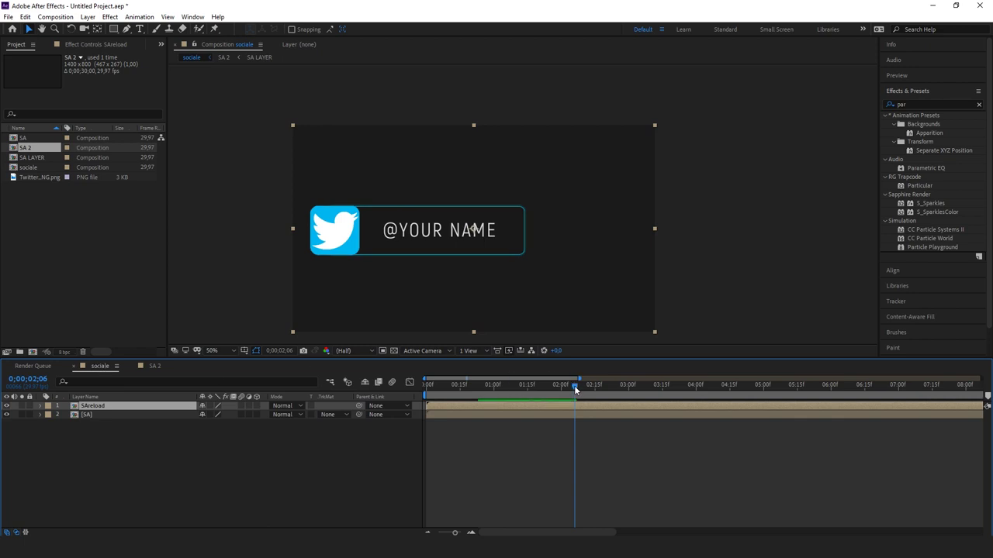
In SA 2 at 0;00;02;12, move the narrow mask to the right side of the frame
mouse_move(574, 386)
mouse_down()
mouse_move(493, 386)
mouse_move(480, 400)
mouse_move(560, 401)
mouse_up()
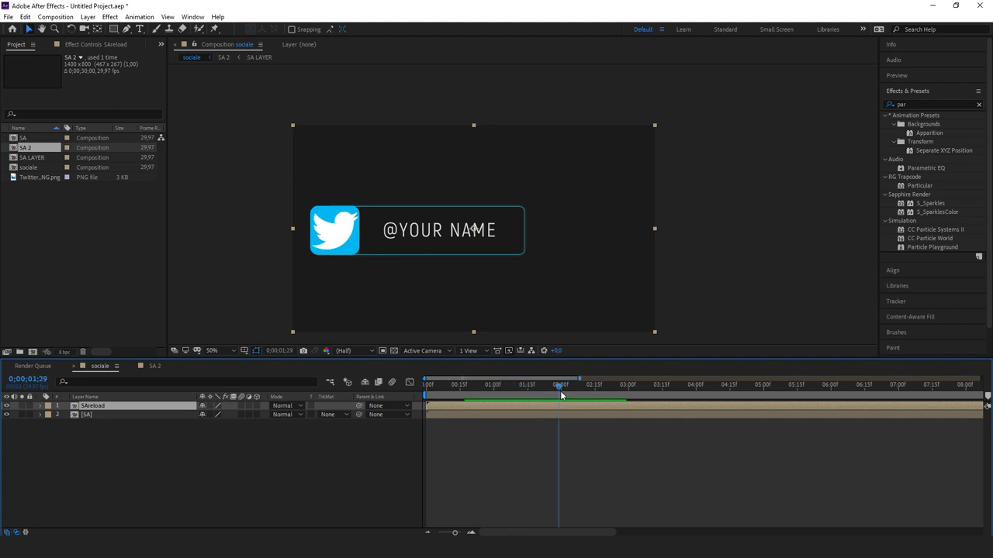
click(152, 365)
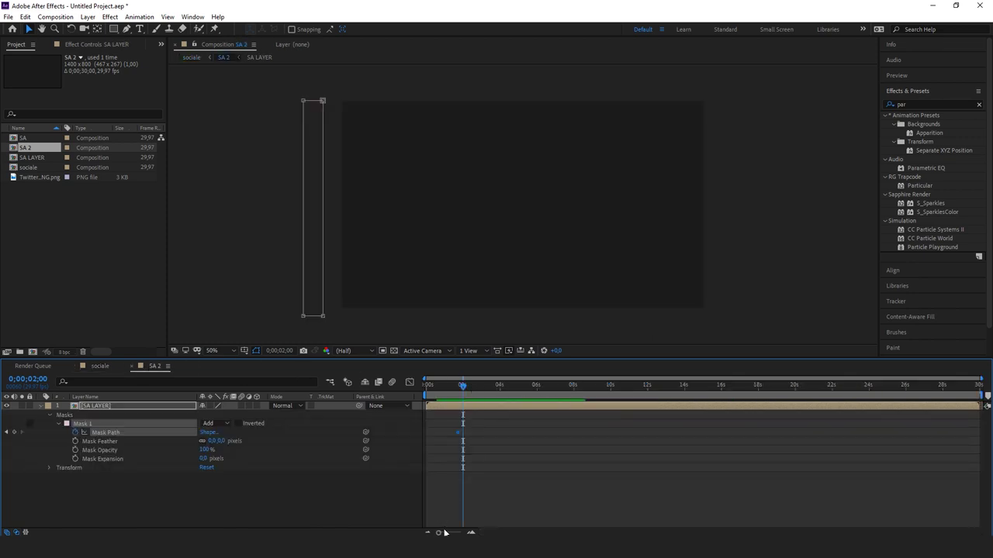
click(462, 432)
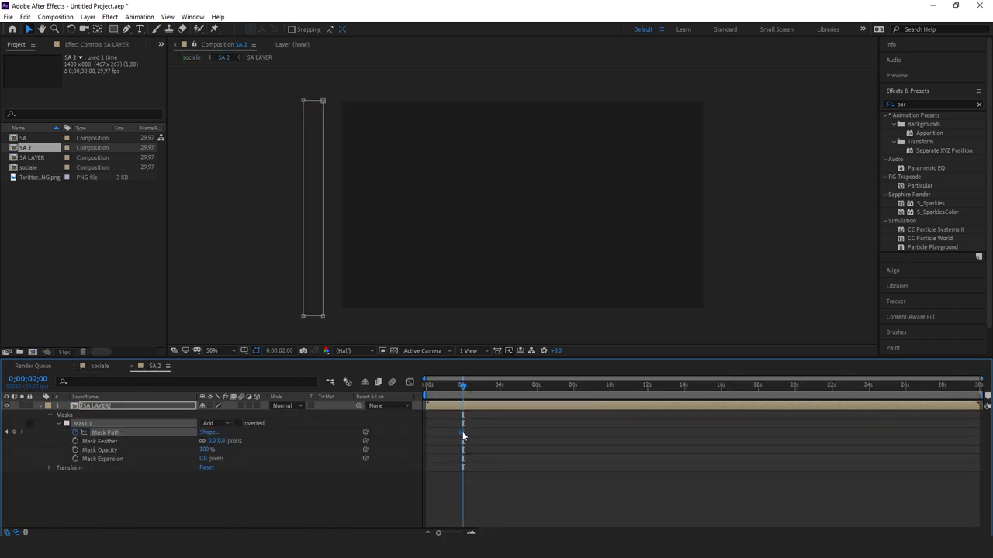
drag(463, 386, 465, 386)
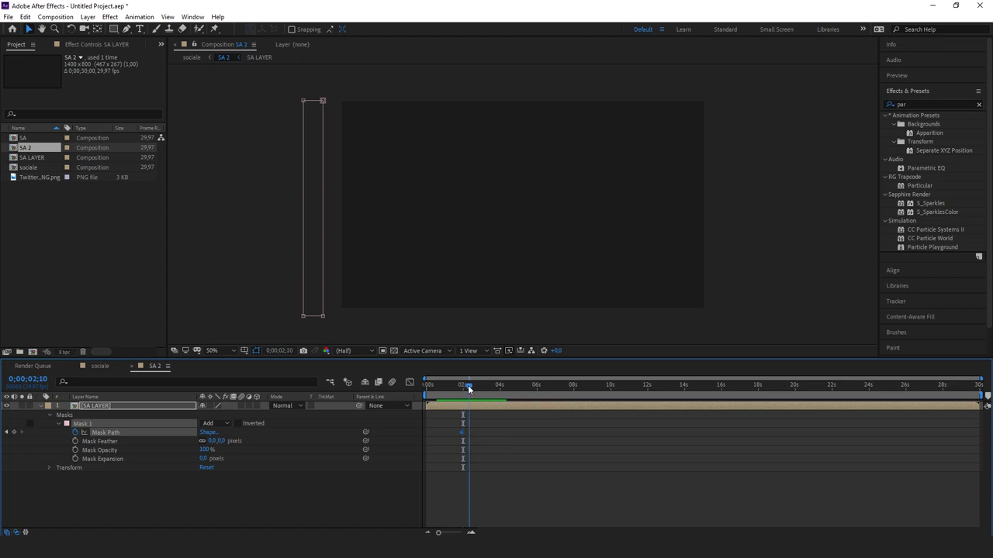
click(464, 433)
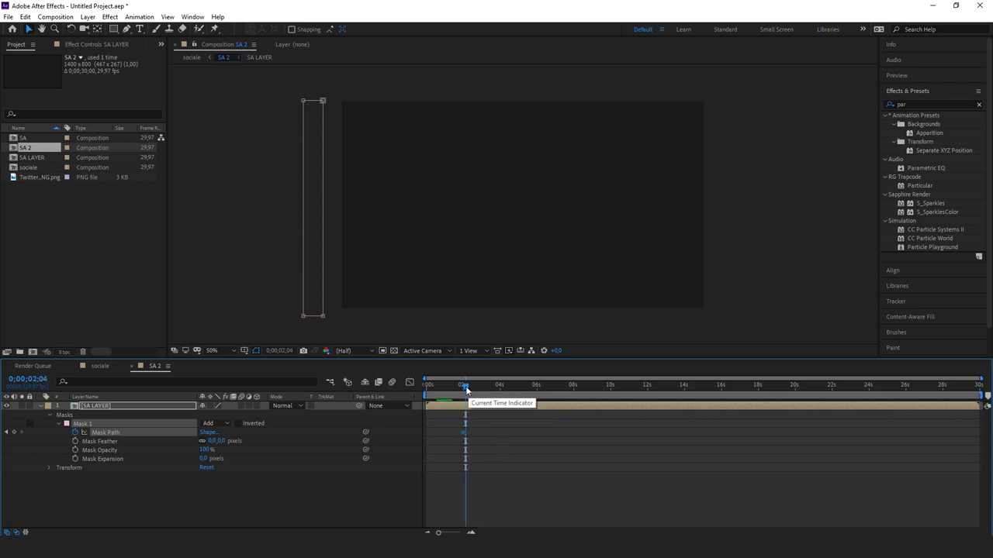
drag(465, 386, 470, 388)
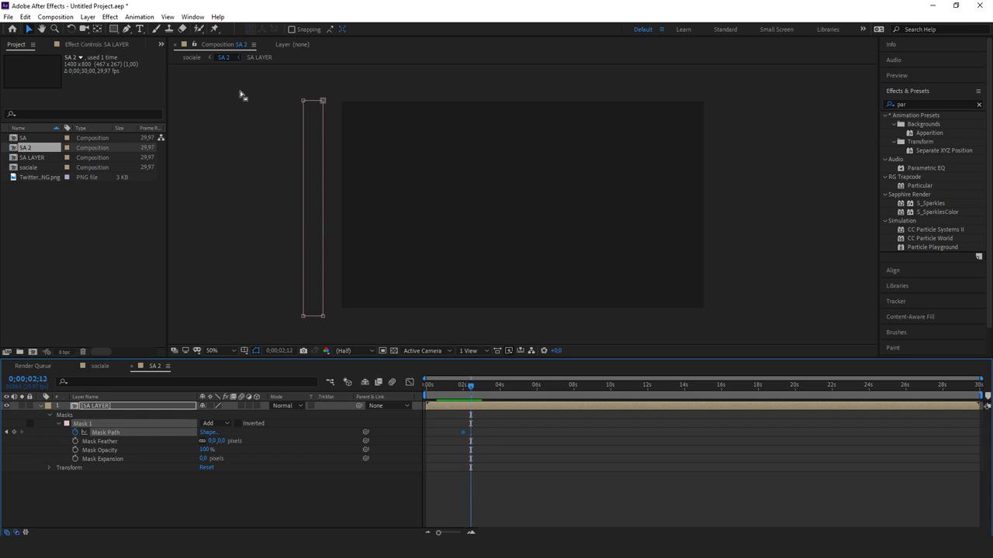
click(324, 102)
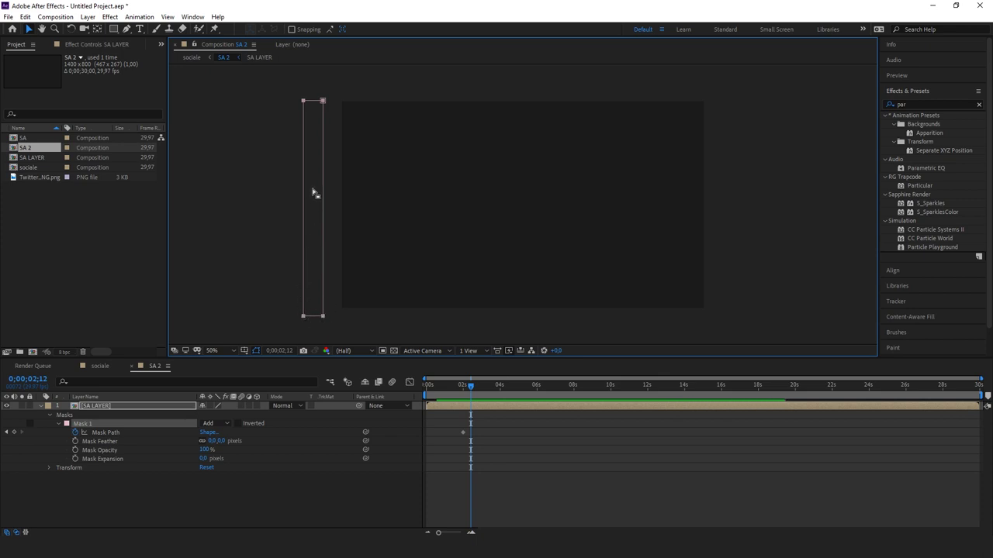
click(328, 149)
double_click(322, 108)
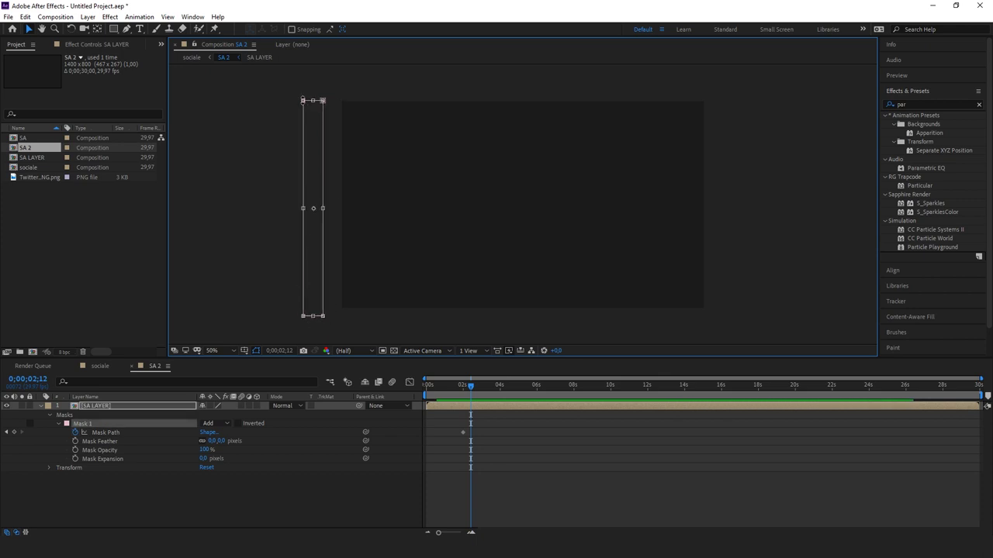
mouse_move(312, 137)
mouse_down()
mouse_move(613, 145)
mouse_move(594, 141)
mouse_up()
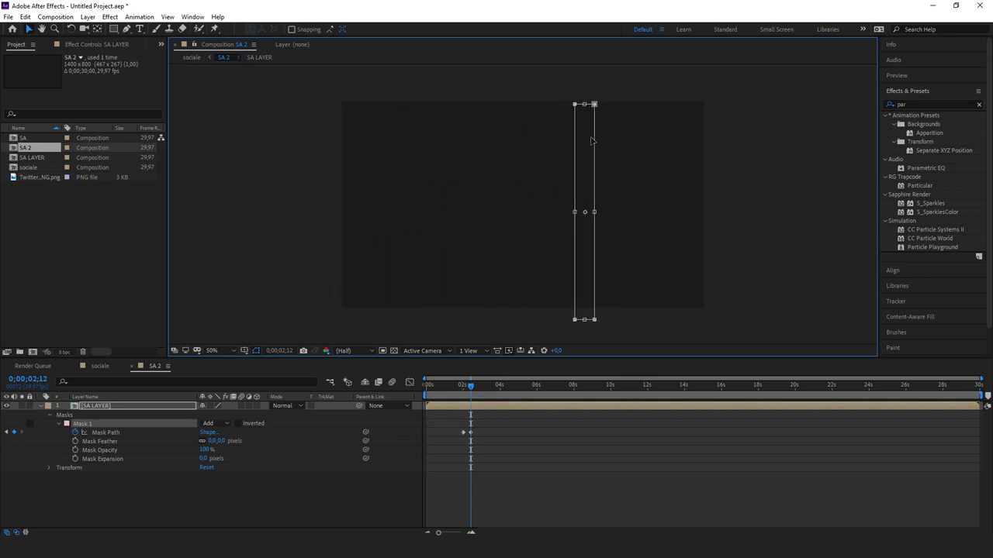
Shift the second Mask Path keyframe later and preview the wipe
click(460, 385)
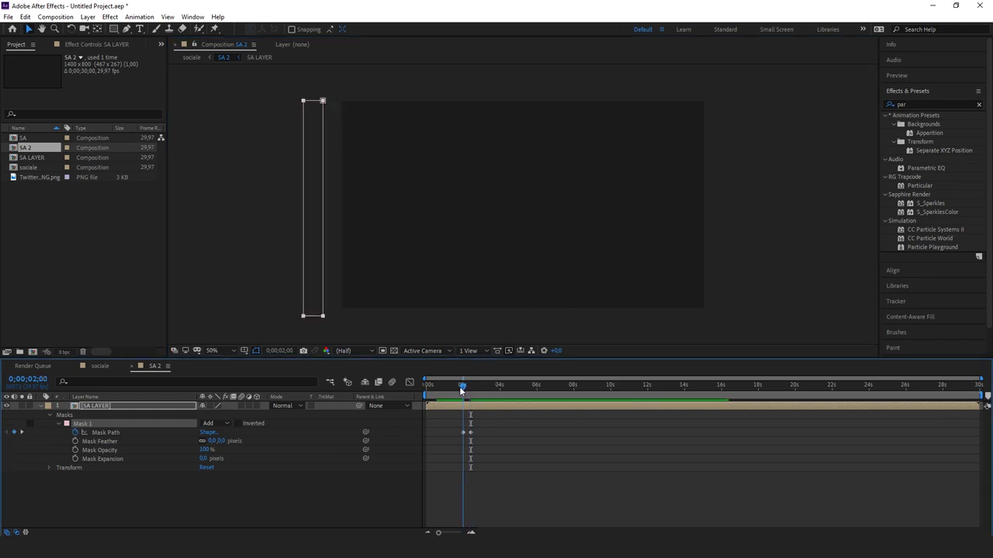
key(space)
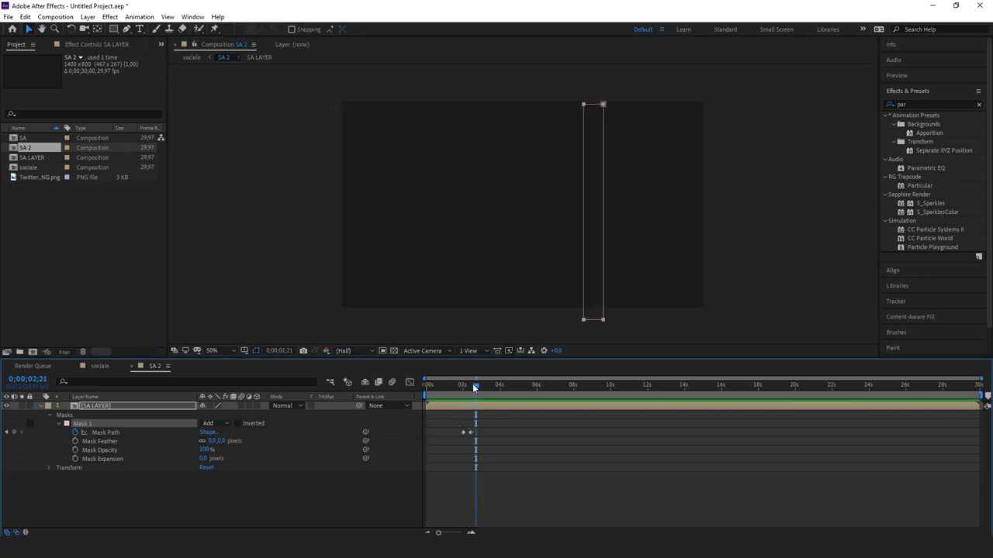
click(466, 384)
drag(471, 432, 480, 431)
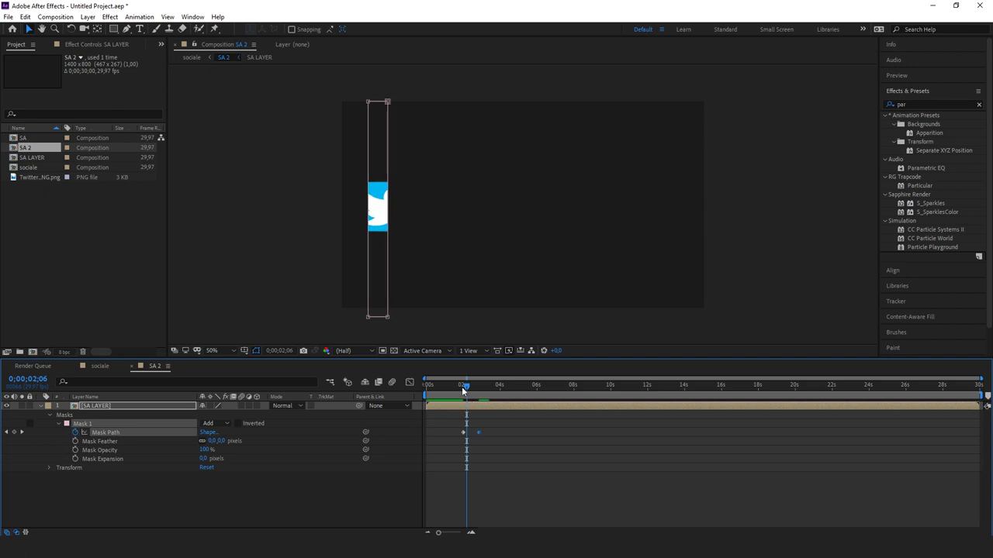
drag(462, 386, 459, 392)
key(space)
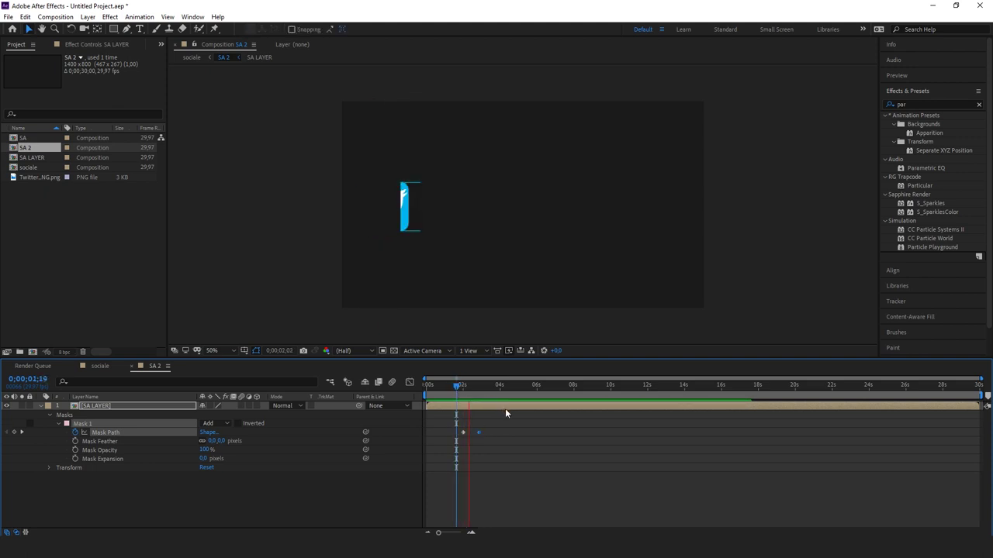
click(444, 388)
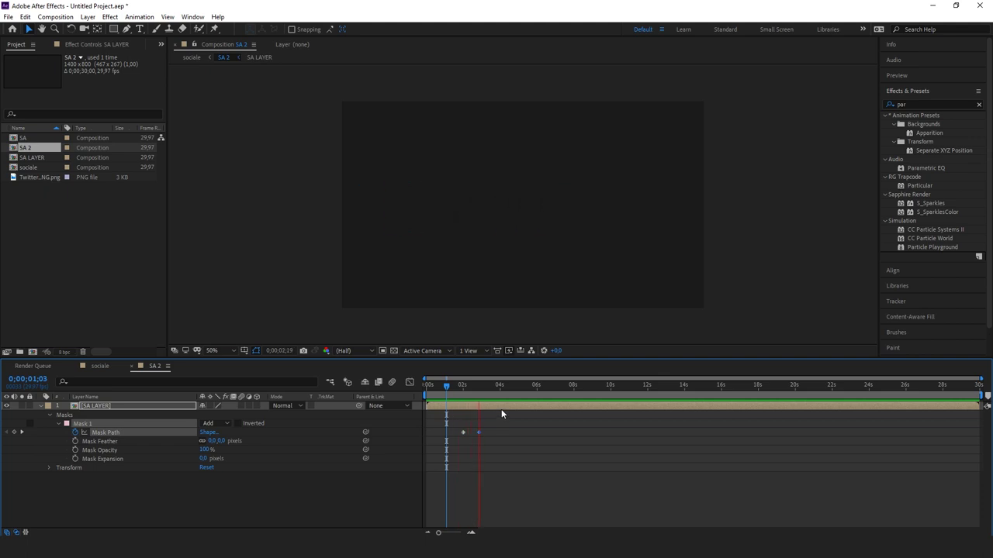
key(space)
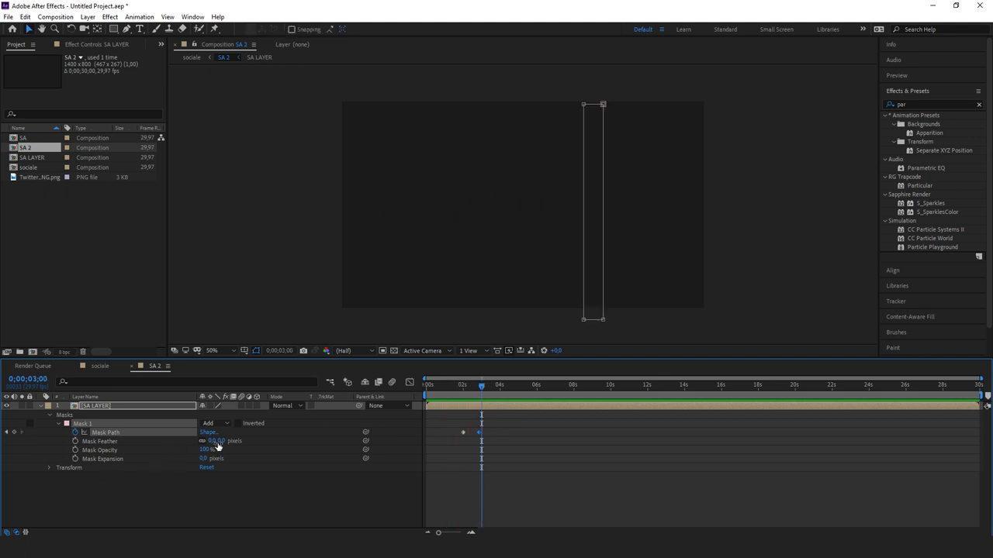
Feather Mask 1 to 50 pixels and scrub between 0;00;01;22 and 0;00;02;22 to check it
drag(219, 444, 229, 442)
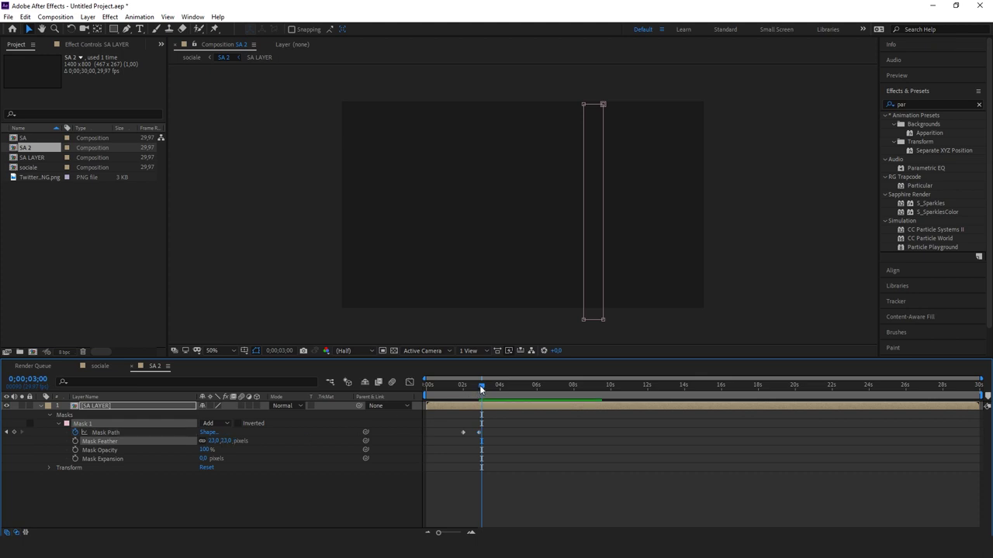
drag(480, 384, 475, 386)
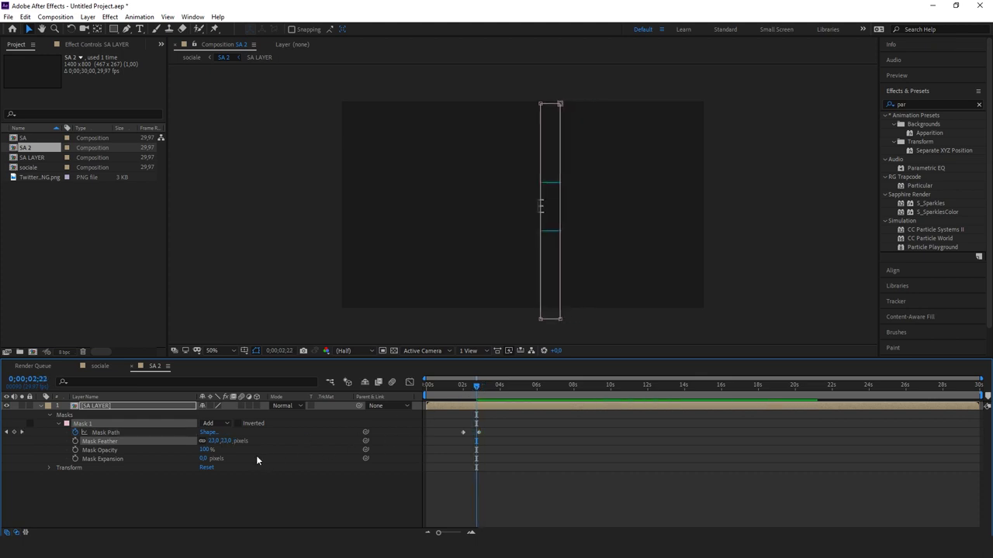
drag(220, 441, 230, 440)
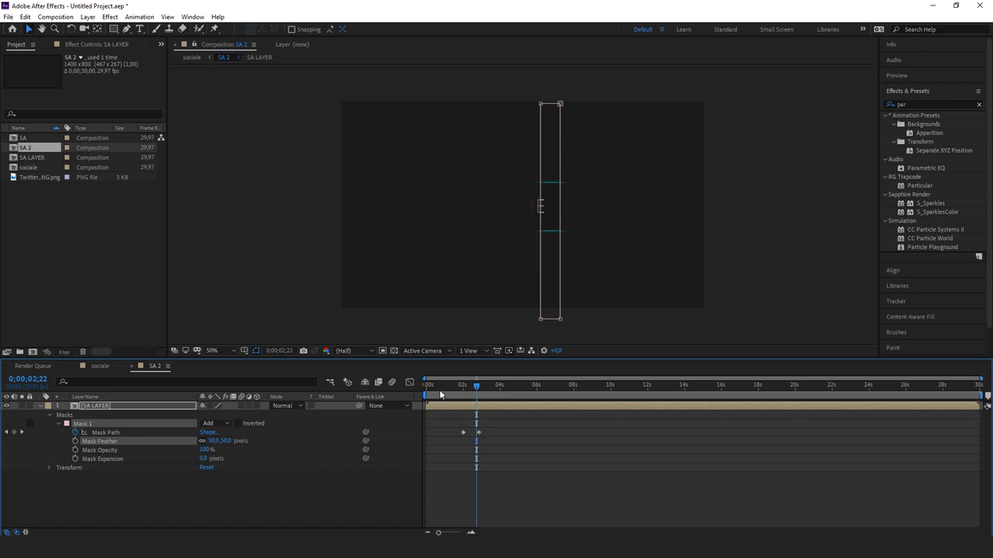
drag(477, 385, 456, 387)
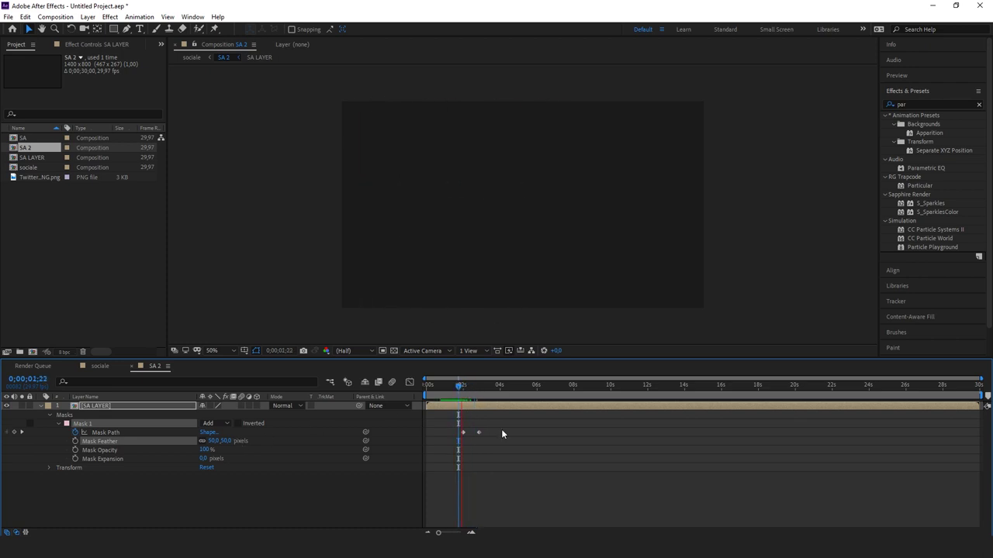
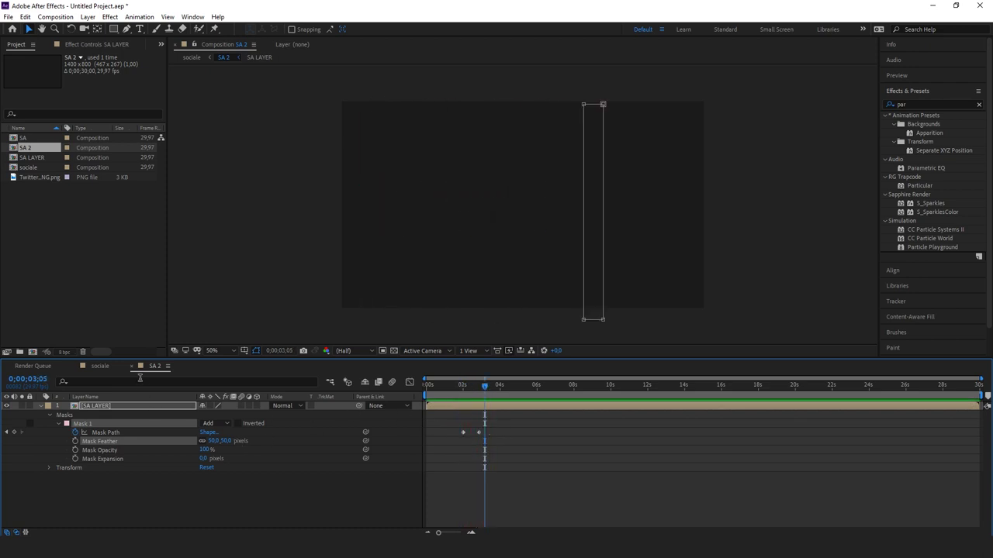
Switch to the sociale composition and select the SA badge layer
click(99, 366)
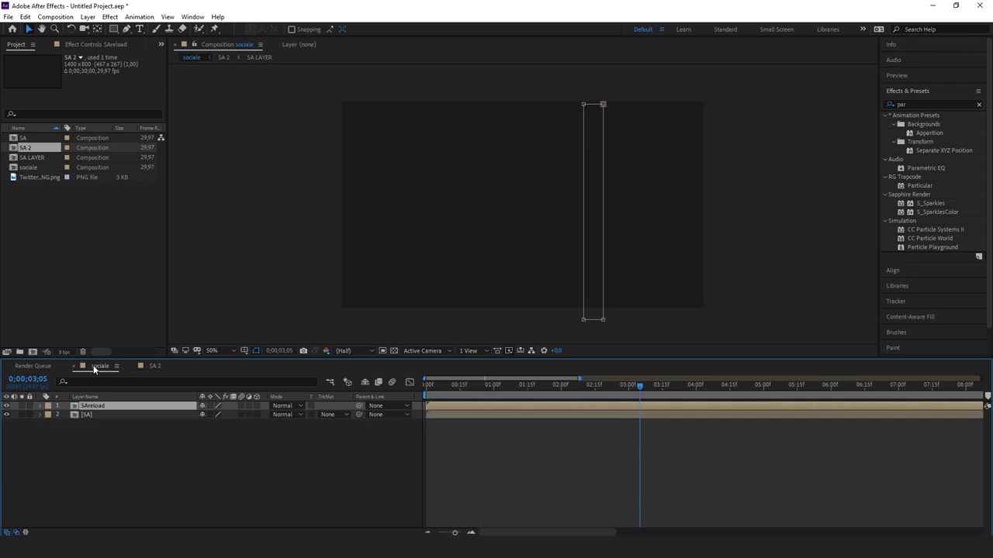
click(97, 433)
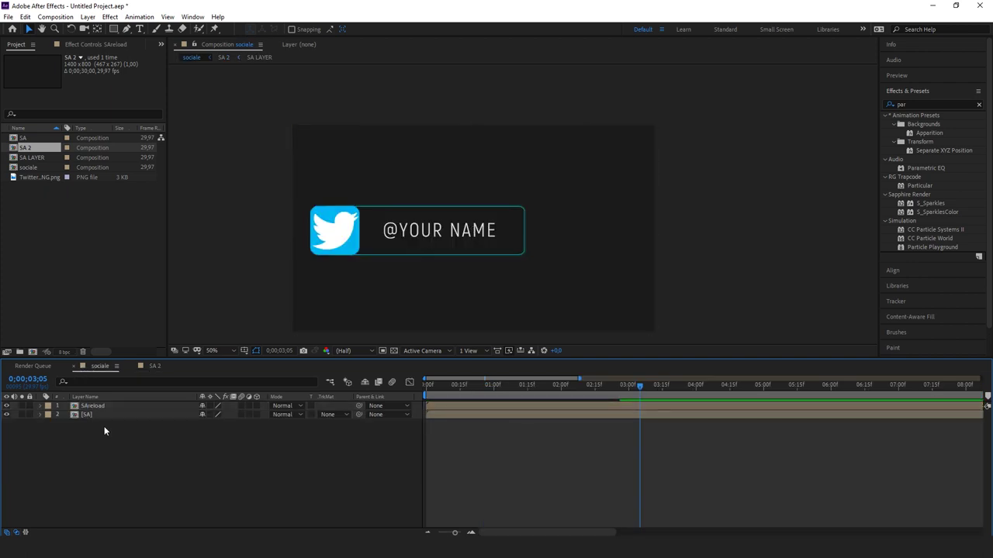
click(94, 417)
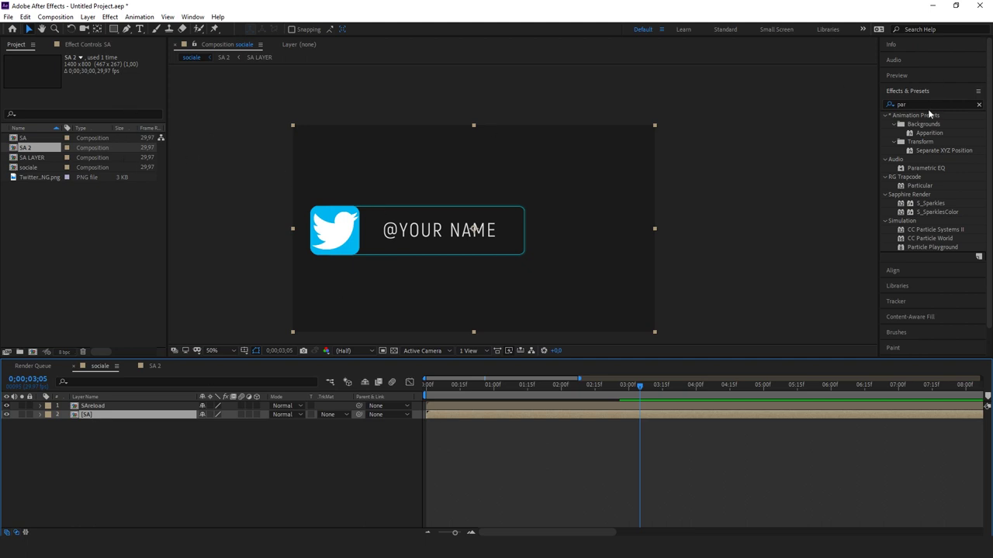
Clear the 'par' text from the Effects & Presets search, keeping the SA layer selected
click(890, 105)
key(BackSpace)
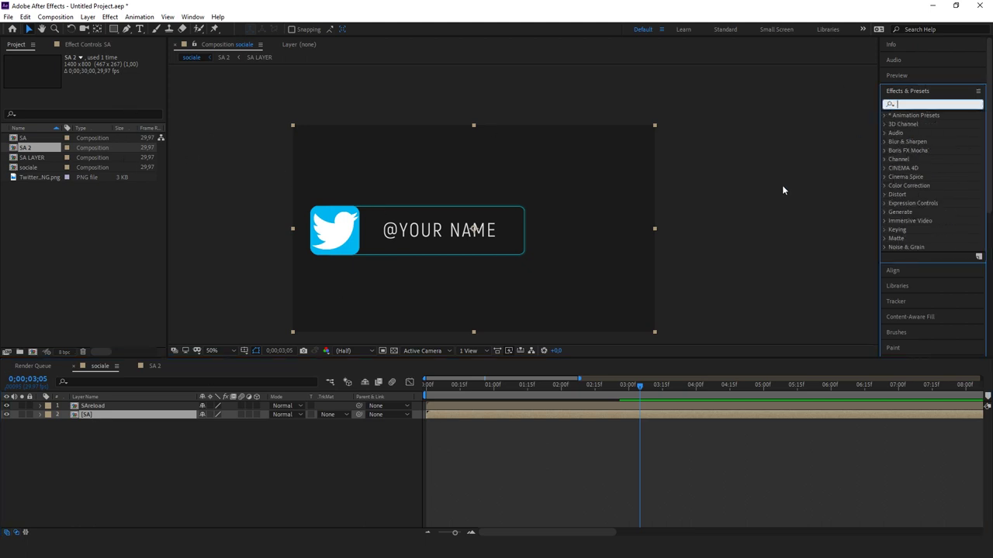
click(811, 131)
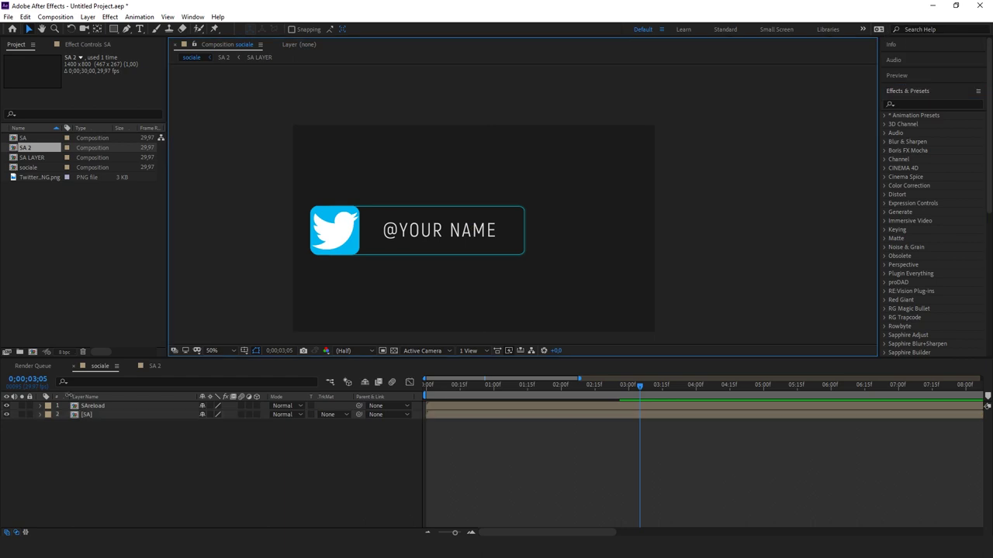
click(112, 406)
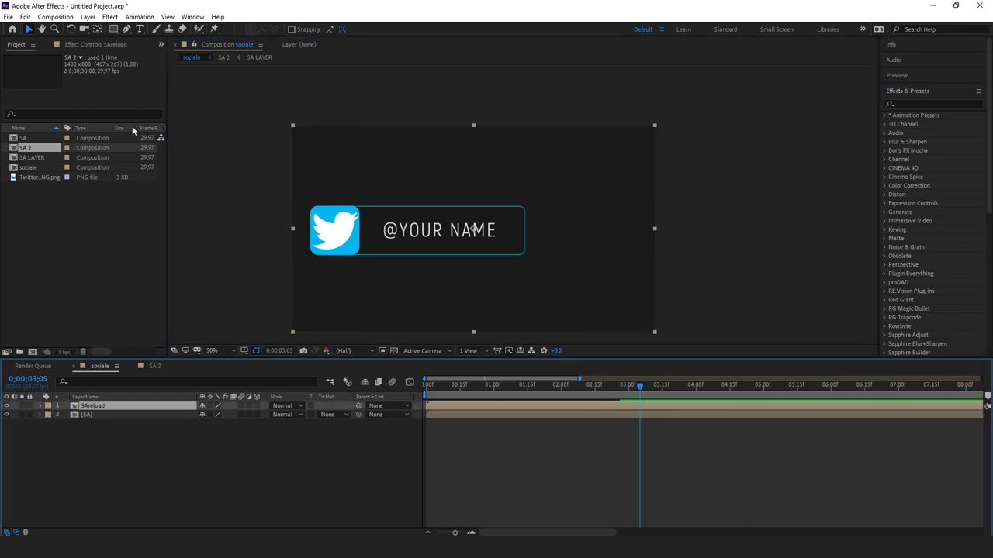
click(90, 414)
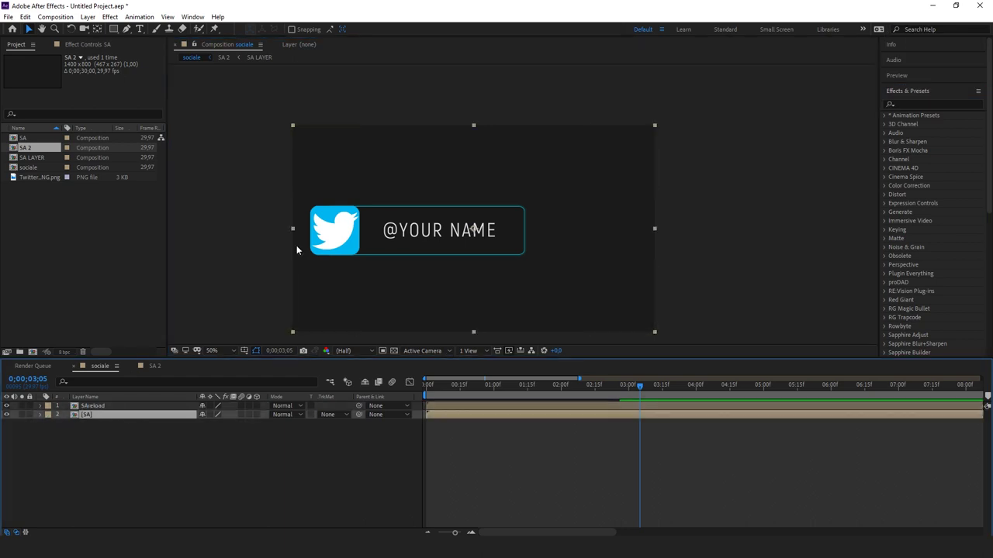
click(109, 17)
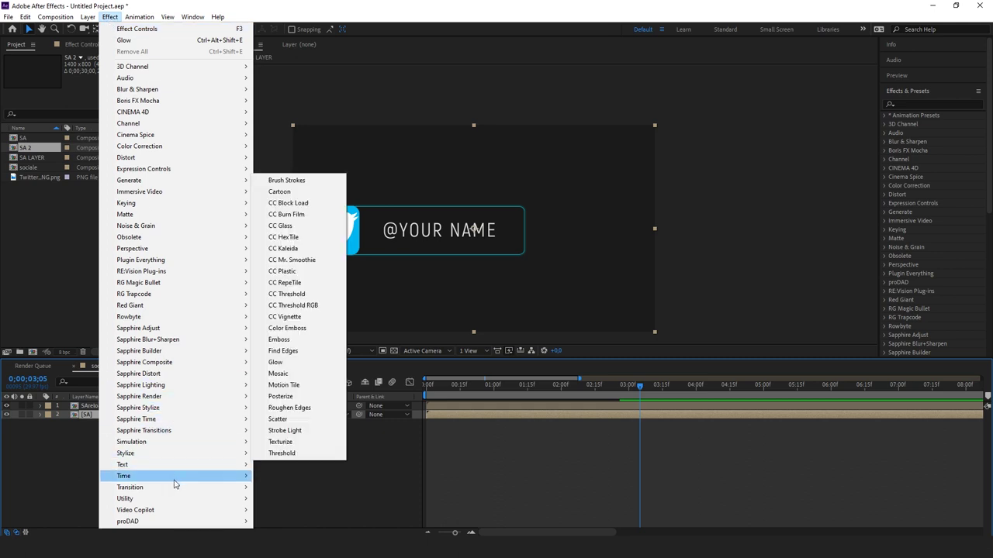
Apply Linear Wipe to SA with a Wipe Angle of about 271°, then go to 2 seconds
mouse_move(175, 488)
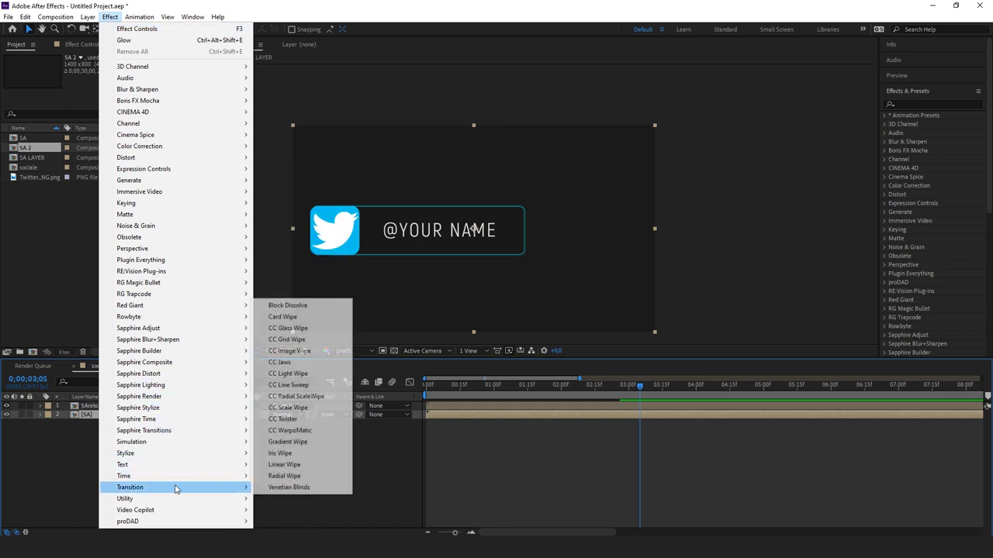
click(310, 468)
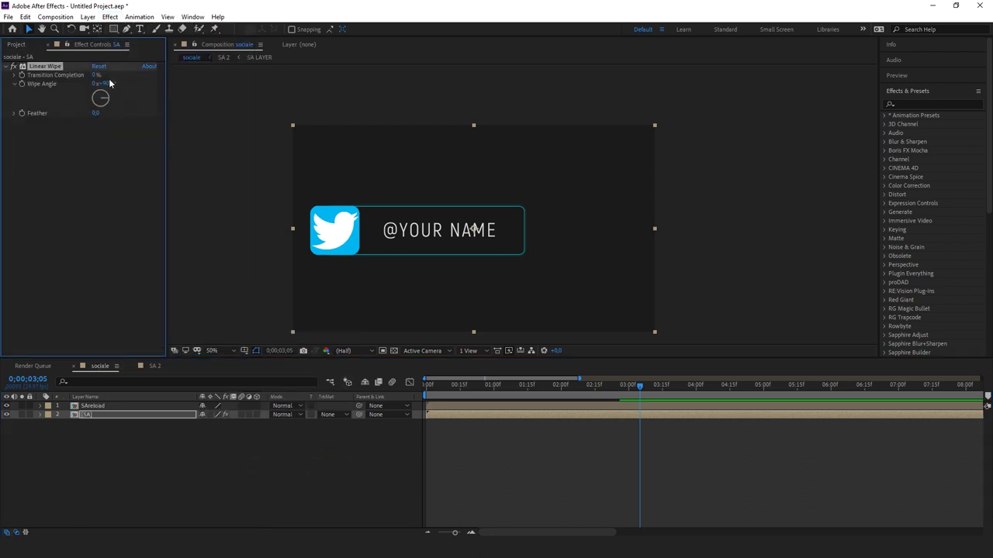
drag(107, 101, 88, 103)
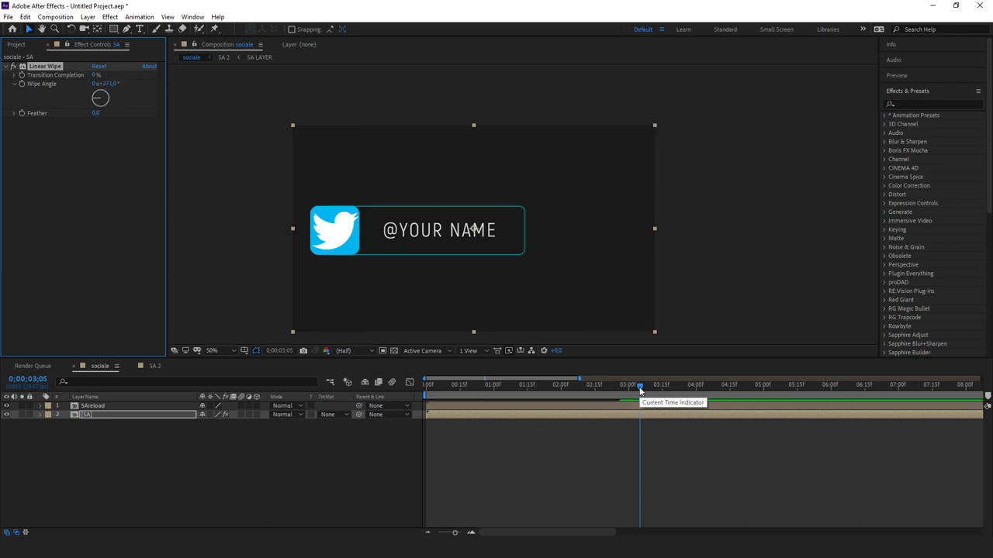
drag(640, 391, 561, 392)
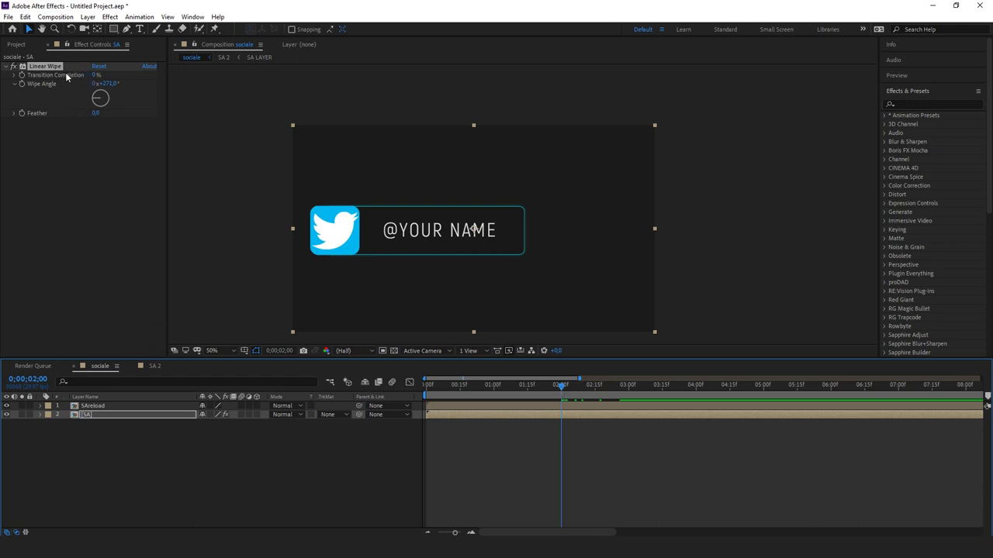
Keyframe Transition Completion from 0% at 2:00 to 95% at 2:15
click(22, 76)
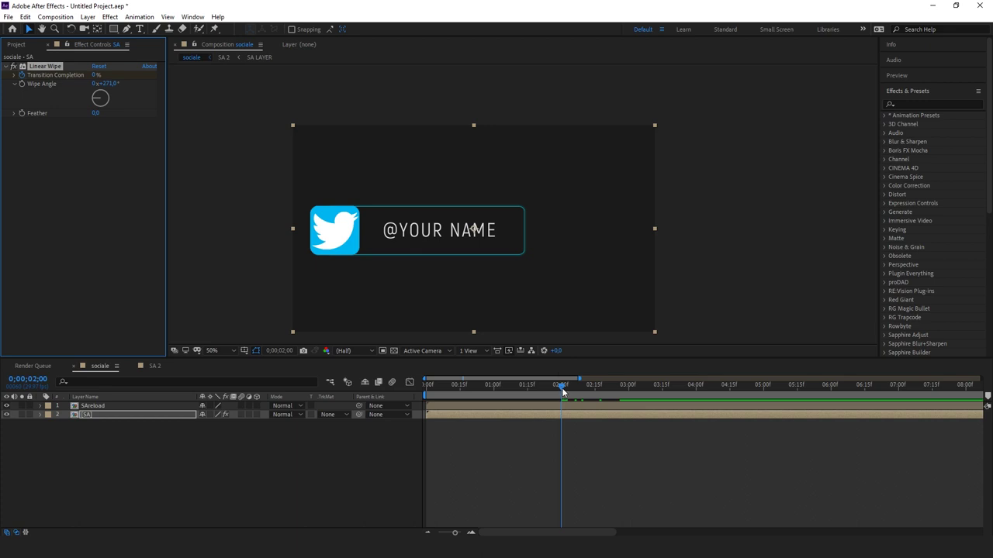
drag(562, 392, 594, 390)
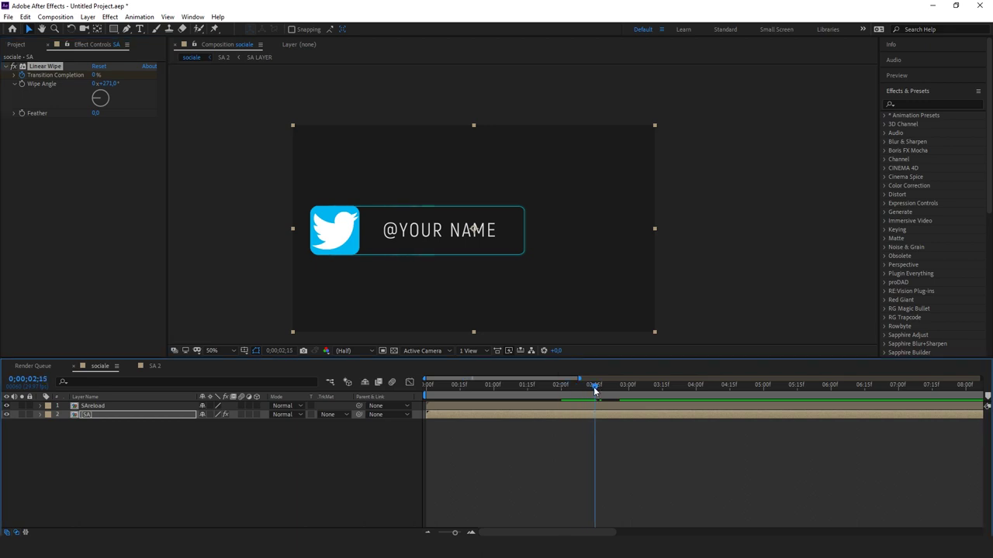
drag(96, 76, 126, 74)
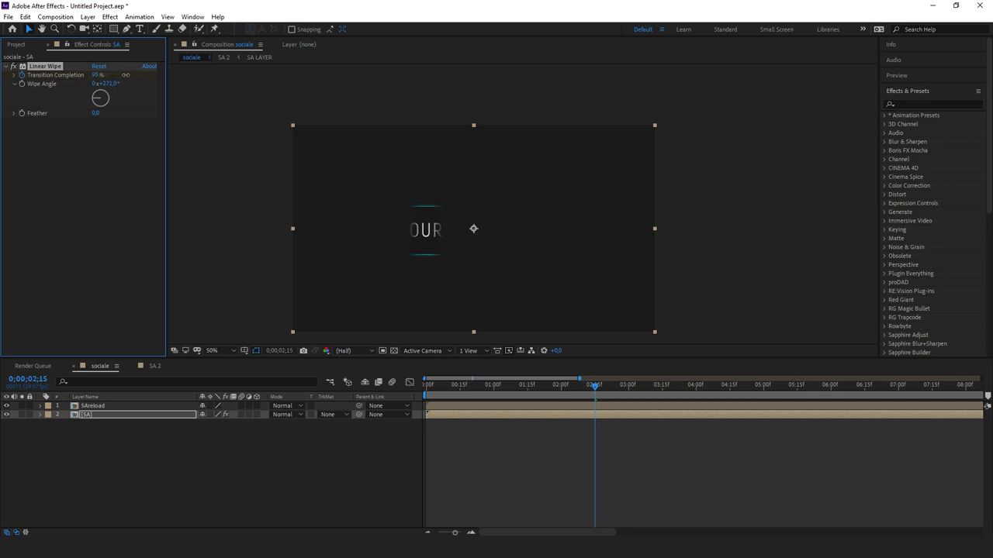
Scrub around the 2-second mark to preview the badge wiping away
click(598, 392)
key(space)
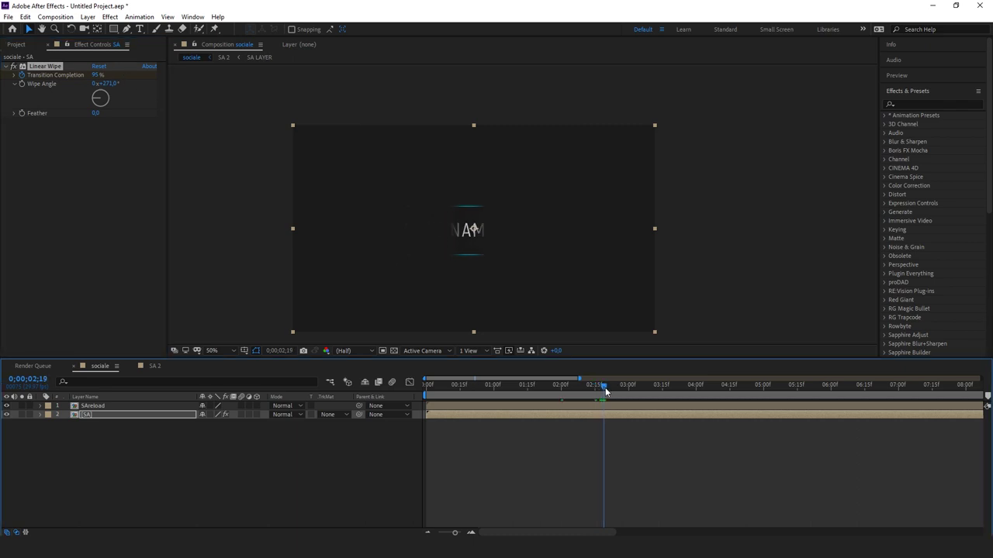
mouse_move(570, 385)
mouse_down()
mouse_move(593, 385)
mouse_move(560, 384)
mouse_up()
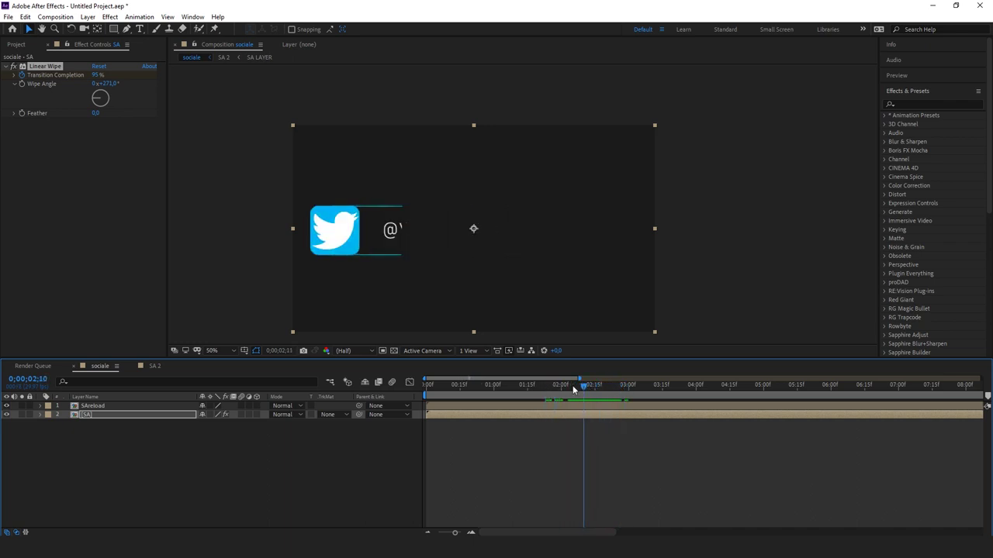
click(127, 439)
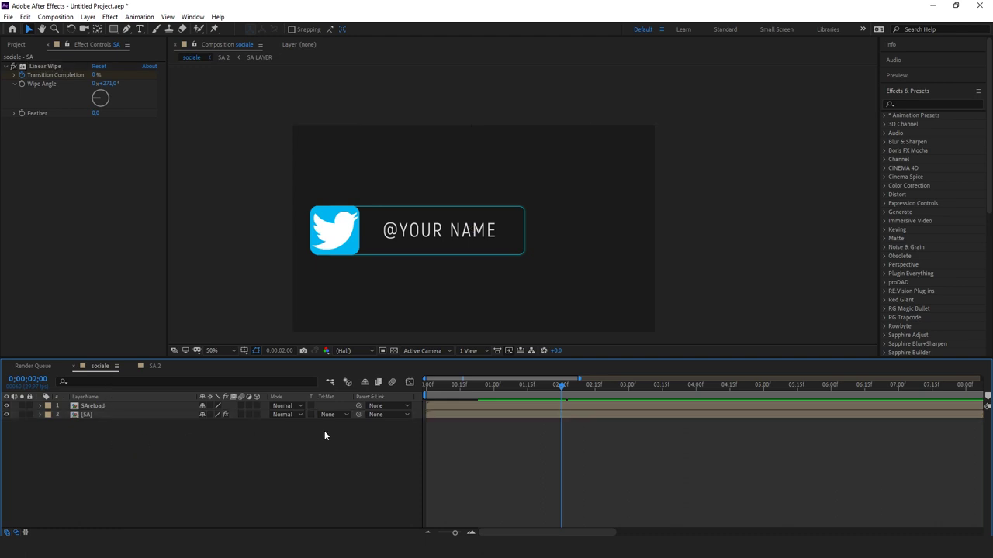
mouse_move(566, 384)
mouse_down()
mouse_move(631, 391)
mouse_move(518, 400)
mouse_up()
Add a black 1400×800 solid named 'particular' above the badge layers
right_click(103, 424)
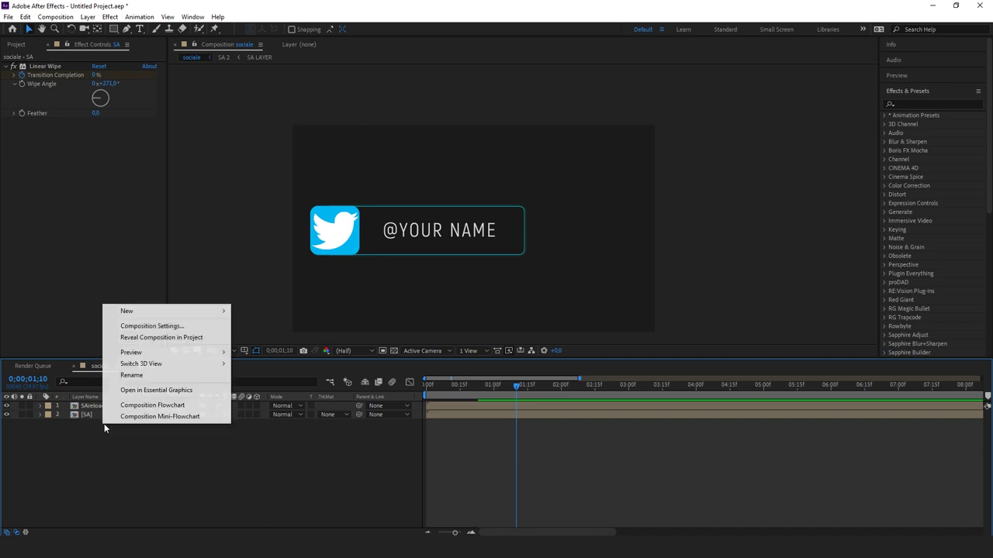
mouse_move(144, 313)
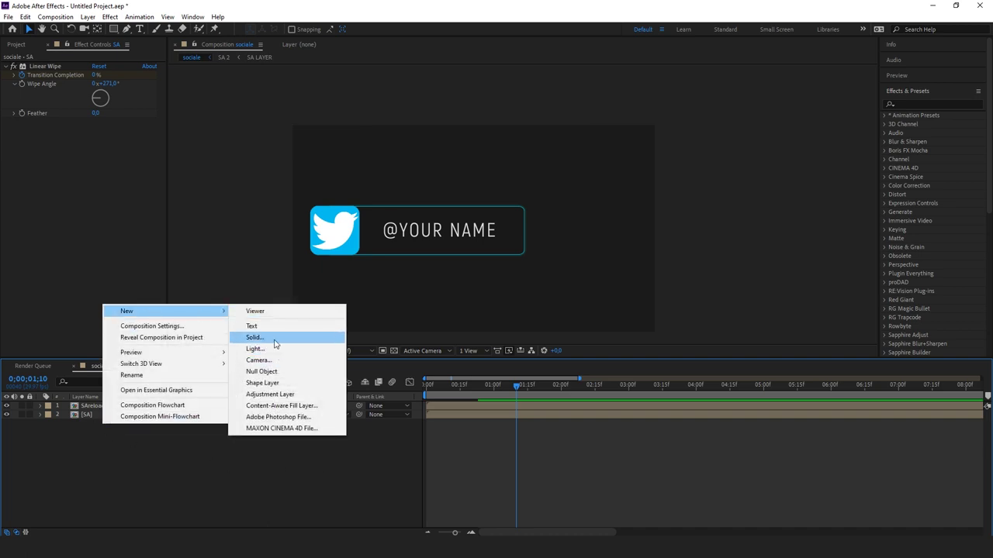
click(274, 338)
text(particular)
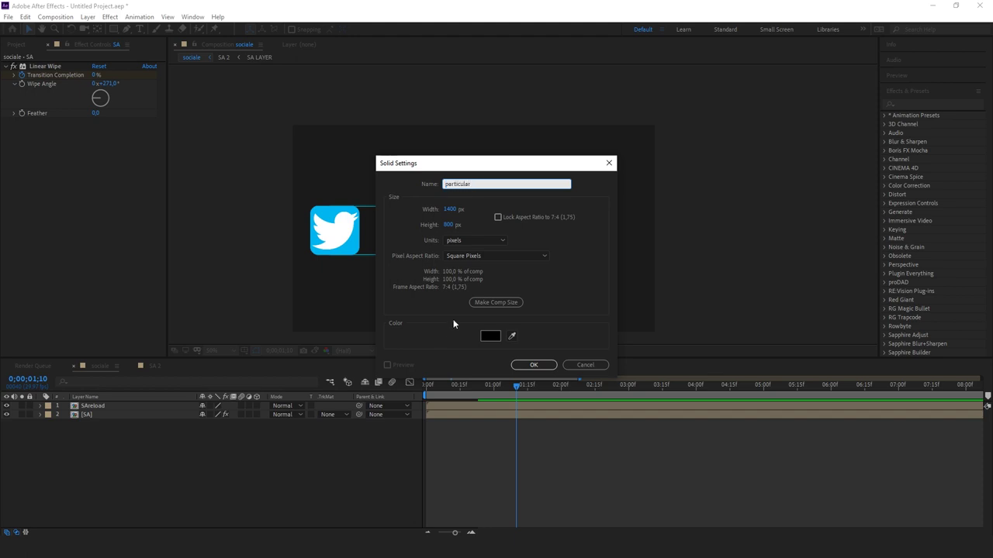
click(533, 365)
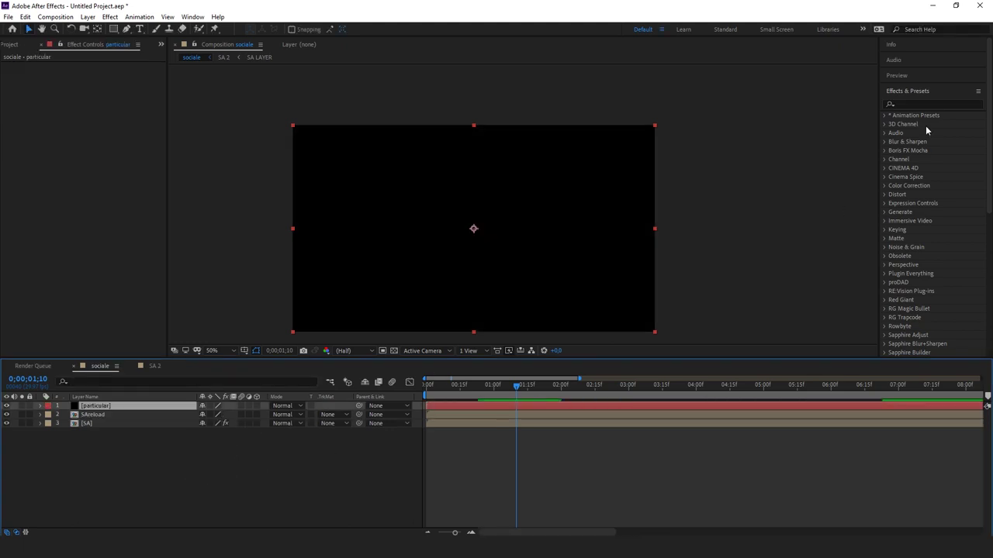
Apply Particular from the RG Trapcode group to the particular solid
click(921, 104)
scroll(931, 170, down, 1)
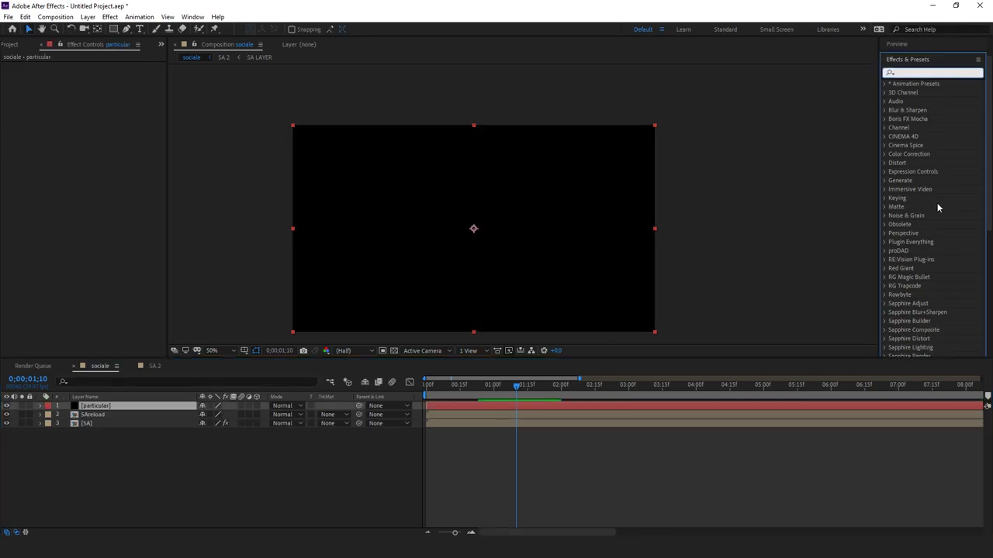
scroll(937, 205, down, 2)
scroll(896, 303, down, 2)
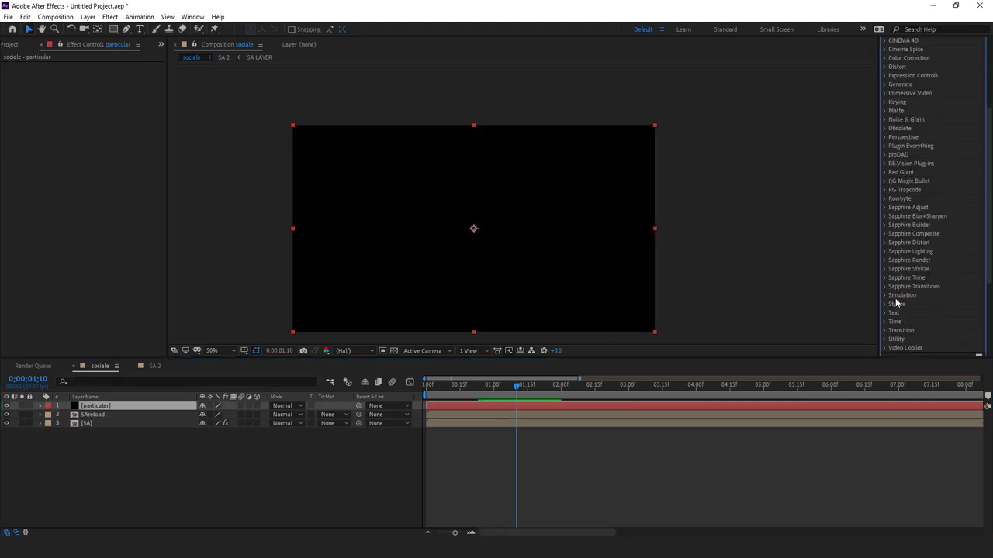
scroll(899, 288, up, 1)
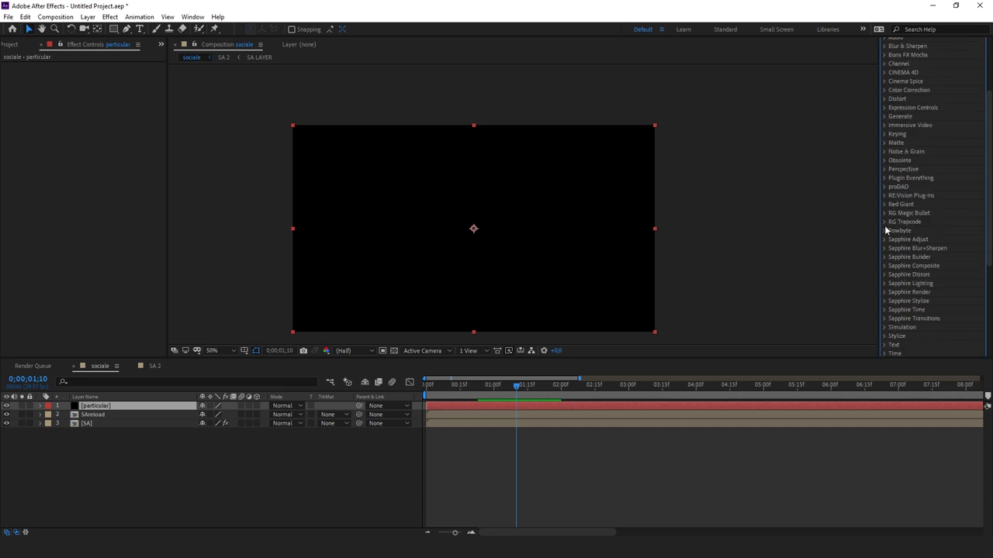
click(883, 223)
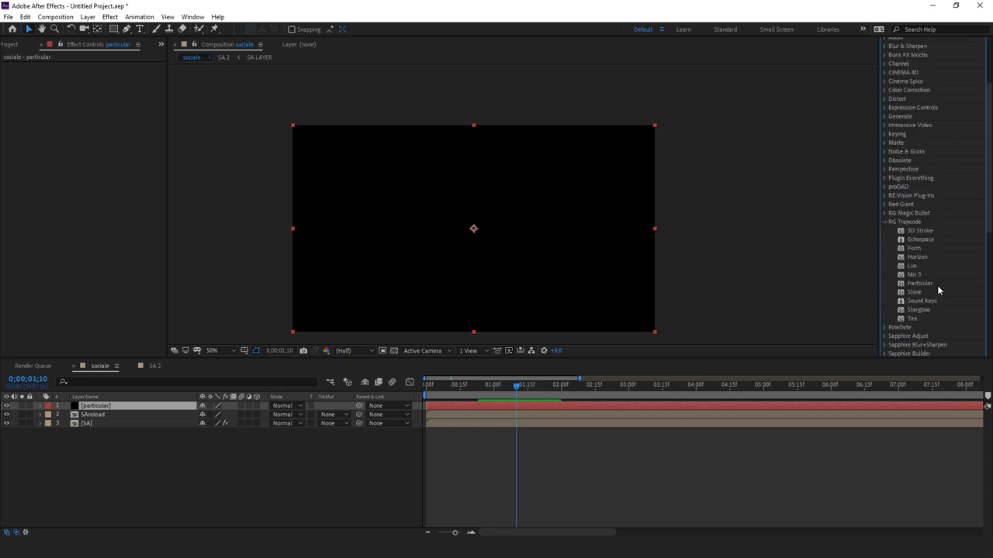
drag(930, 284, 87, 410)
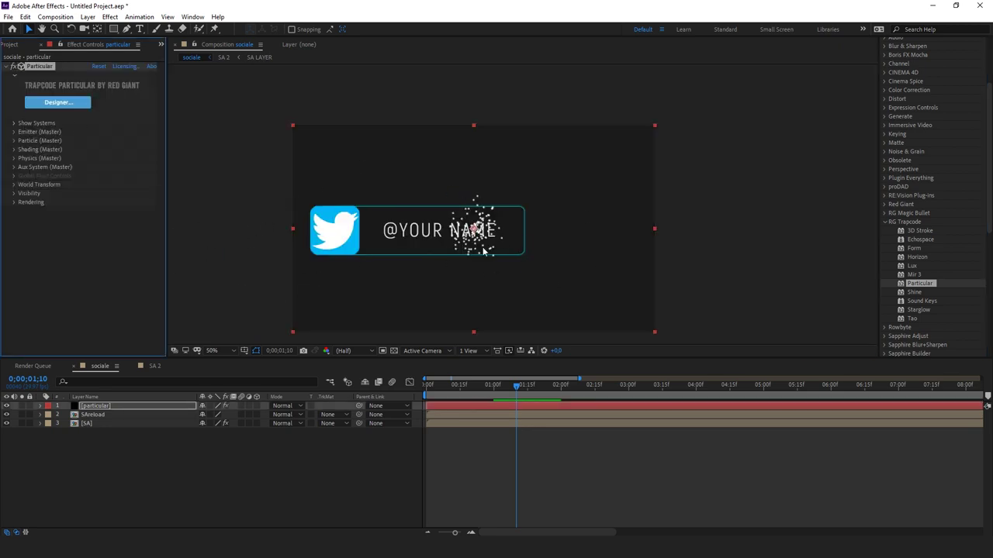
Expand Particular's Emitter (Master) settings and check the Emitter Type list
click(13, 131)
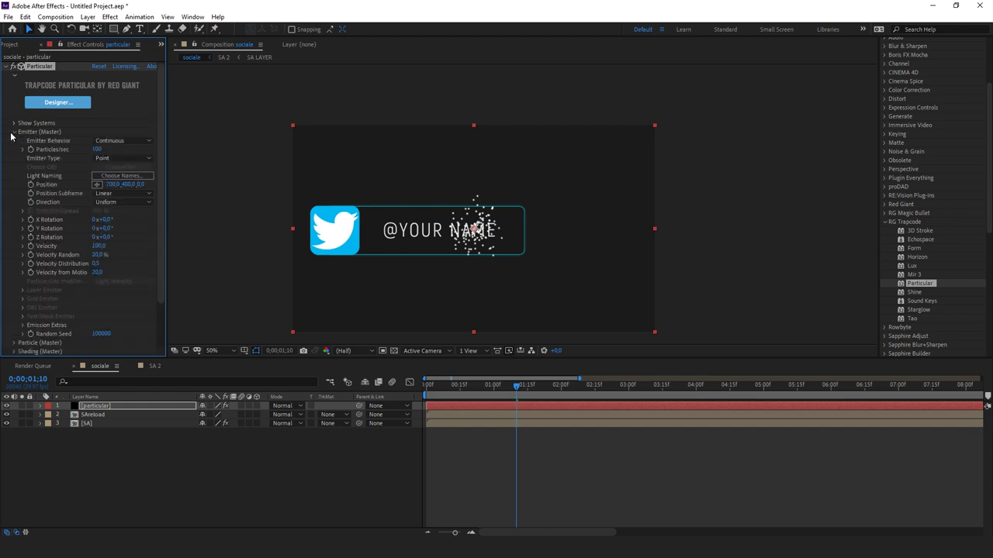
click(132, 158)
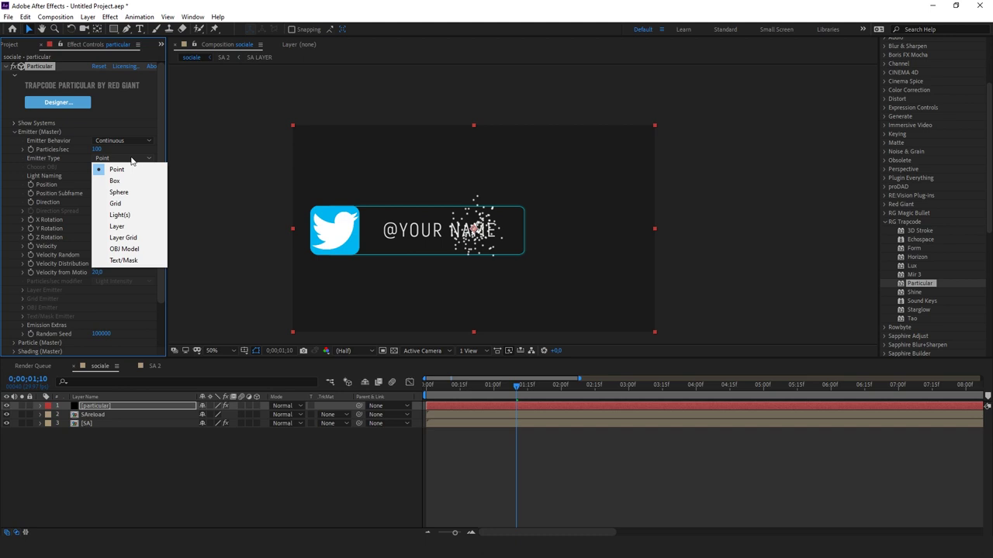
key(Escape)
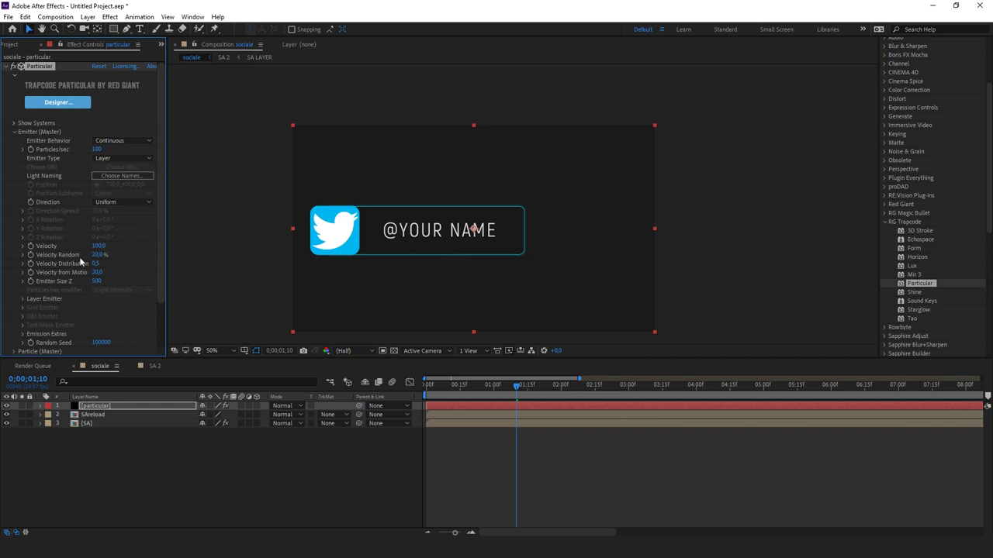
Pick SAreload as the Layer Emitter source and dismiss the 'layer must be 3D' warning
click(22, 299)
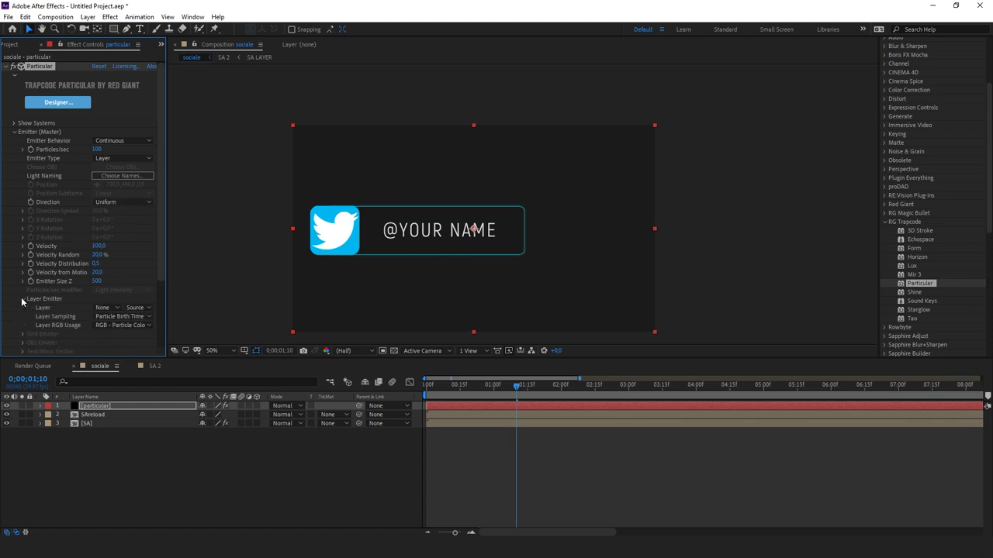
click(105, 308)
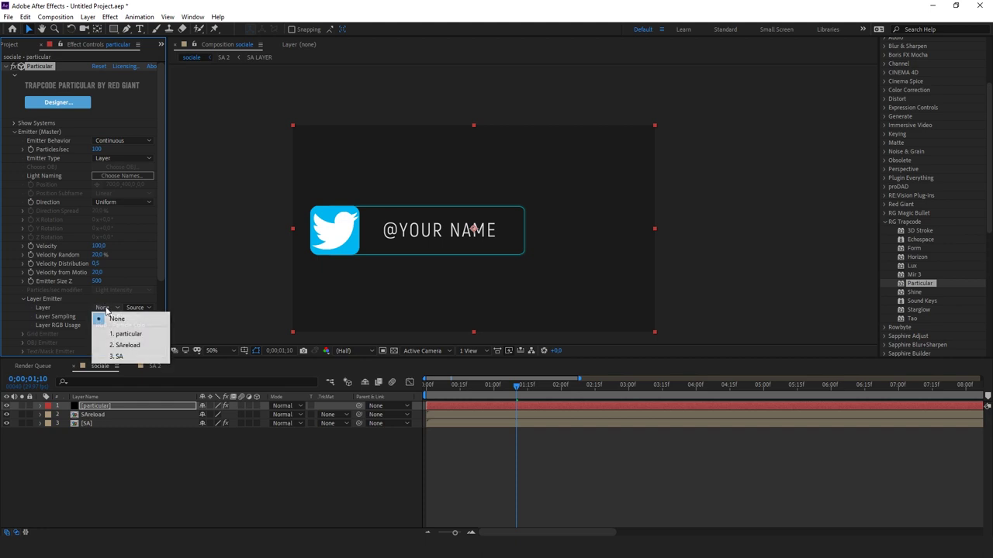
click(128, 345)
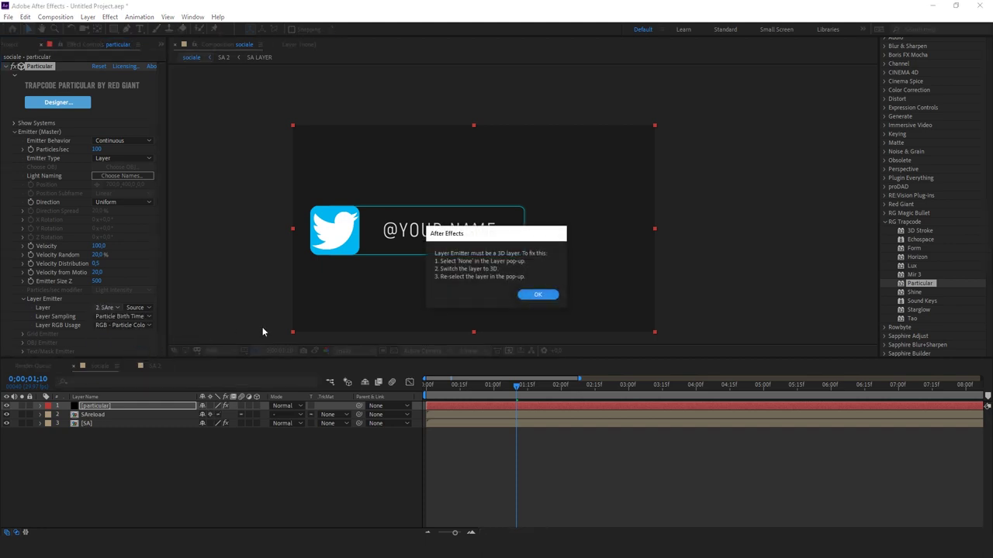
click(538, 295)
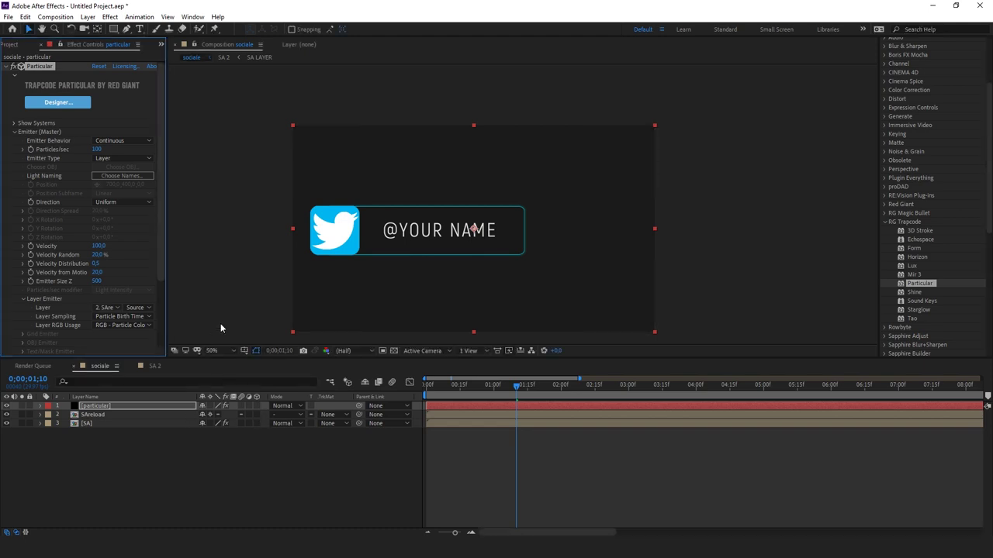
click(209, 414)
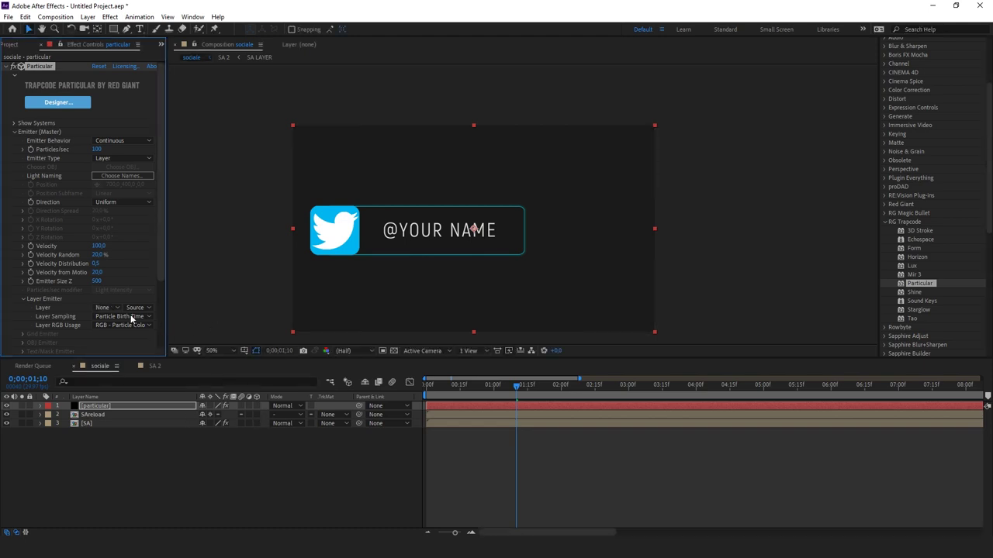
Make SAreload a 3D layer and set it as Particular's Layer Emitter
click(257, 414)
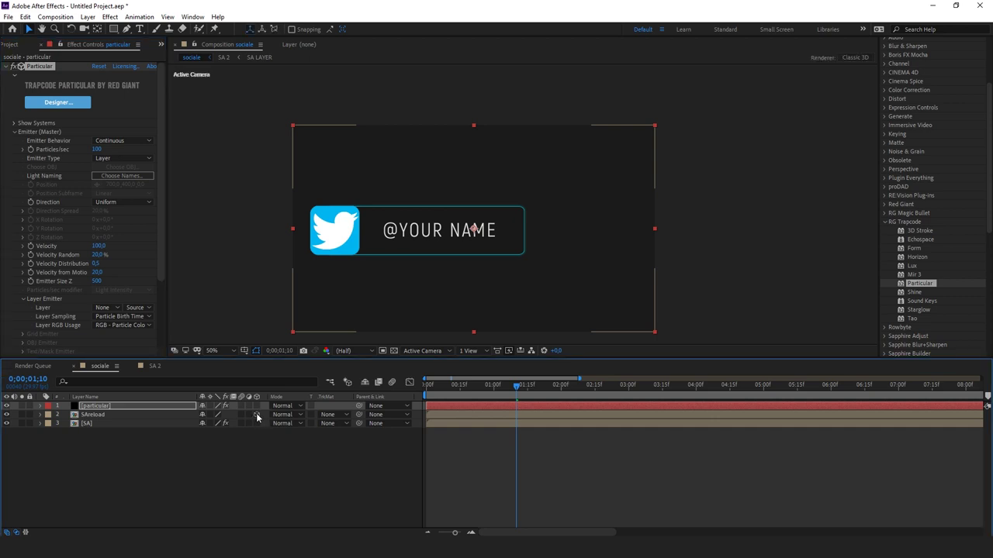
click(105, 308)
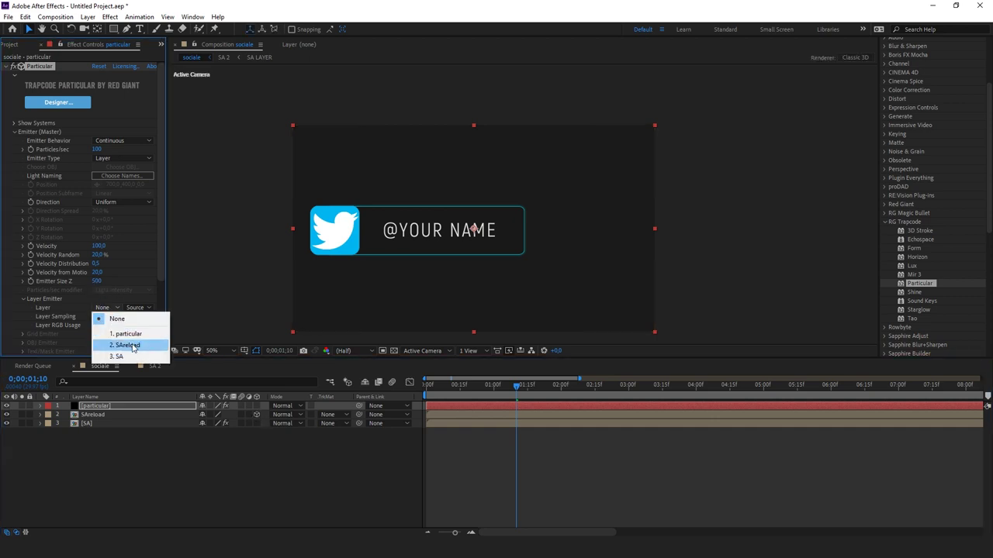
click(132, 346)
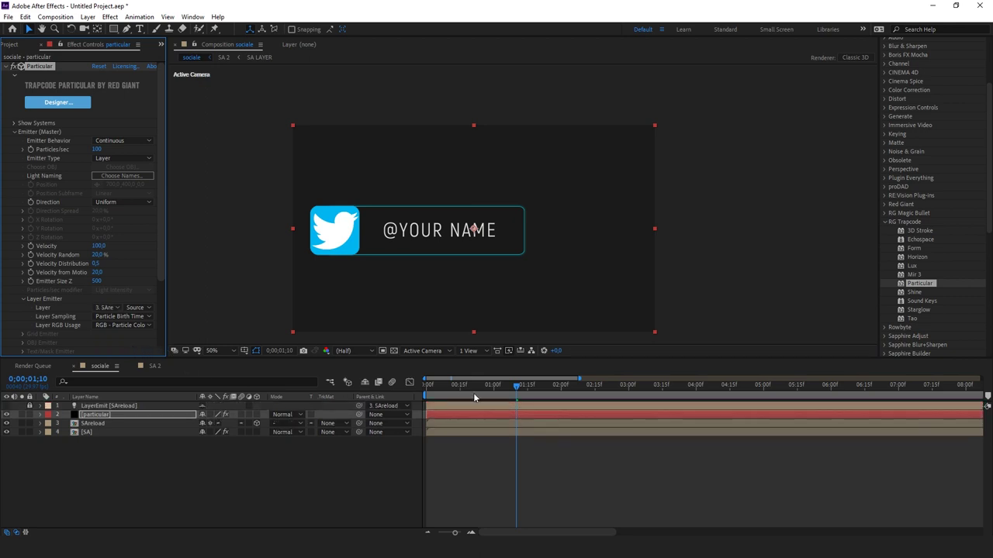
Scrub from about 1:04 to 2:29 to preview the particle emission
drag(517, 386, 502, 386)
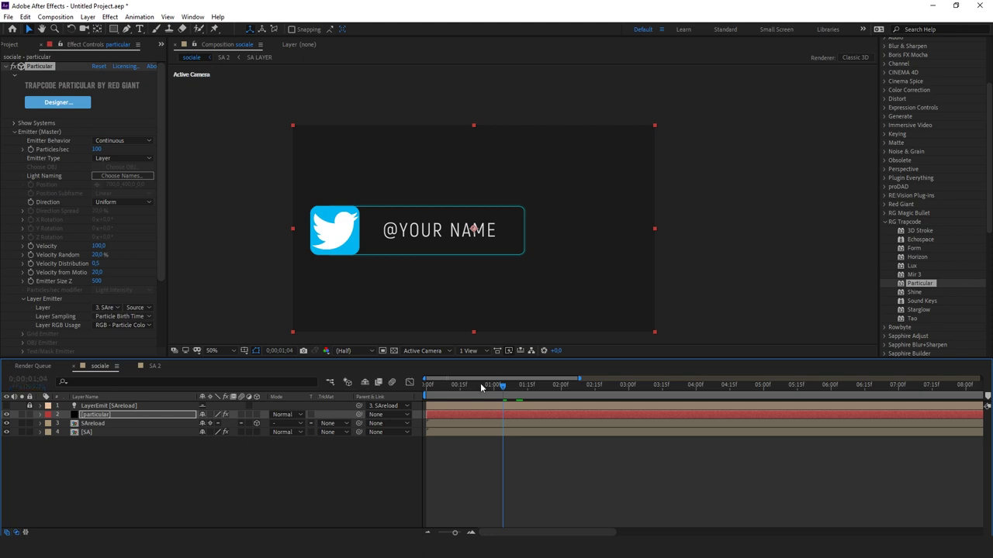
drag(504, 390, 542, 392)
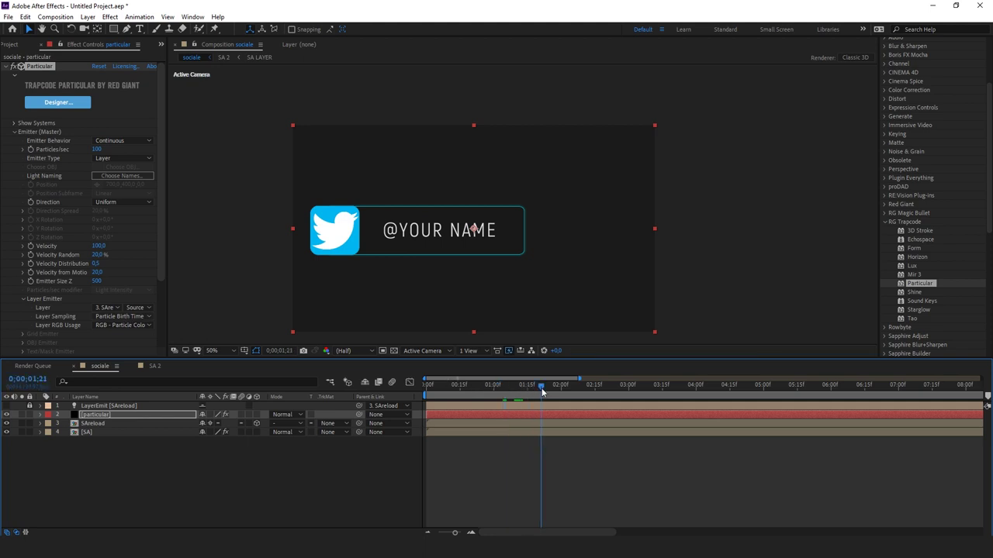
click(547, 386)
mouse_move(586, 392)
mouse_down()
mouse_move(639, 397)
mouse_move(596, 390)
mouse_up()
click(626, 396)
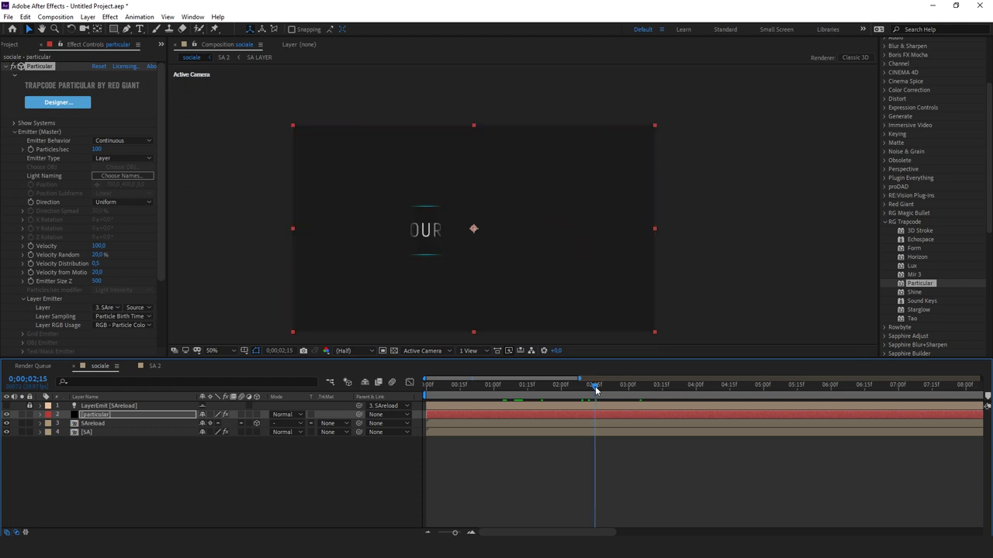
Set Particular's Particles/sec to 300000
click(94, 149)
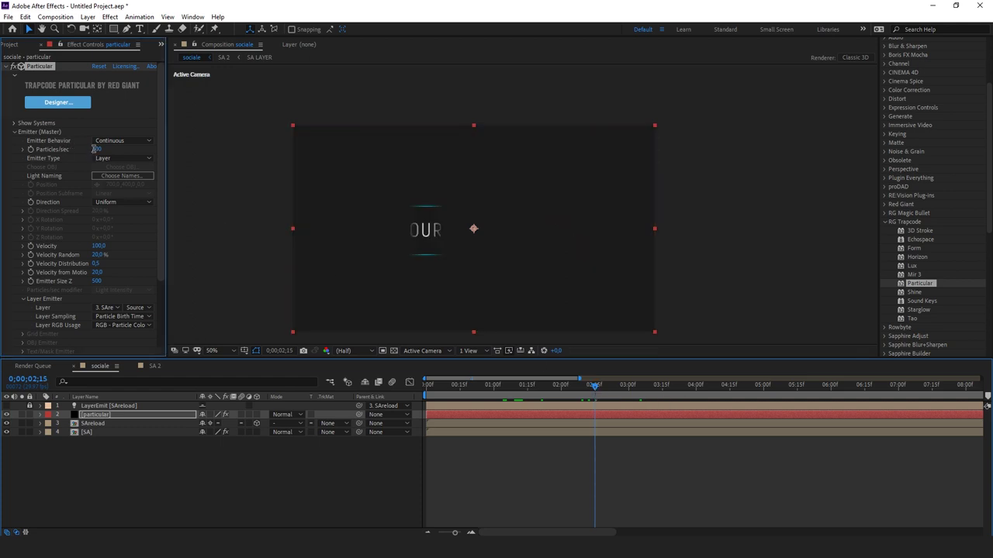
click(95, 149)
text(50000)
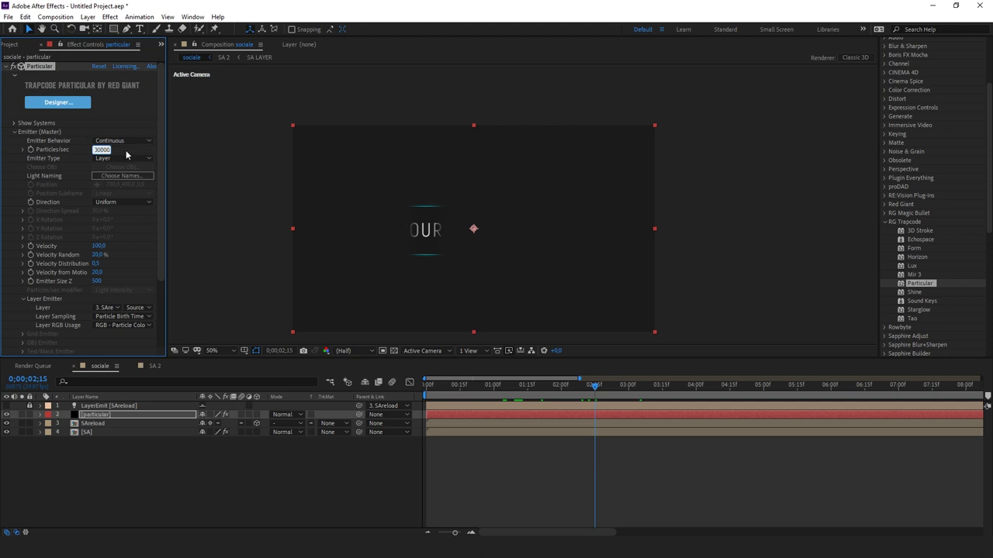
key(Return)
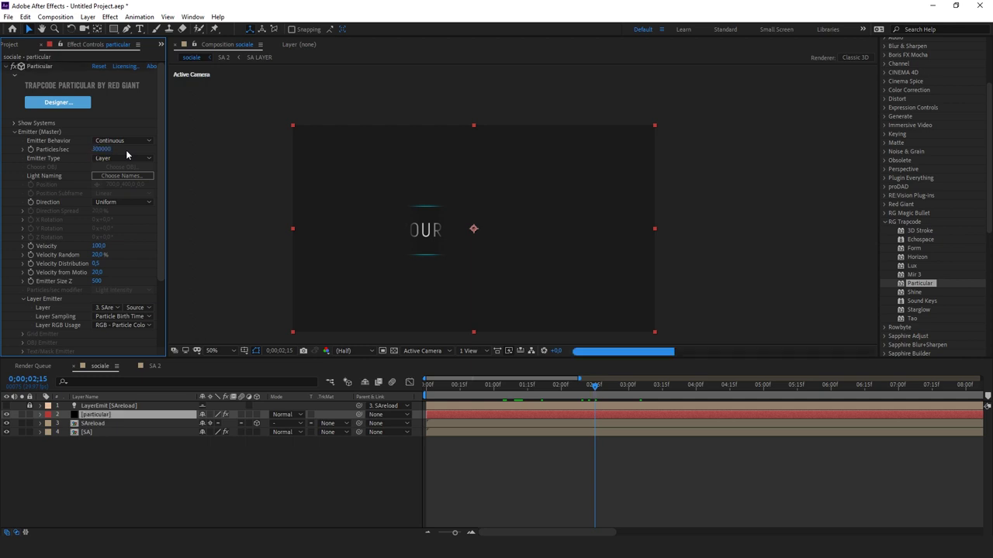
Scrub back to 2:03 to preview the banner dissolving into particles
mouse_move(593, 385)
mouse_down()
mouse_move(564, 386)
mouse_move(580, 388)
mouse_up()
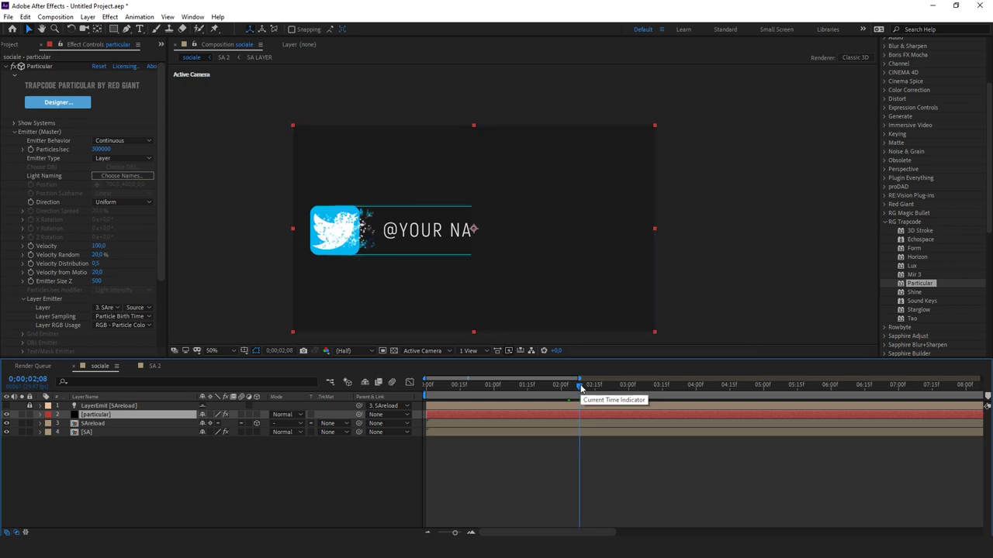
mouse_move(580, 388)
mouse_down()
mouse_move(617, 393)
mouse_move(573, 391)
mouse_up()
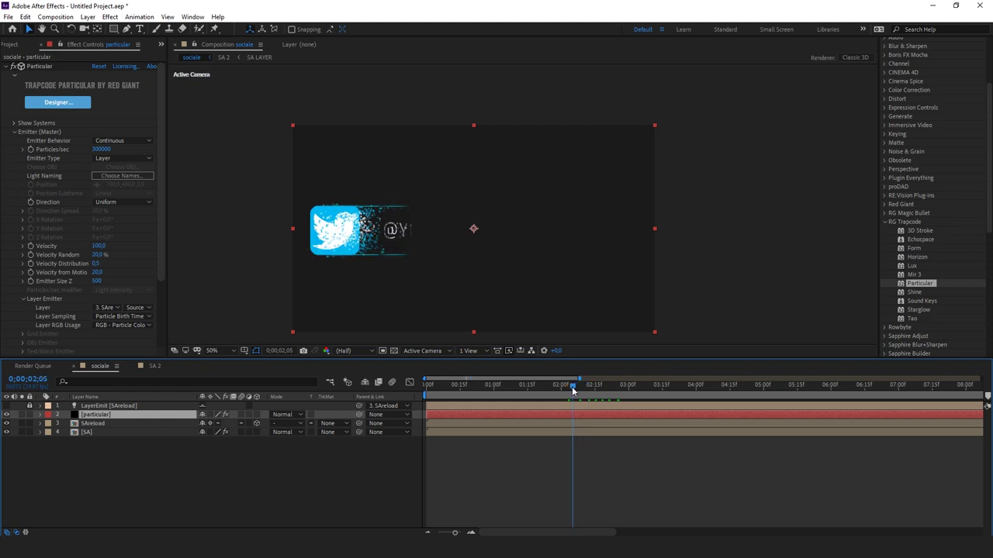
click(152, 366)
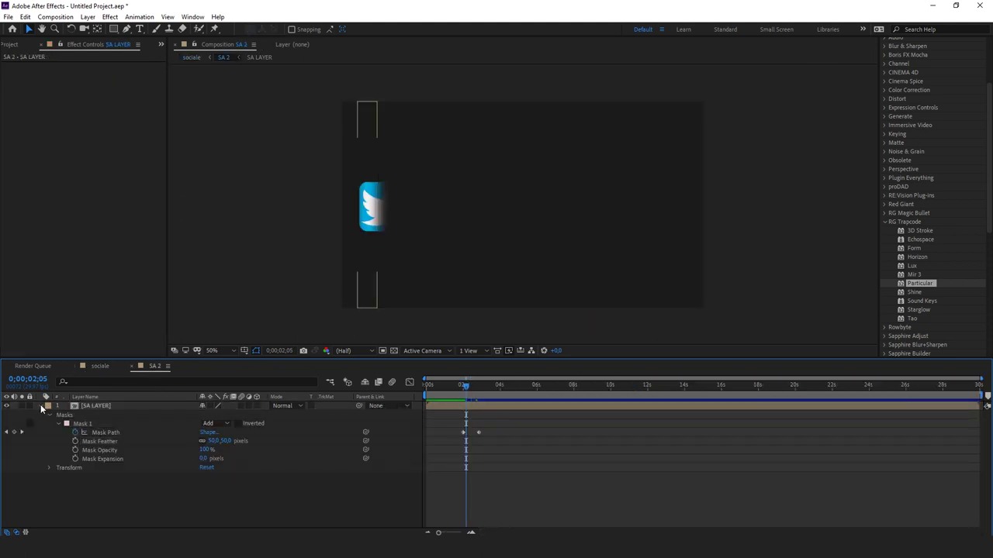
Select Mask 1 on SA LAYER and move its second Mask Path keyframe earlier to 0;00;01;21
click(83, 424)
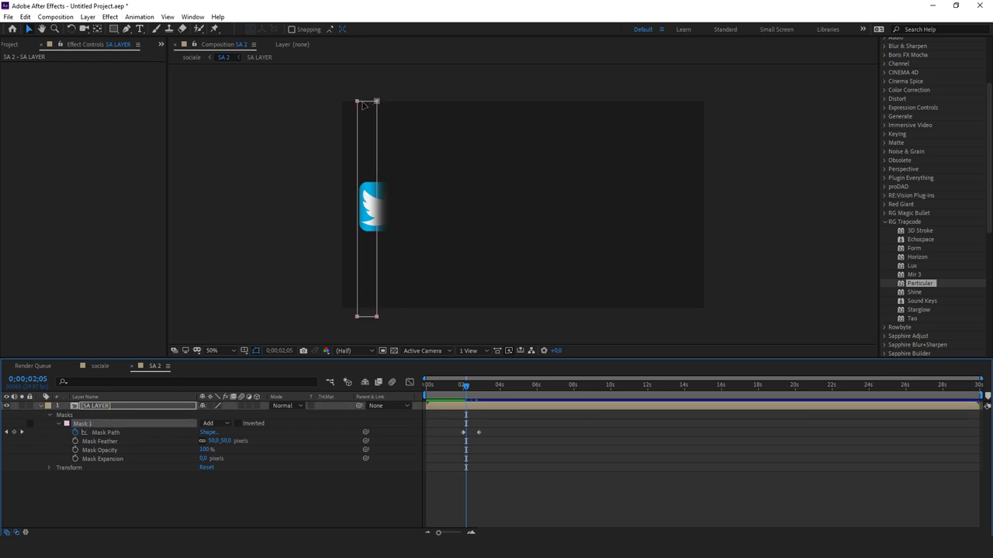
click(464, 433)
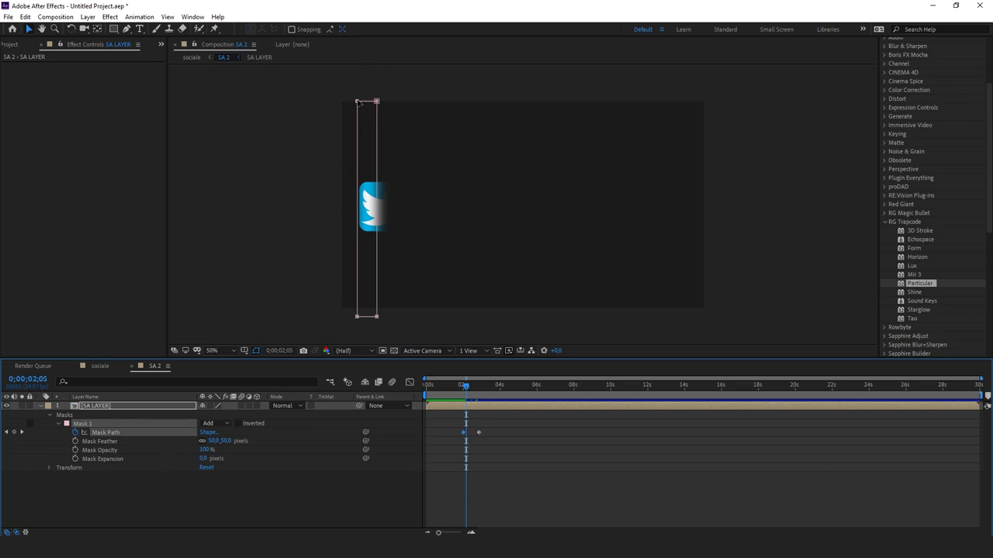
drag(466, 385, 480, 387)
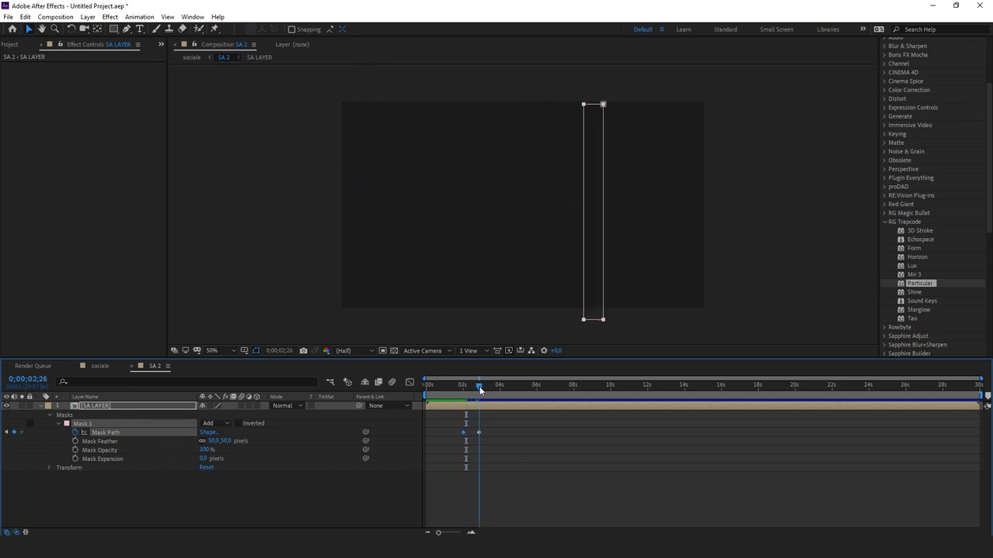
drag(478, 434, 474, 437)
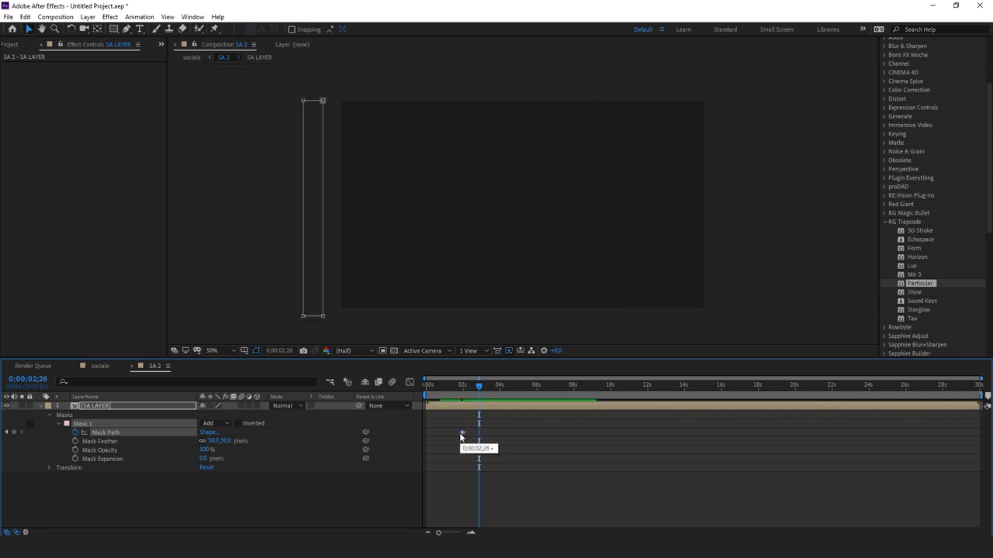
drag(478, 436, 463, 436)
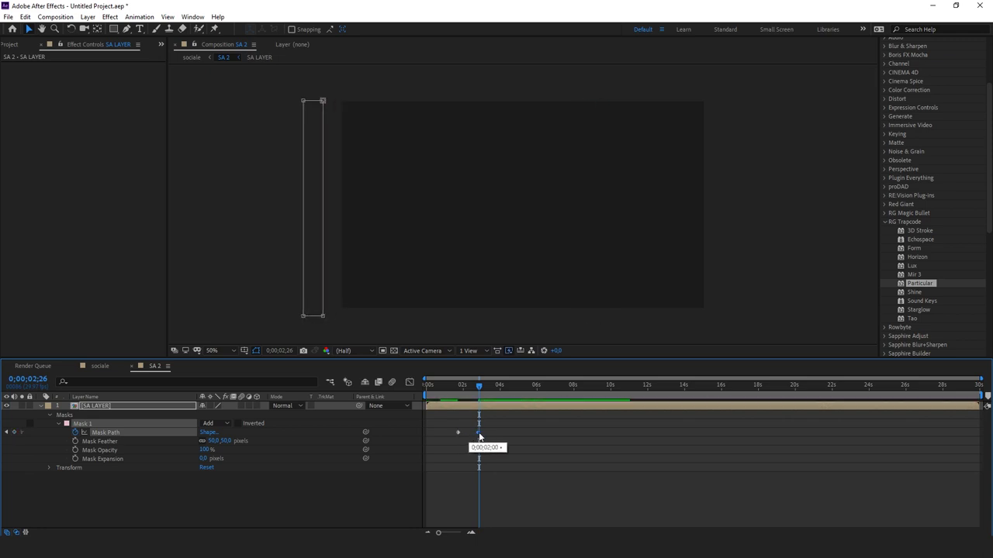
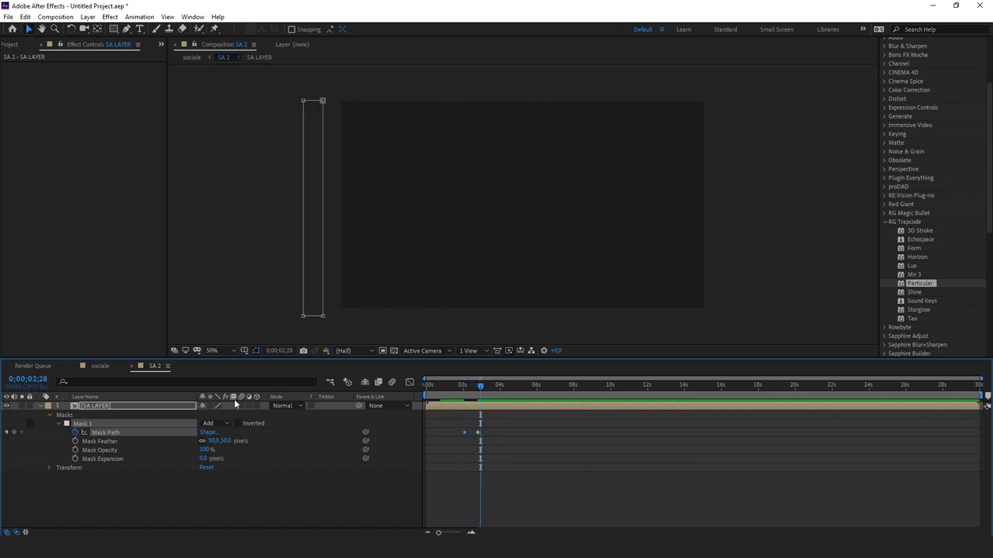
Switch to the sociale composition and move the playhead back to about 2 seconds
click(102, 365)
drag(599, 393, 556, 392)
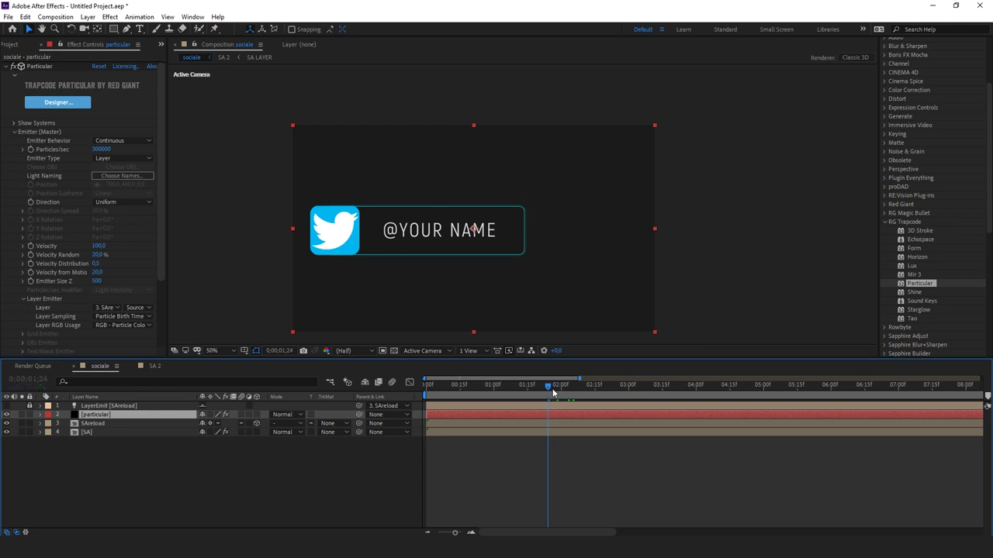
drag(556, 392, 590, 389)
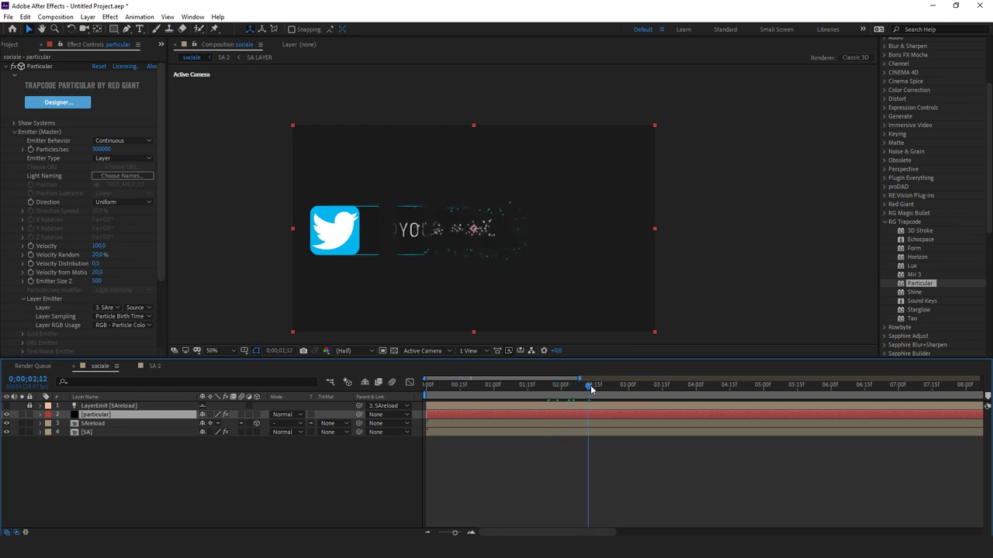
click(524, 421)
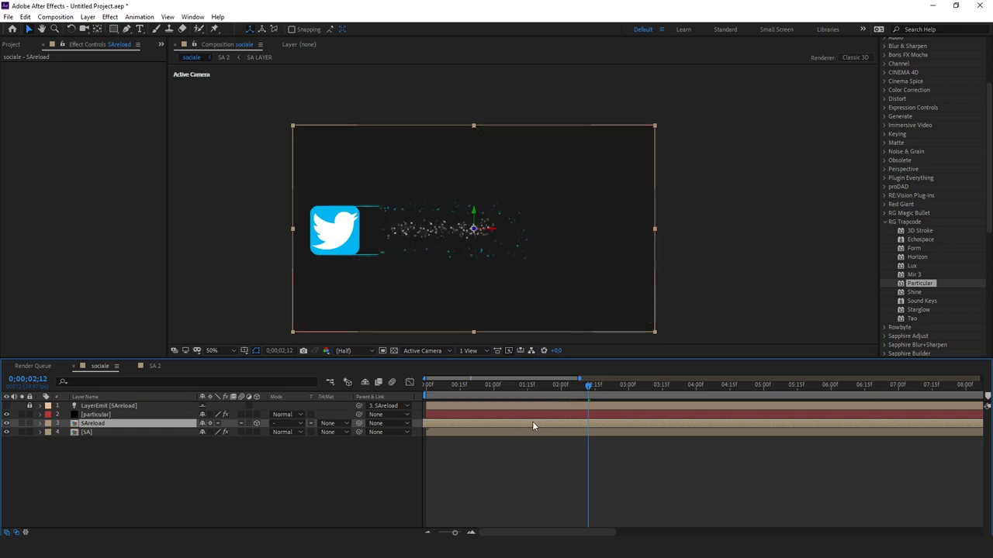
mouse_move(588, 387)
mouse_down()
mouse_move(604, 389)
mouse_move(556, 390)
mouse_up()
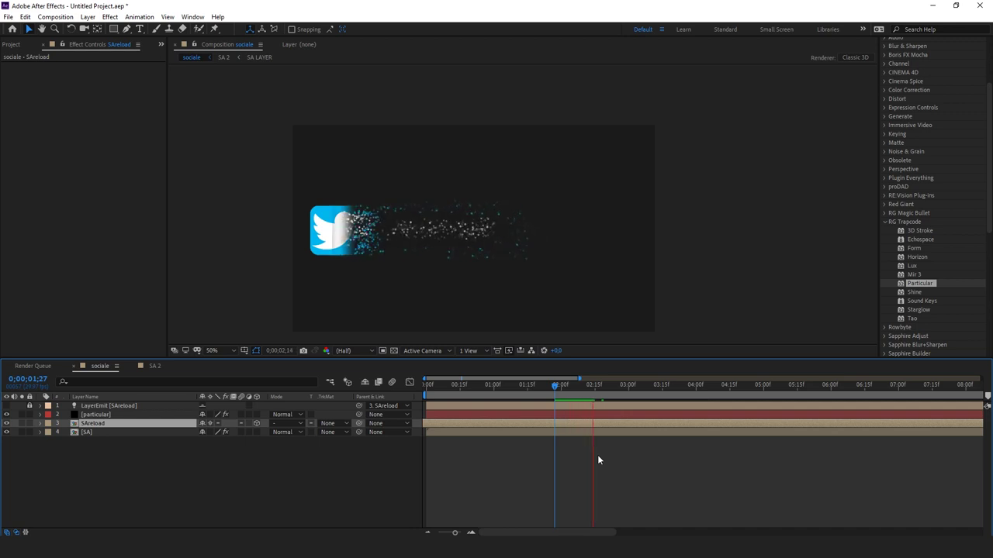
key(space)
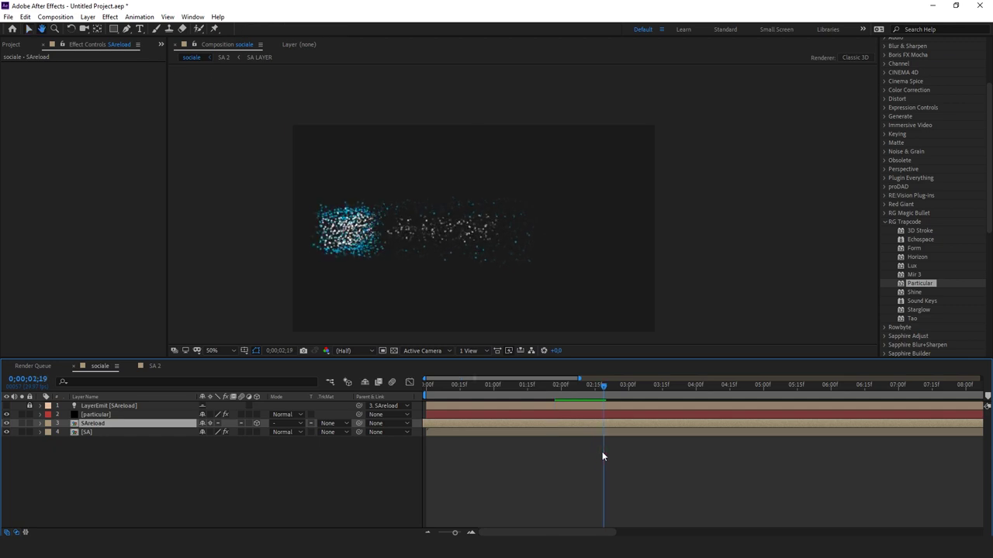
click(560, 386)
key(space)
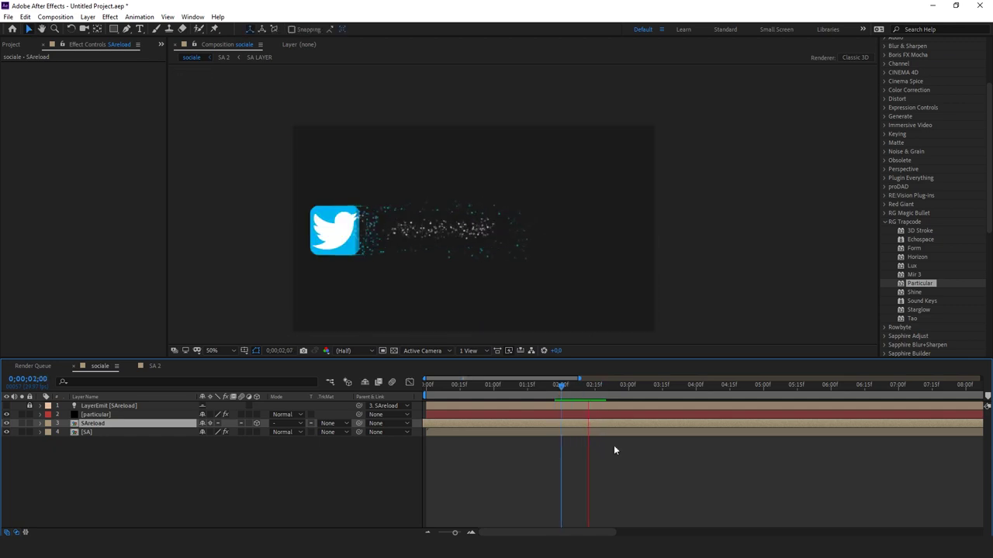
key(space)
drag(610, 386, 558, 384)
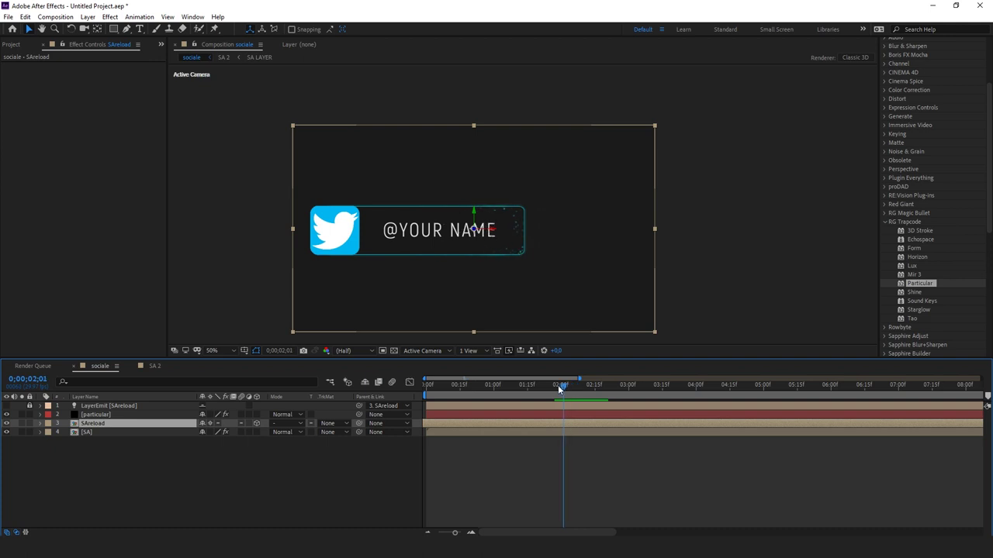
key(Page_Up)
key(Page_Up)
key(Page_Up)
key(Page_Up)
key(Page_Up)
key(Page_Up)
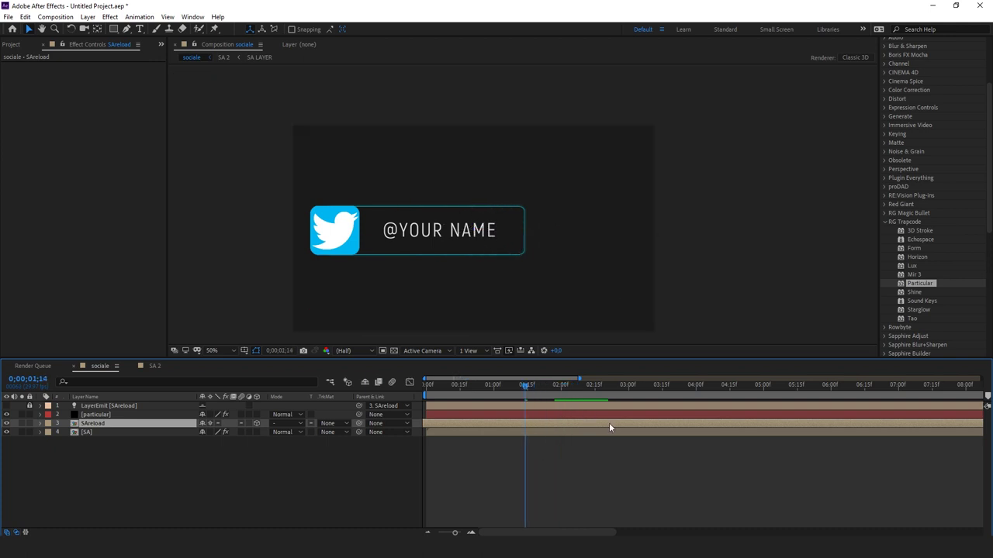
key(space)
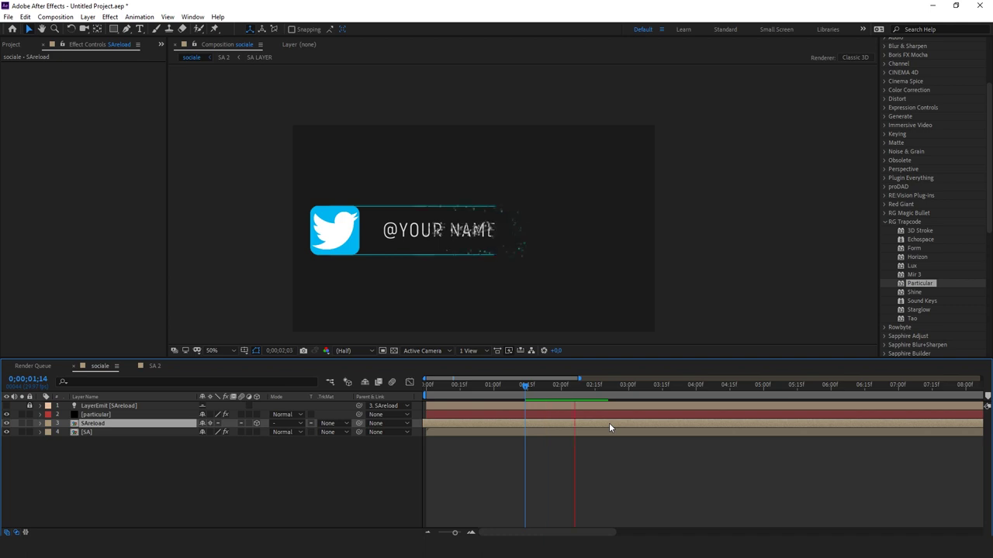
key(space)
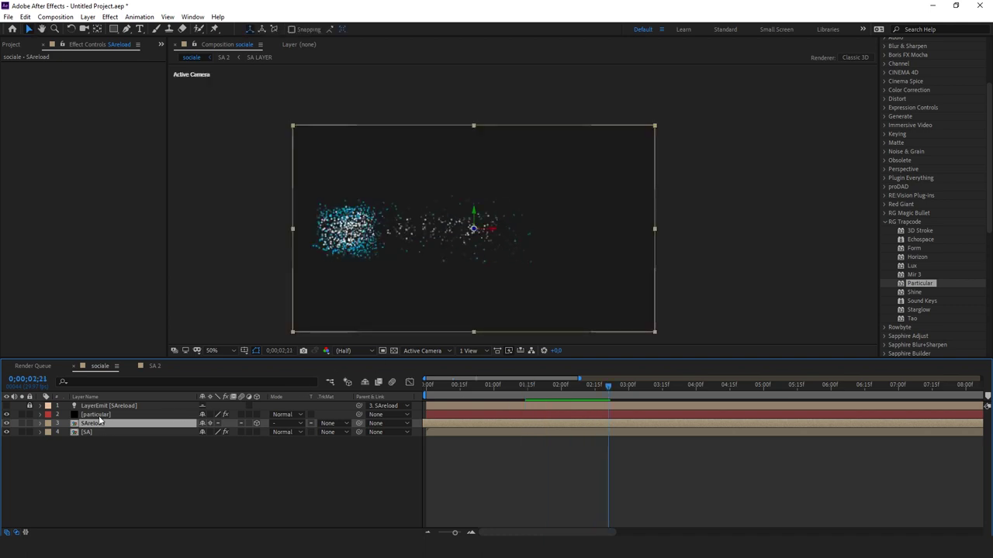
click(96, 414)
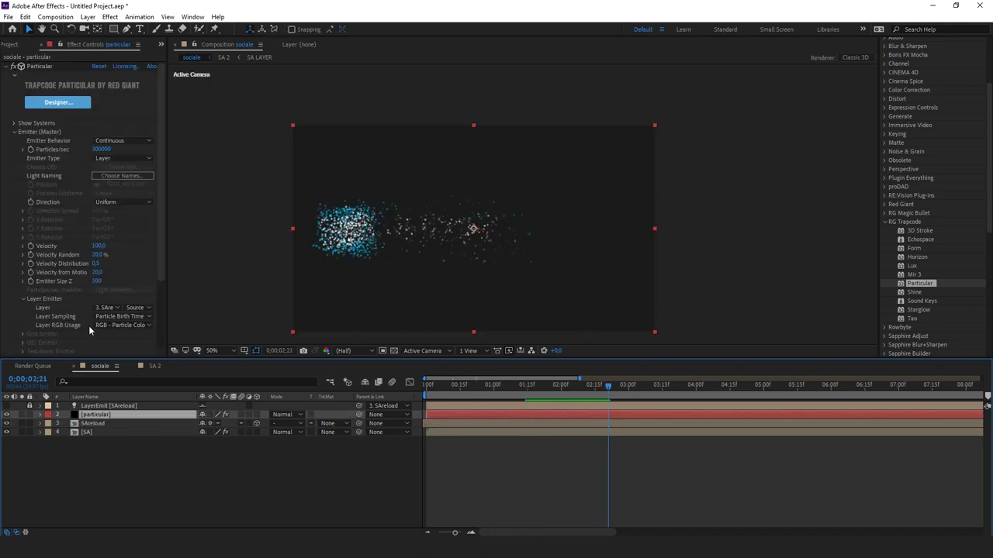
Collapse the emitter groups and set the Particle Size to 2,5
click(23, 299)
click(13, 132)
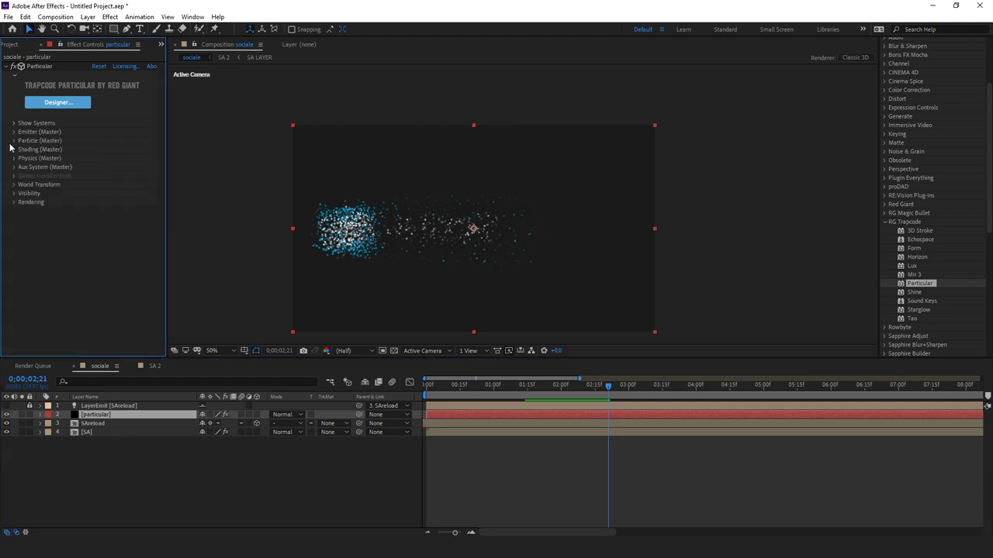
click(13, 141)
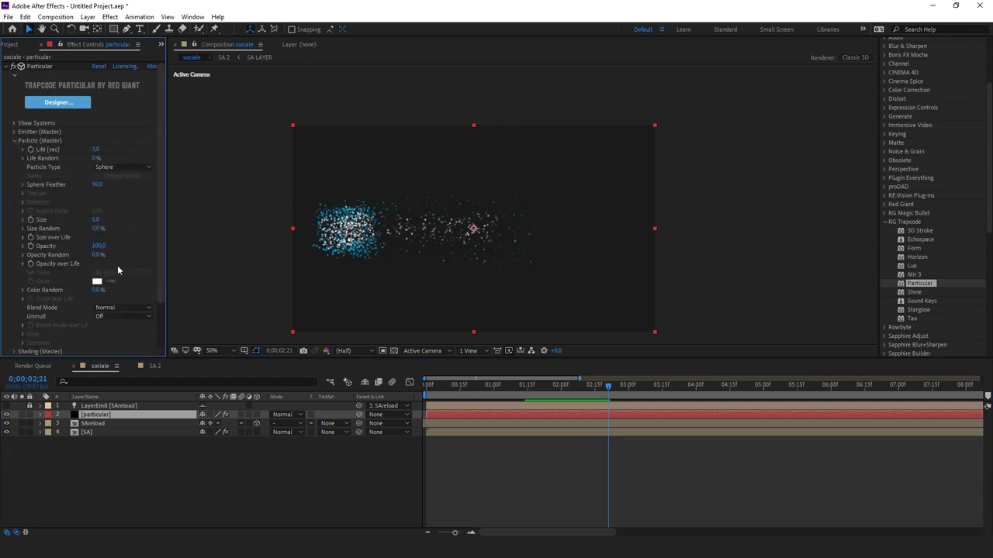
click(96, 221)
text(2,5)
key(Return)
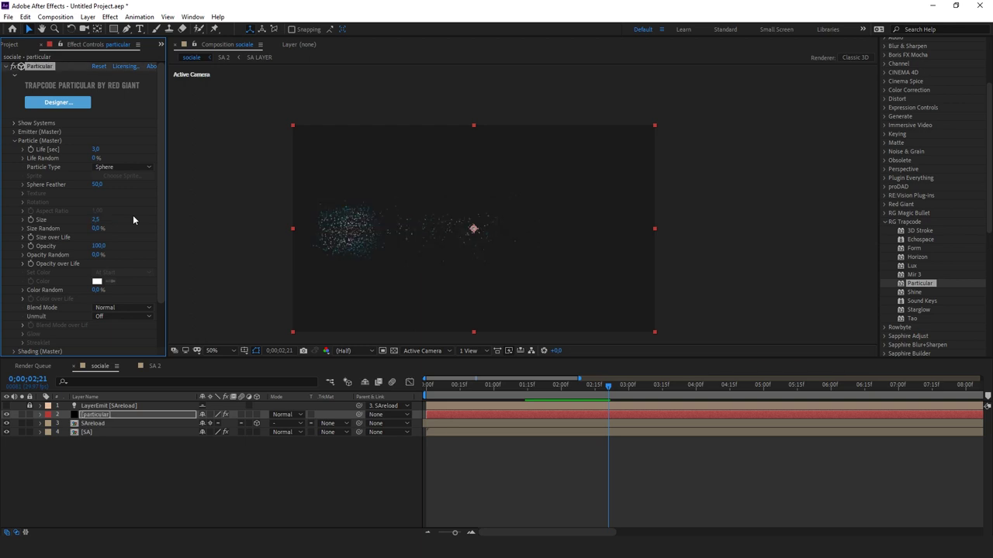
Set Physics Gravity to -180 and Air wind X/Y/Z to 14, 26 and 37
click(13, 141)
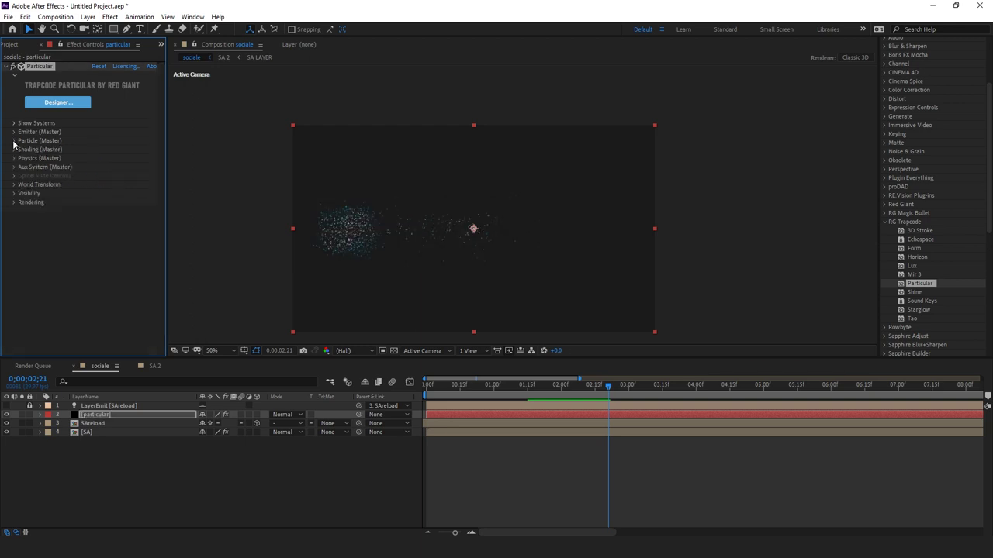
click(13, 159)
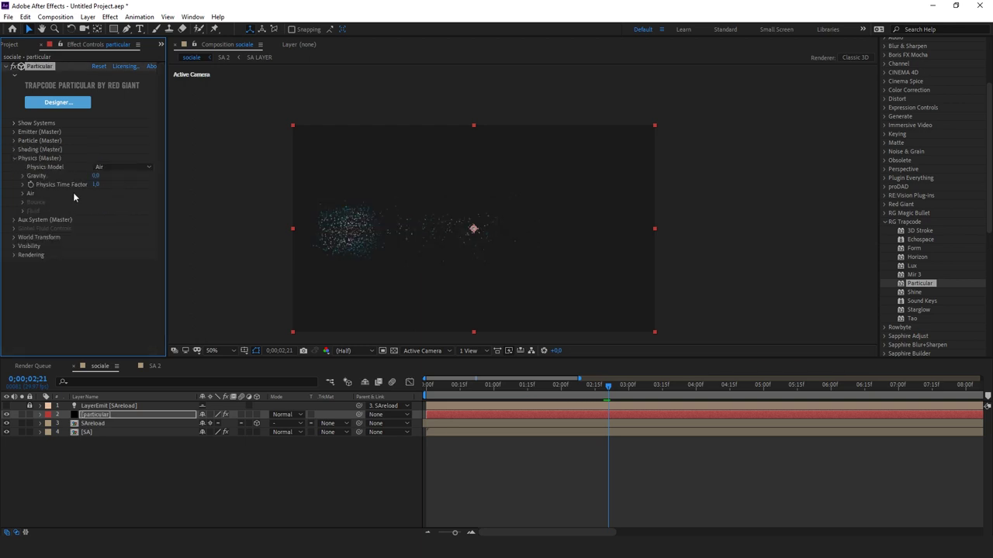
drag(92, 177, 93, 177)
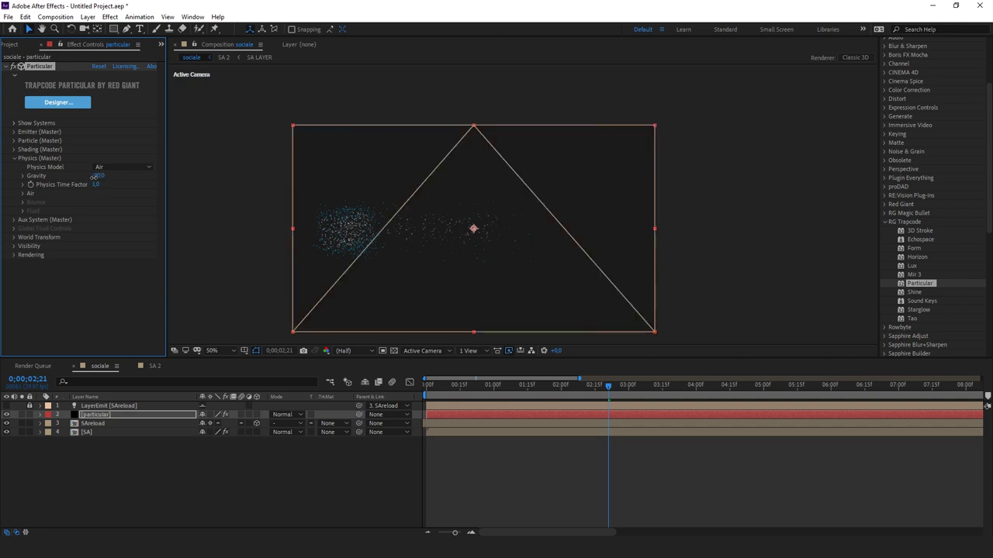
drag(92, 177, 91, 180)
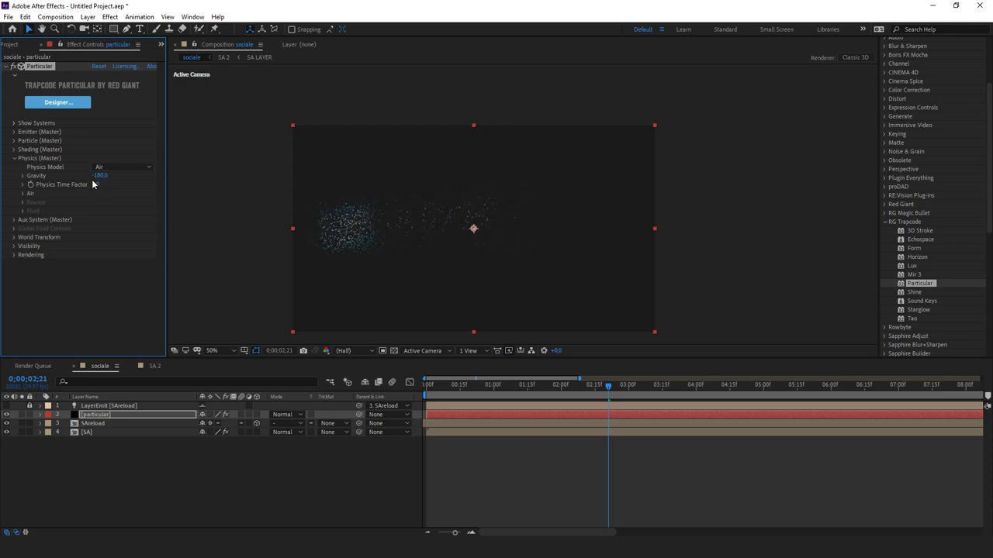
click(14, 160)
click(13, 160)
click(22, 194)
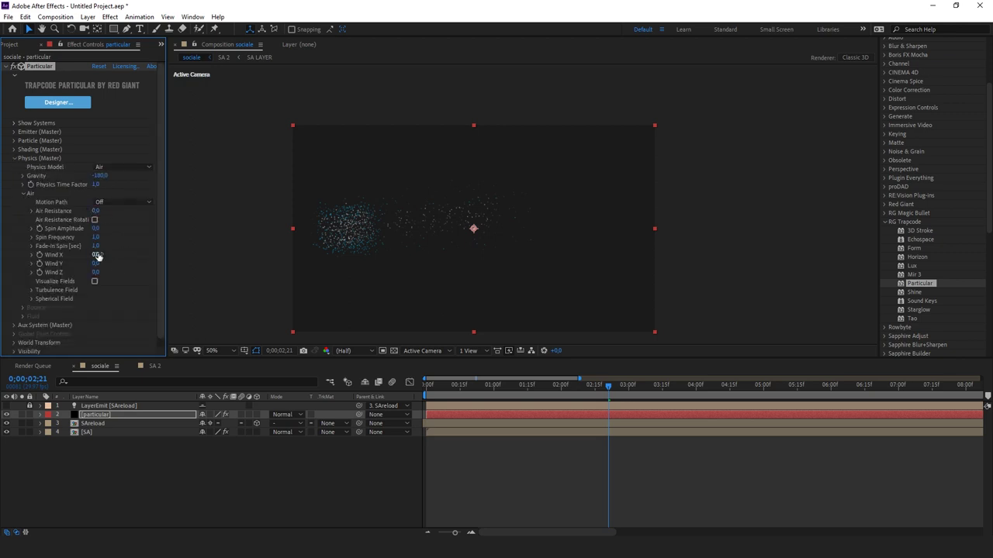
drag(105, 254, 116, 276)
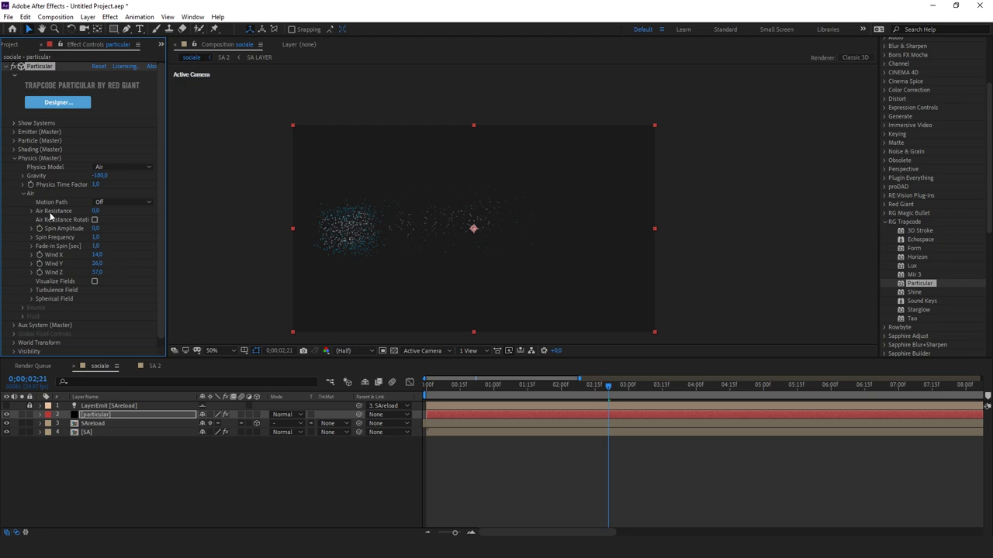
click(23, 194)
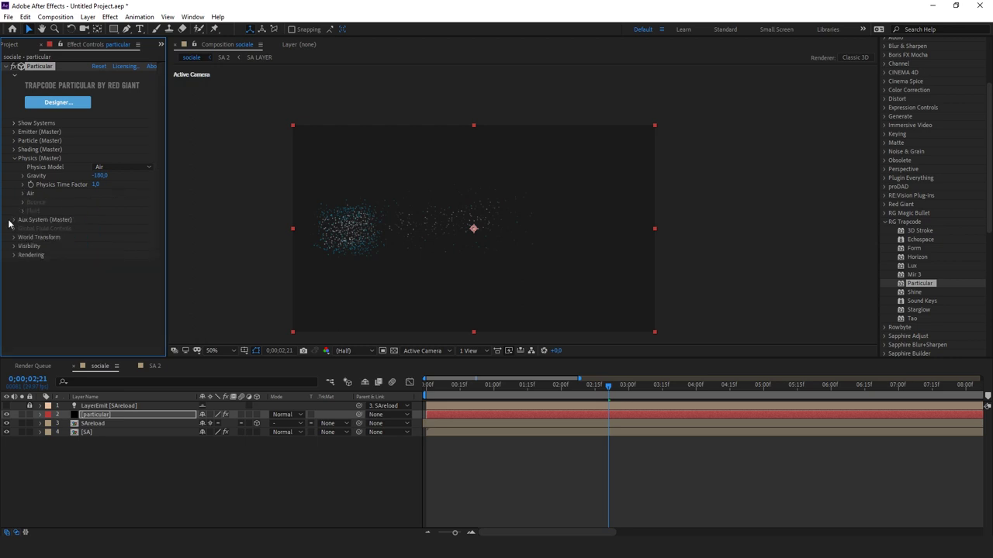
Collapse the Auxiliary System and Physics groups in Particular
click(14, 220)
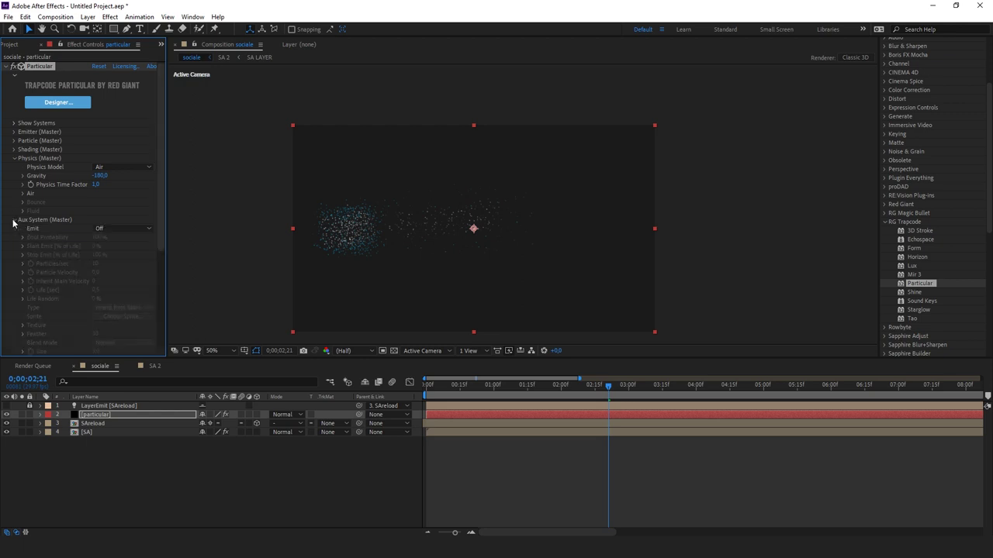
scroll(13, 157, down, 3)
click(14, 106)
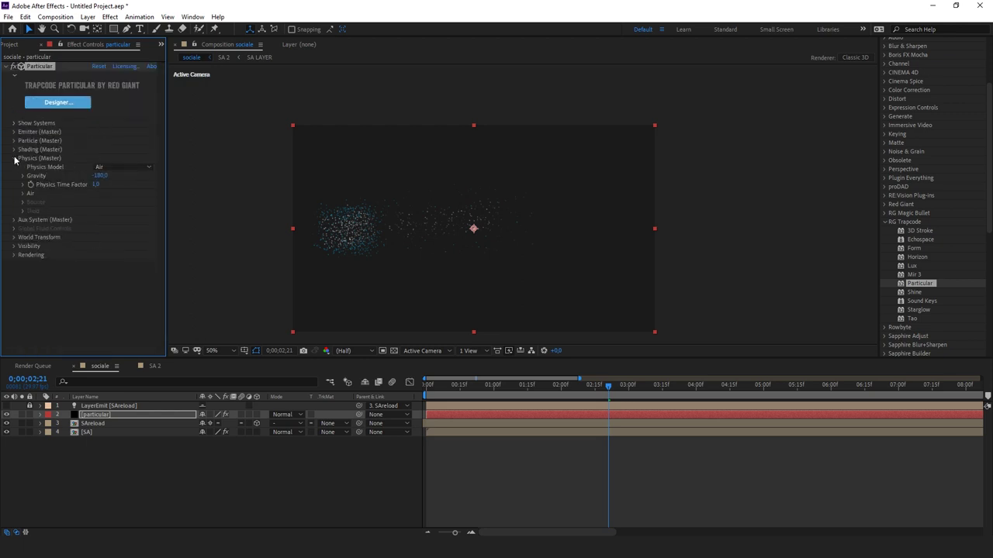
click(14, 159)
Turn on Particular motion blur with a 140 shutter angle, then return to 2;13
click(13, 203)
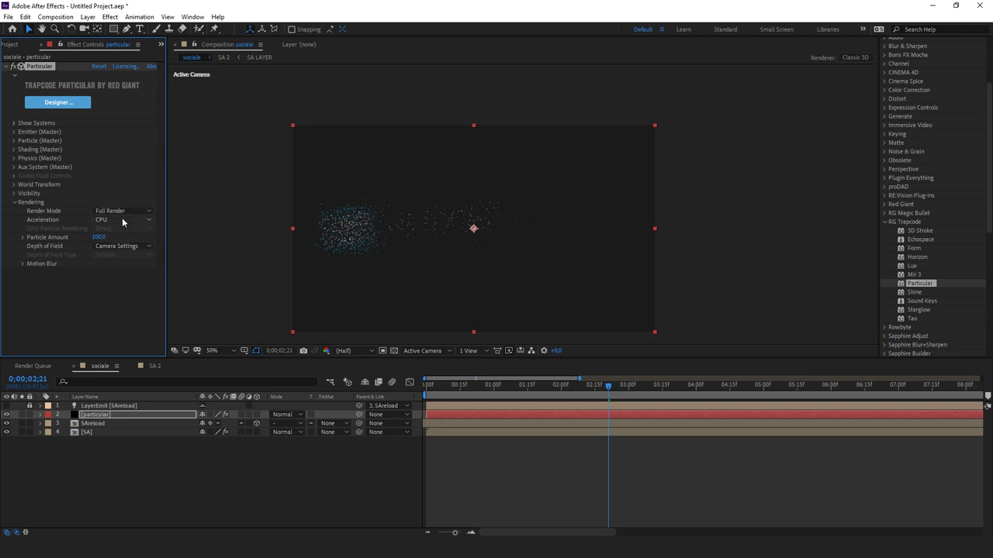
click(23, 264)
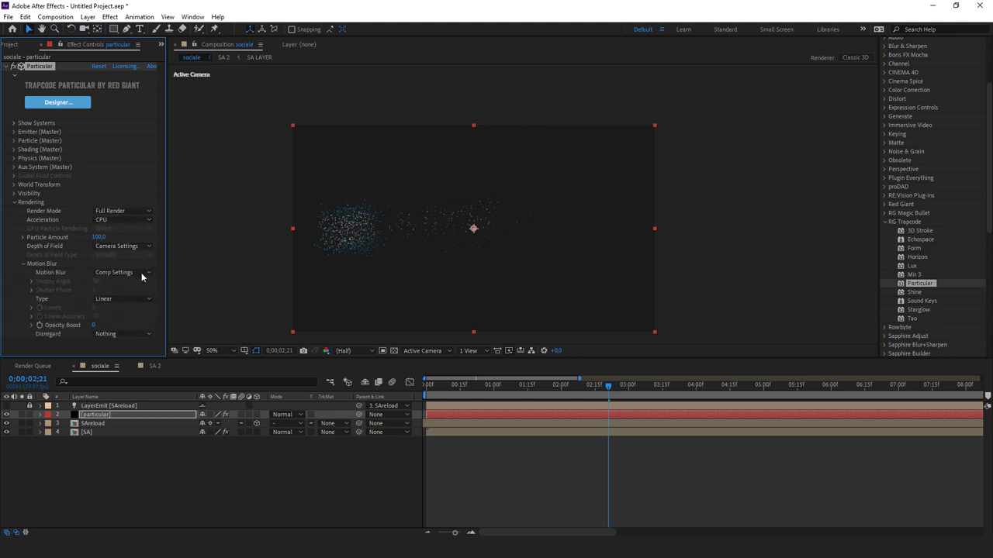
click(131, 273)
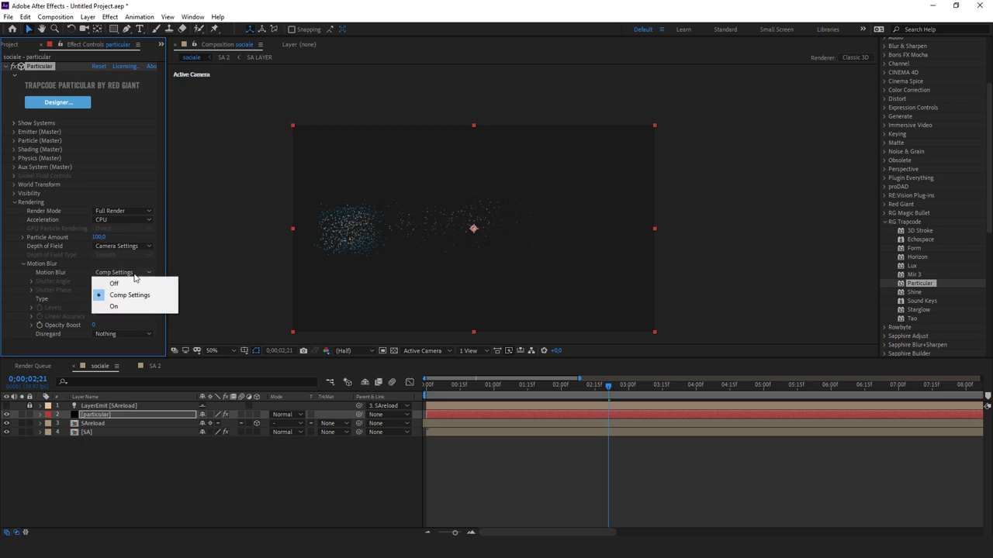
click(119, 307)
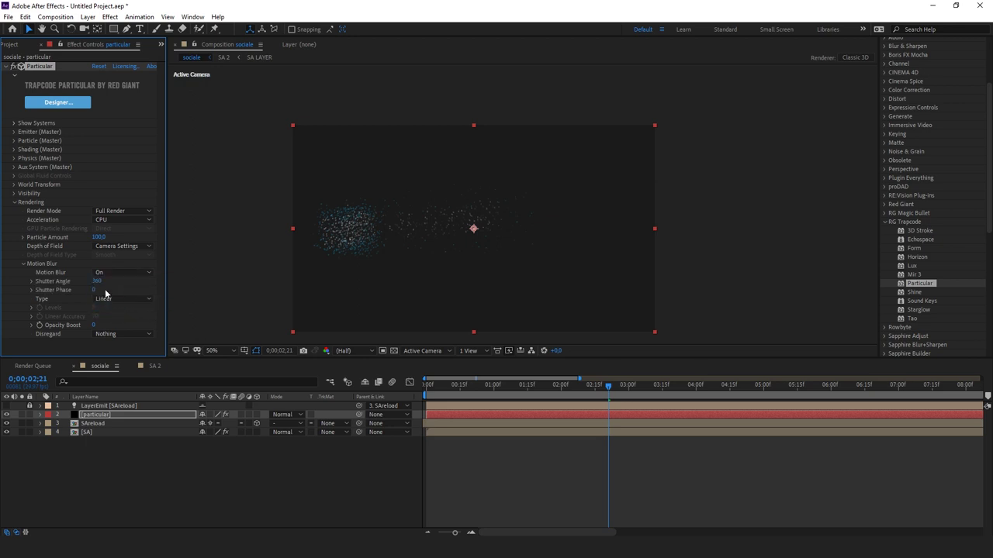
click(98, 282)
text(140)
key(Return)
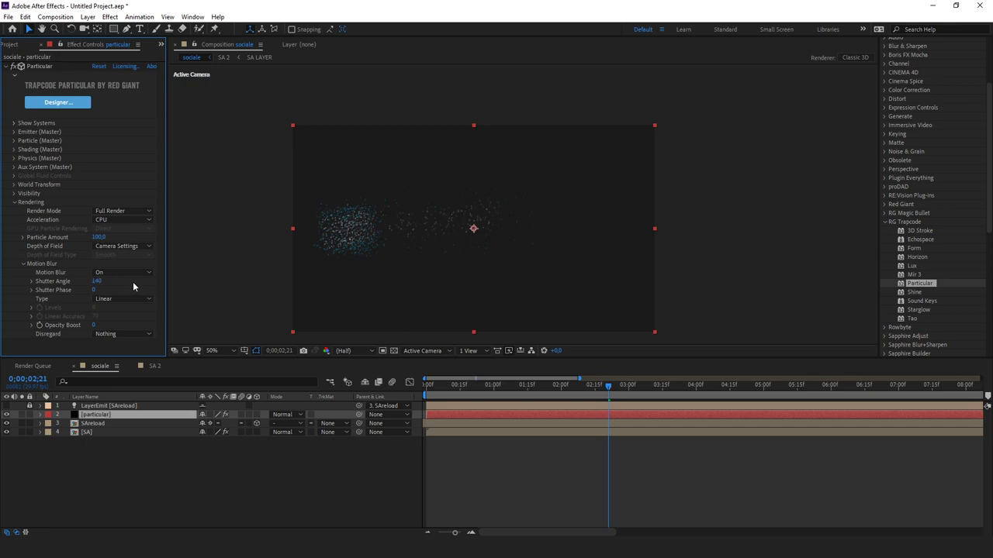
click(23, 264)
click(15, 202)
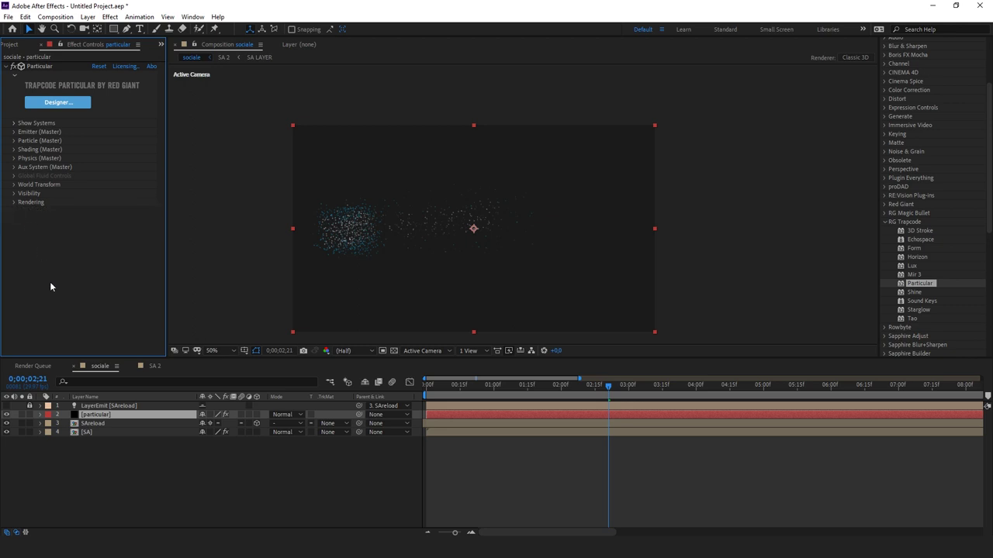
drag(608, 388, 581, 394)
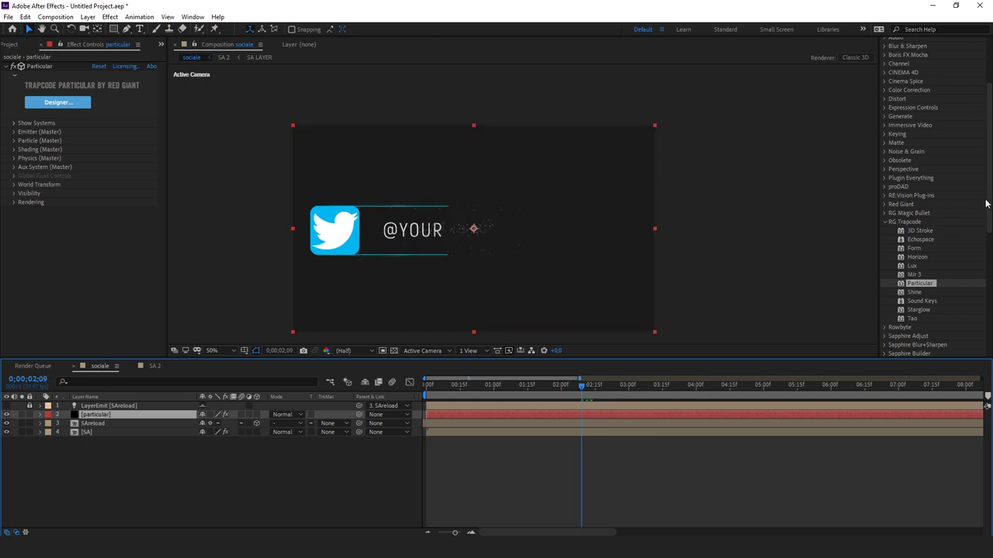
Apply the Stylize Glow effect to the particular layer and scrub to check the glow
click(884, 222)
scroll(950, 146, up, 5)
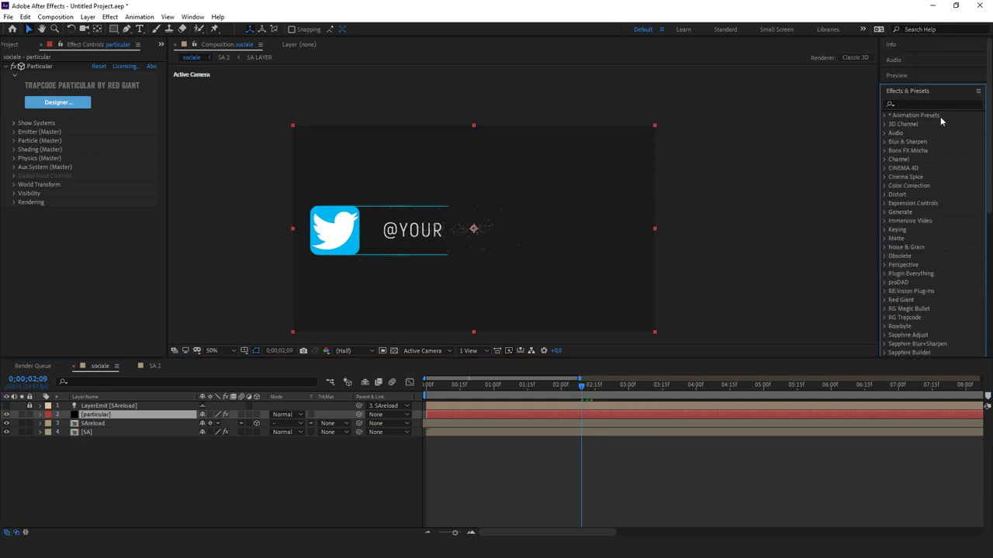
click(931, 105)
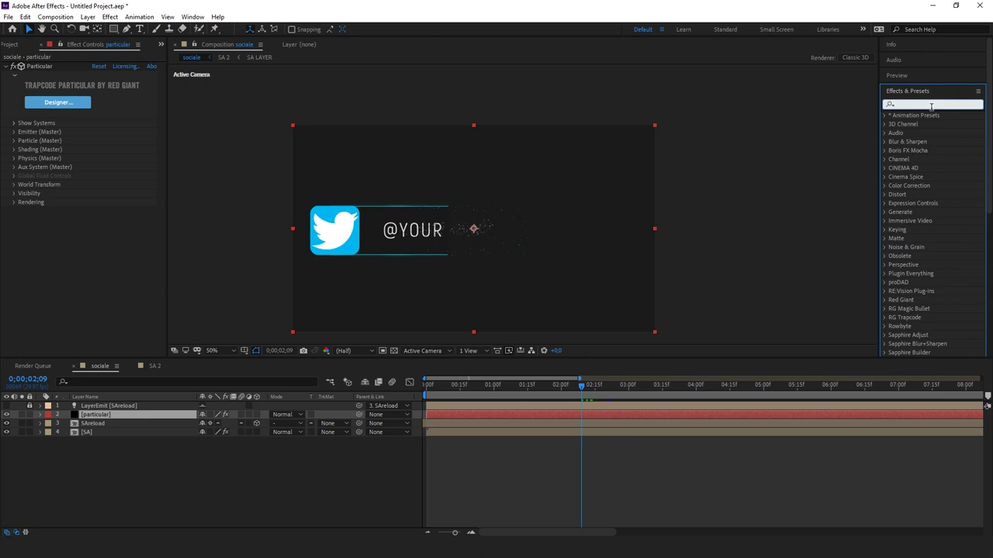
text(glow)
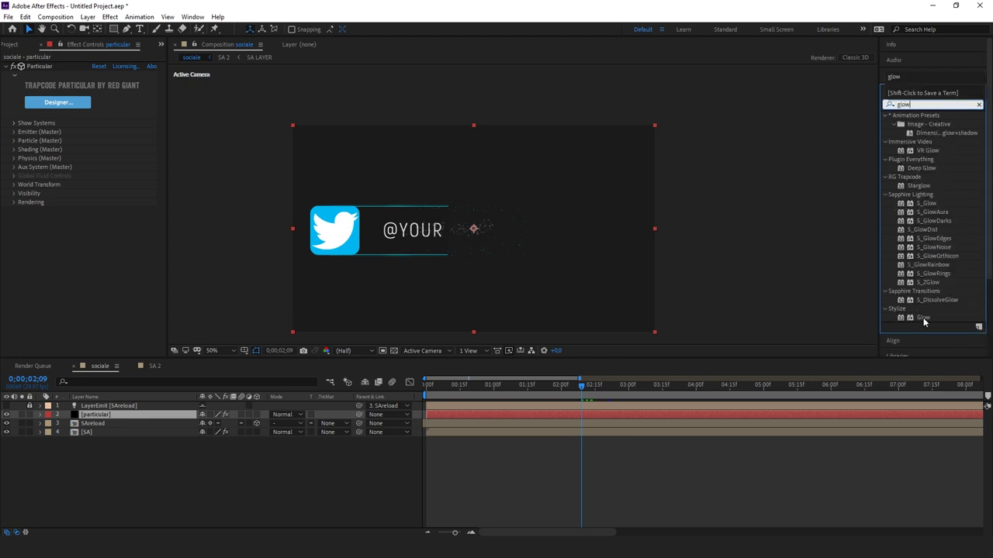
drag(923, 317, 516, 416)
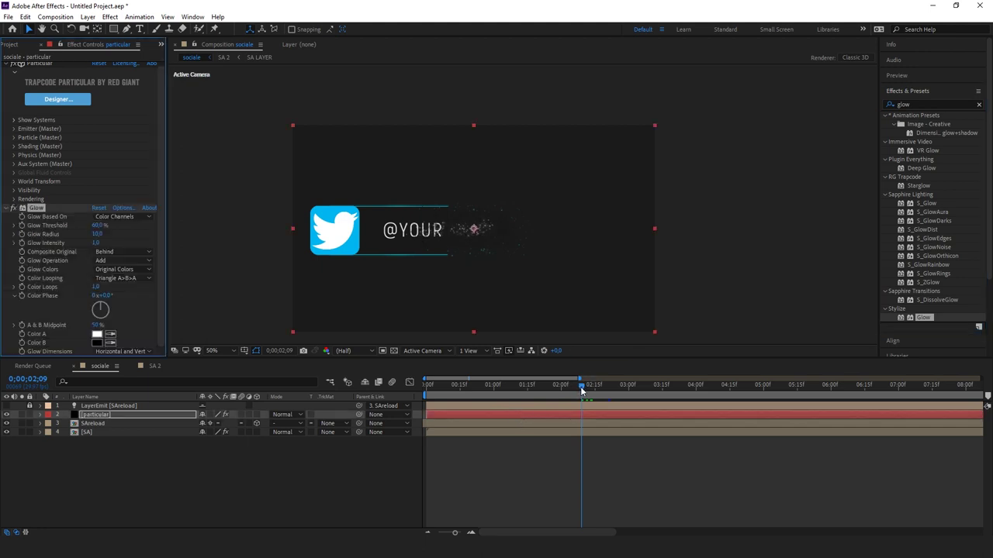
drag(581, 385, 597, 390)
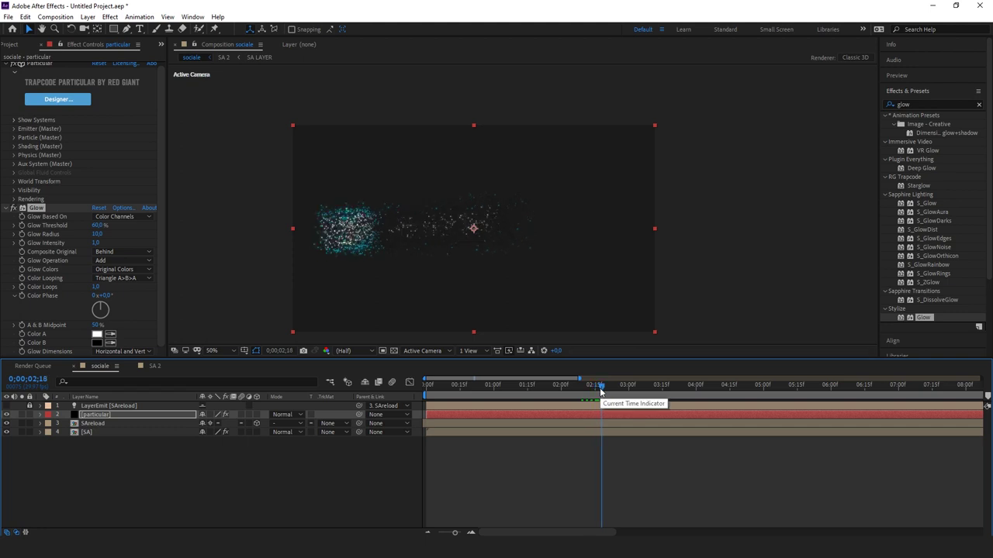
drag(597, 390, 425, 387)
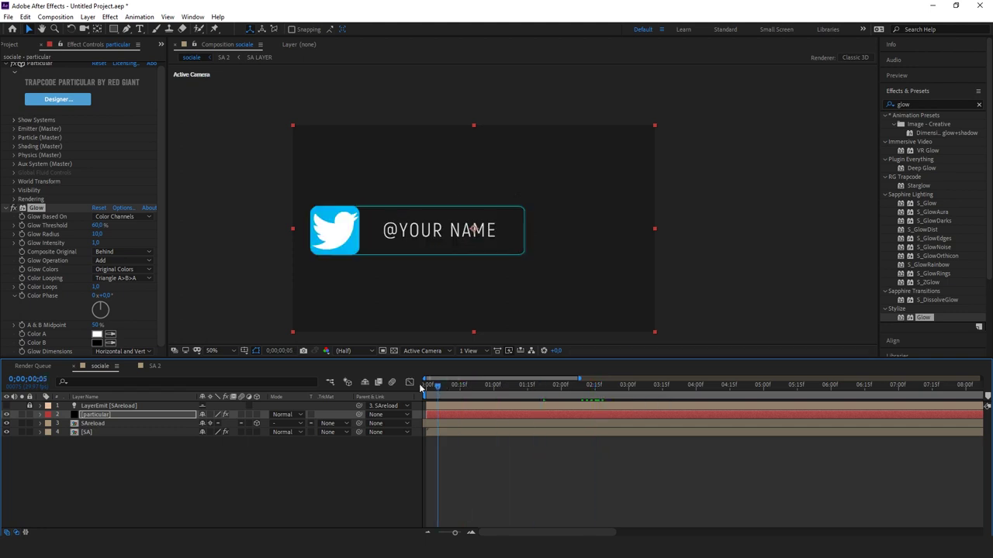
key(space)
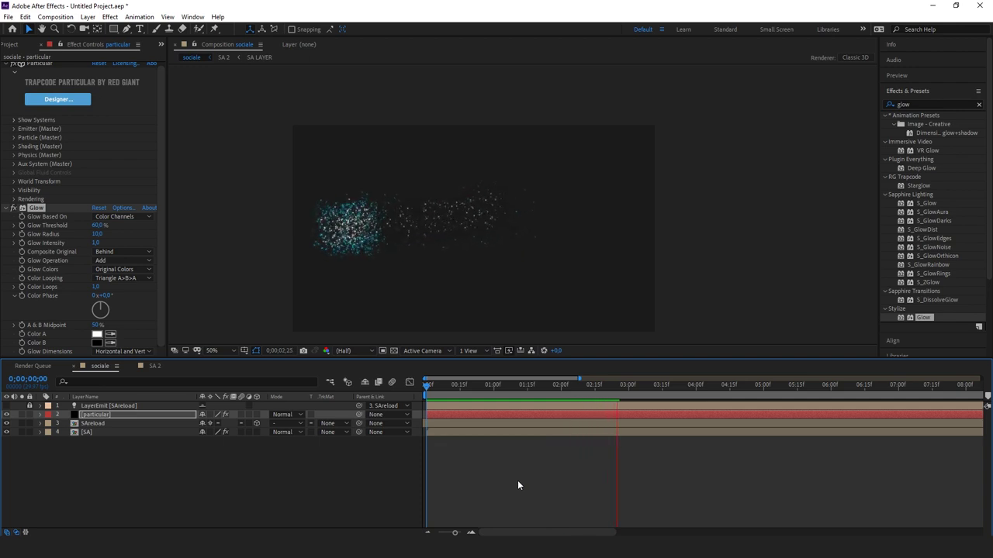
key(space)
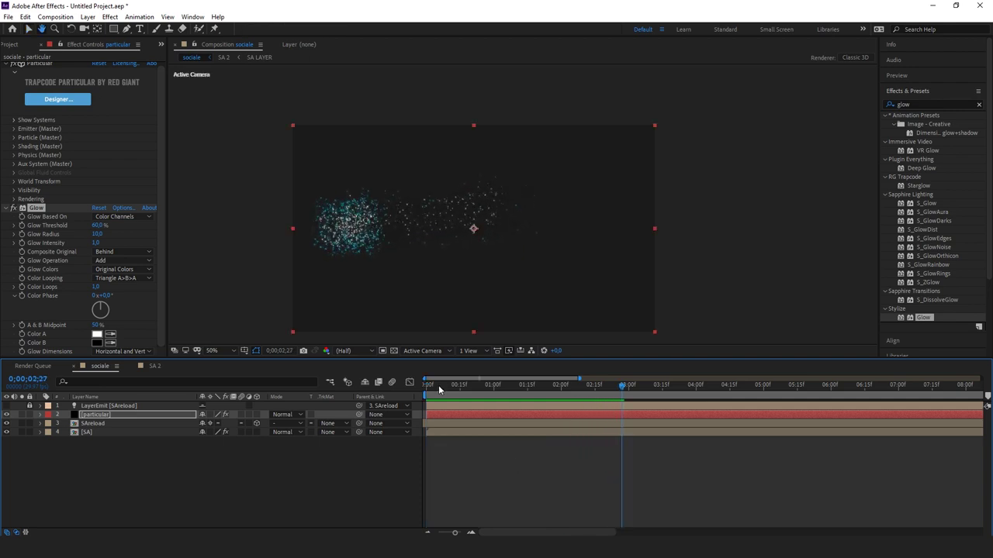
key(space)
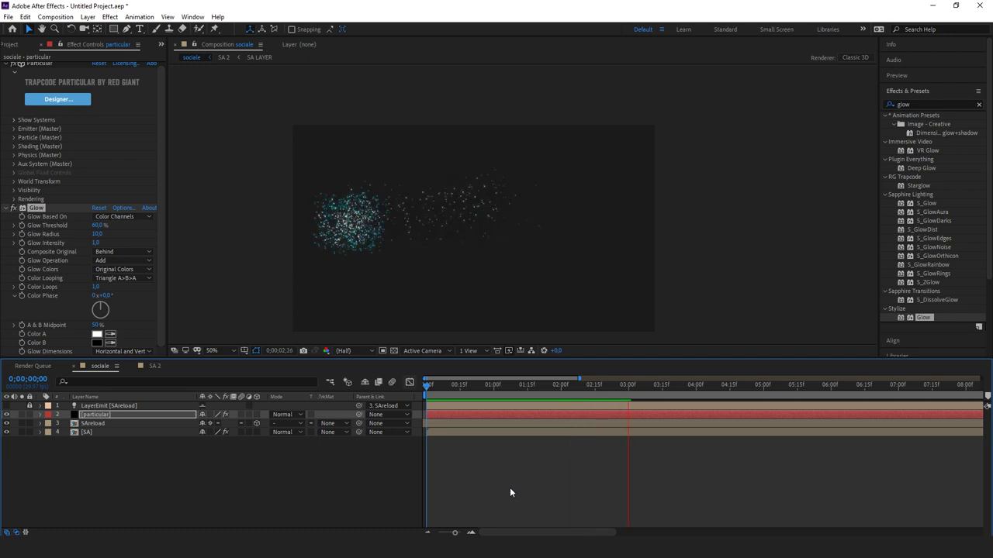
key(space)
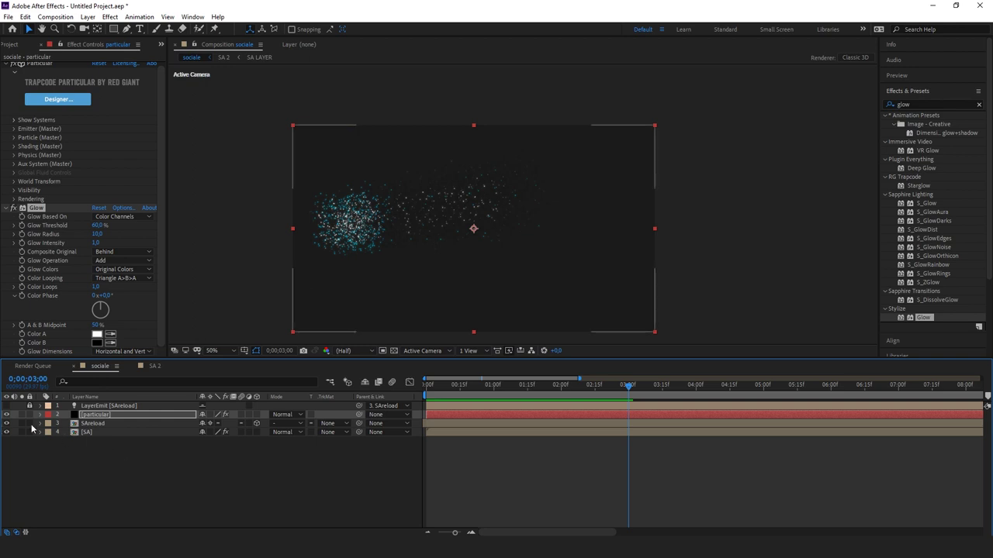
Keyframe the particular layer's Opacity at 100% at 3;00 and 0% at 3;03
click(90, 418)
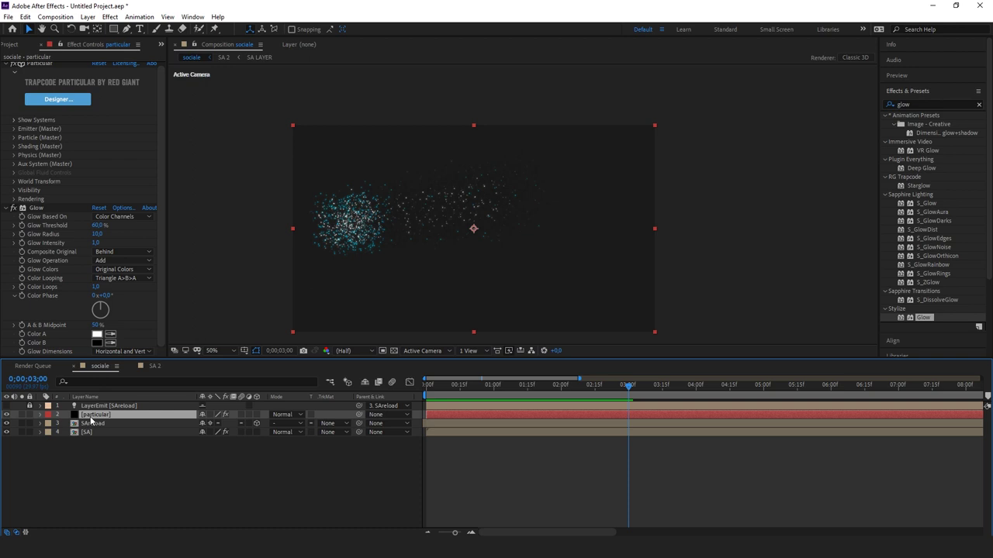
key(t)
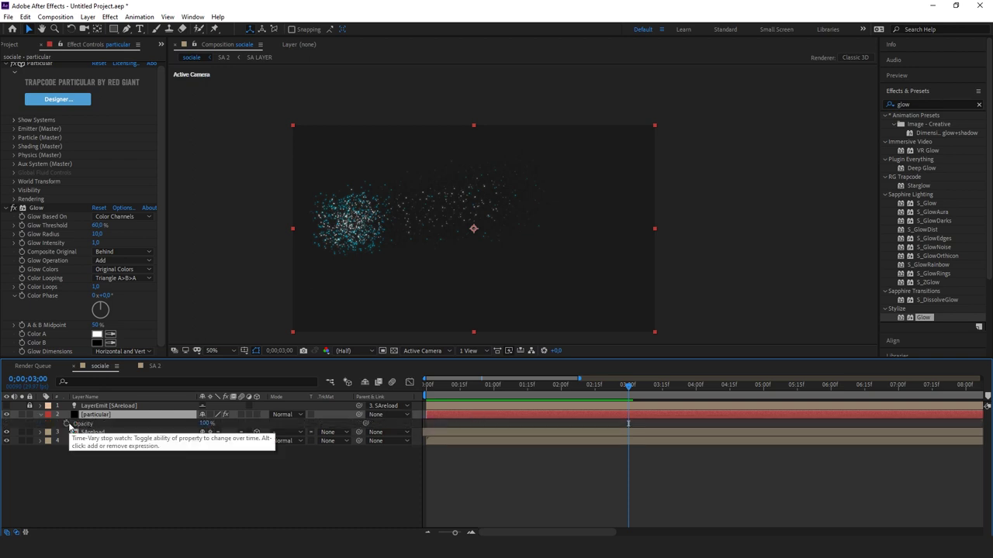
click(66, 424)
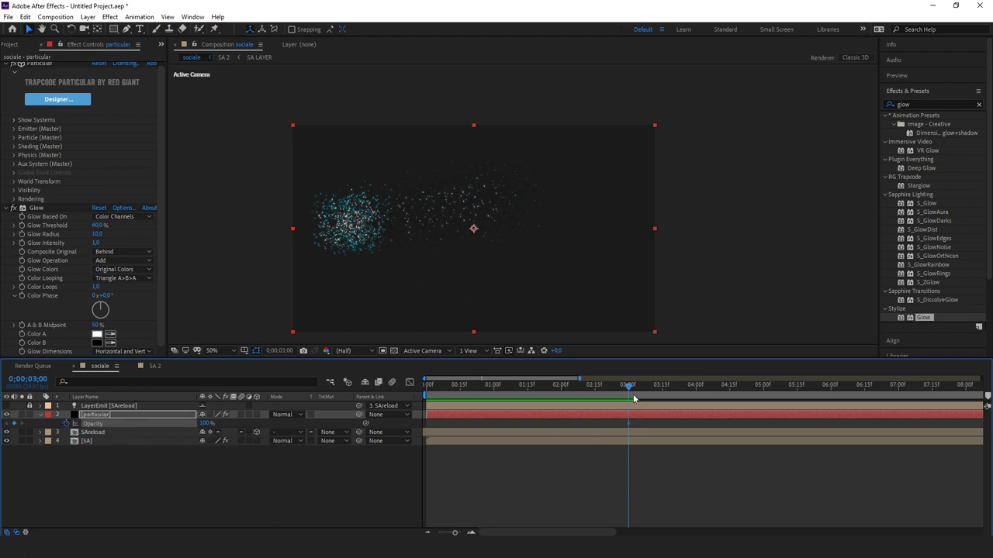
drag(629, 390, 633, 390)
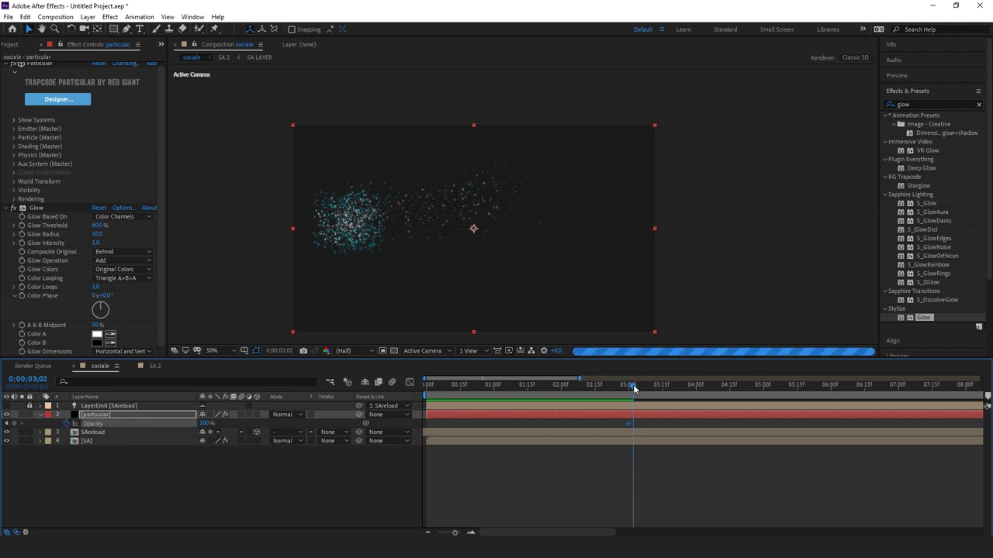
click(635, 389)
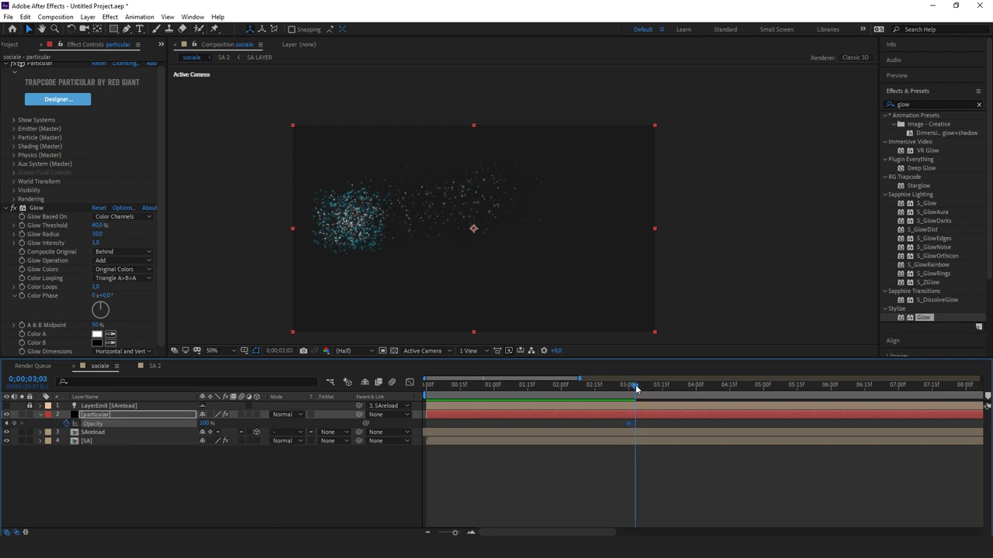
click(208, 423)
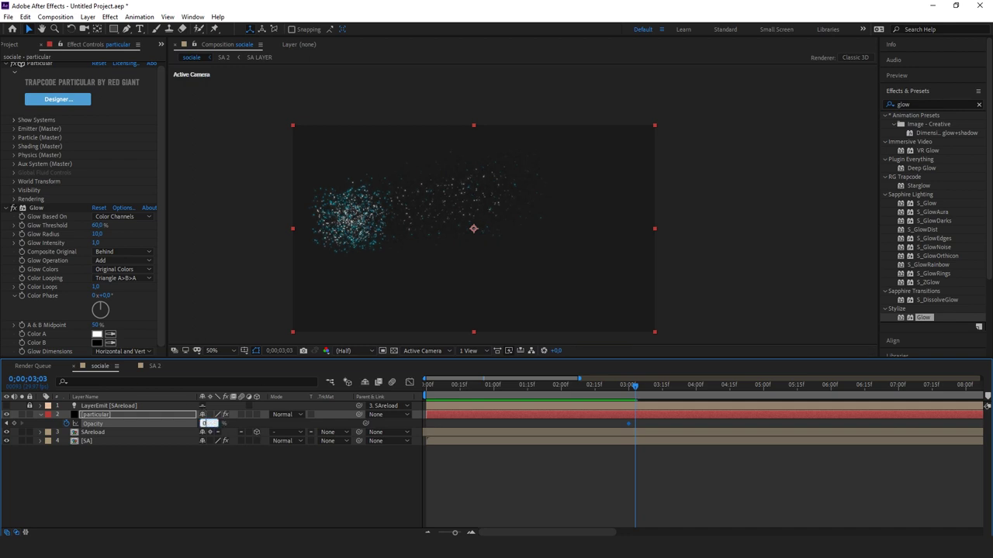
text(0)
key(Return)
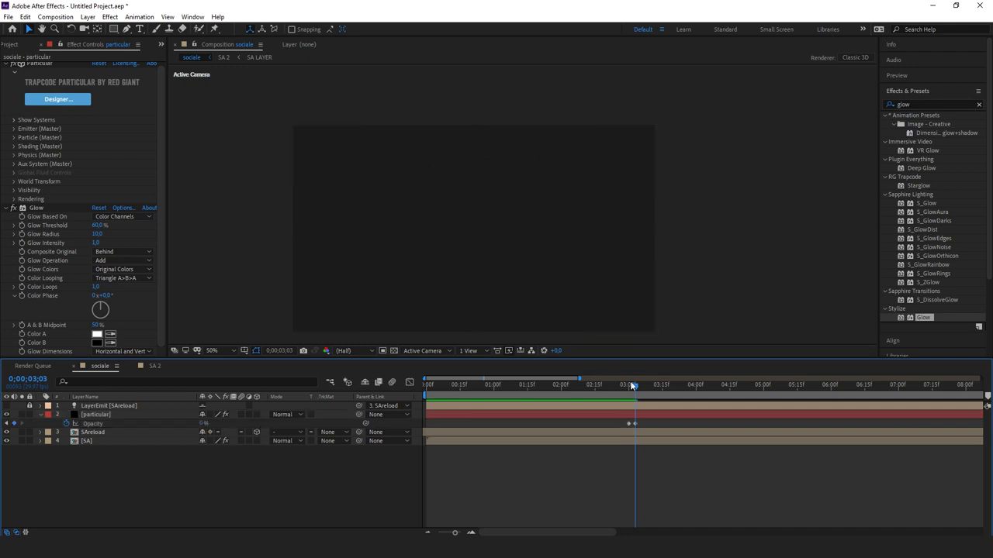
Shift the 0% Opacity keyframe slightly later and preview the particle fade-out
drag(632, 383, 490, 385)
click(559, 395)
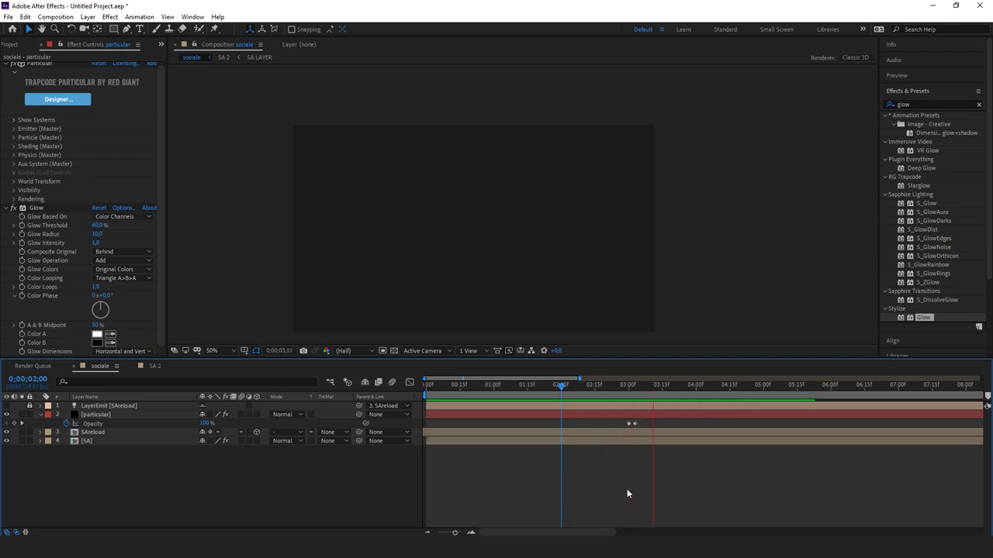
key(space)
click(630, 386)
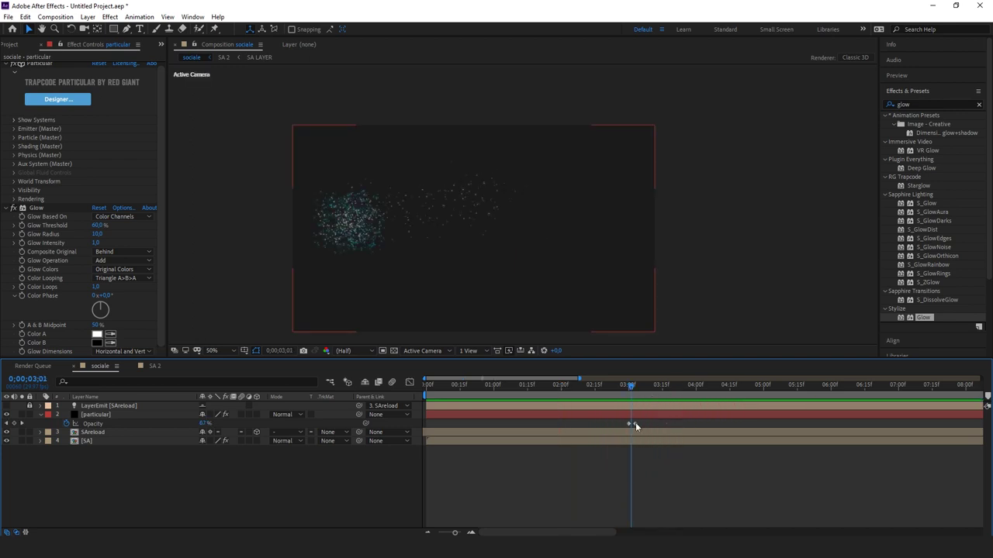
drag(634, 424, 647, 426)
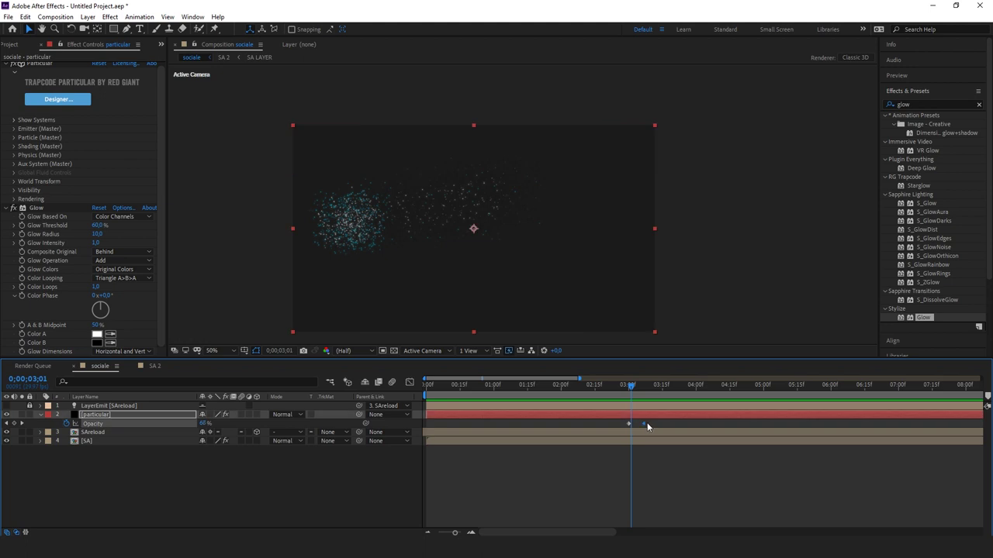
click(612, 387)
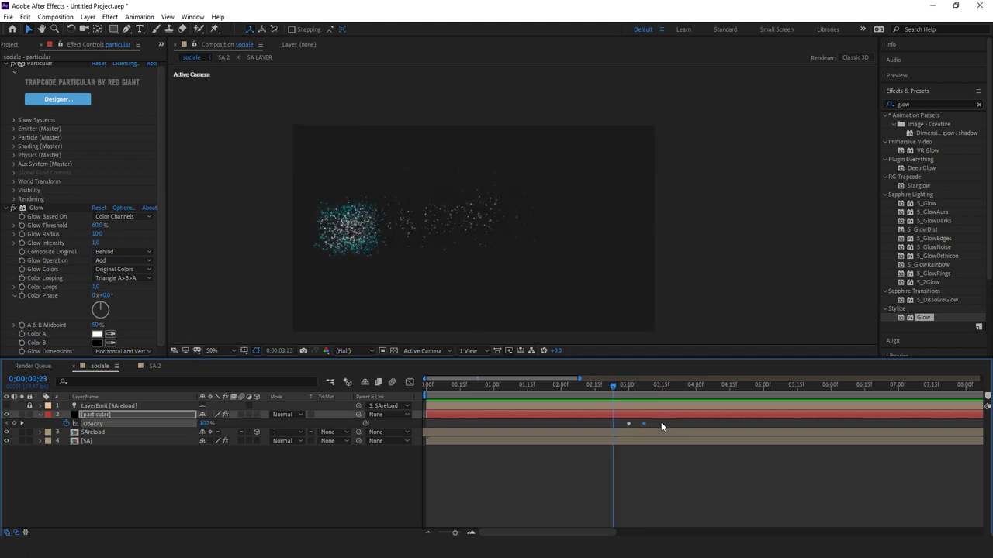
key(space)
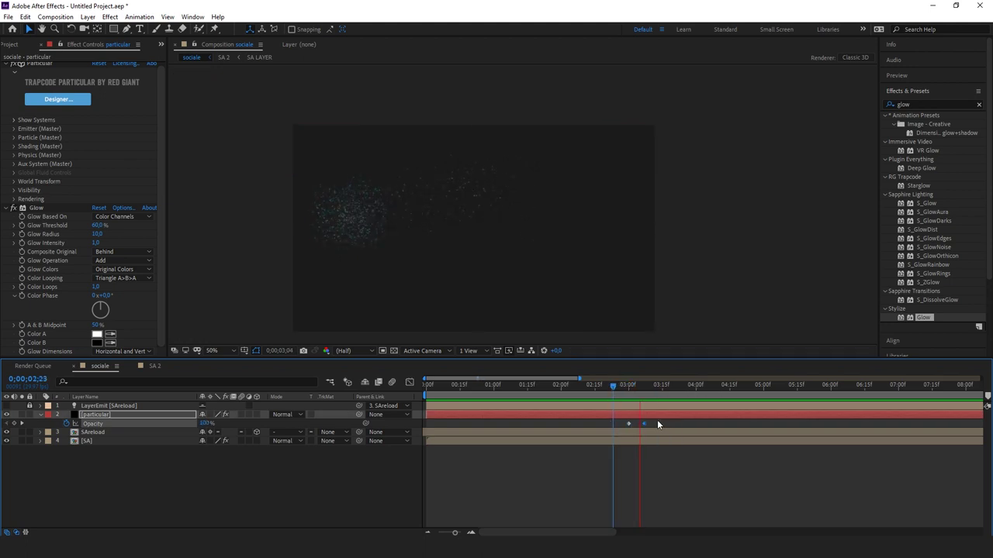
click(558, 385)
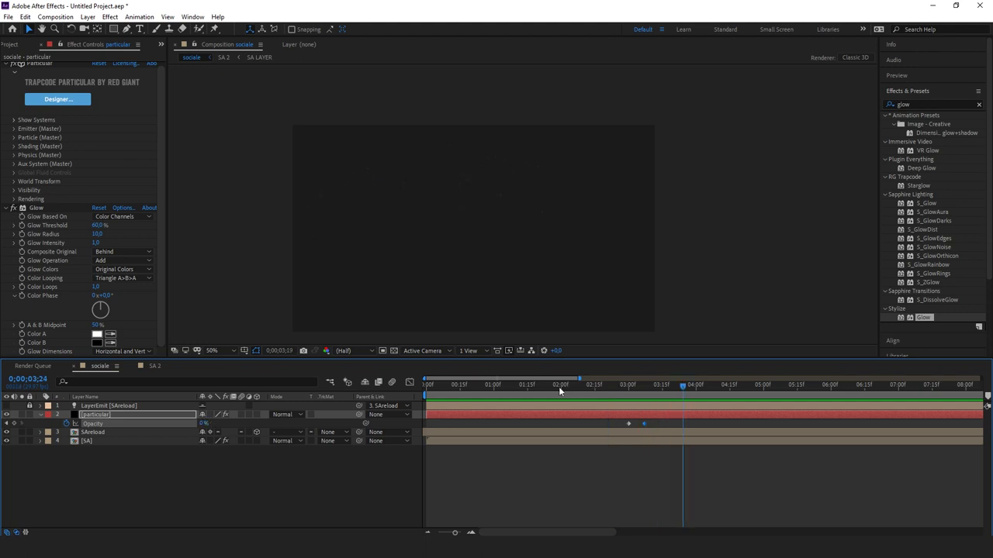
key(space)
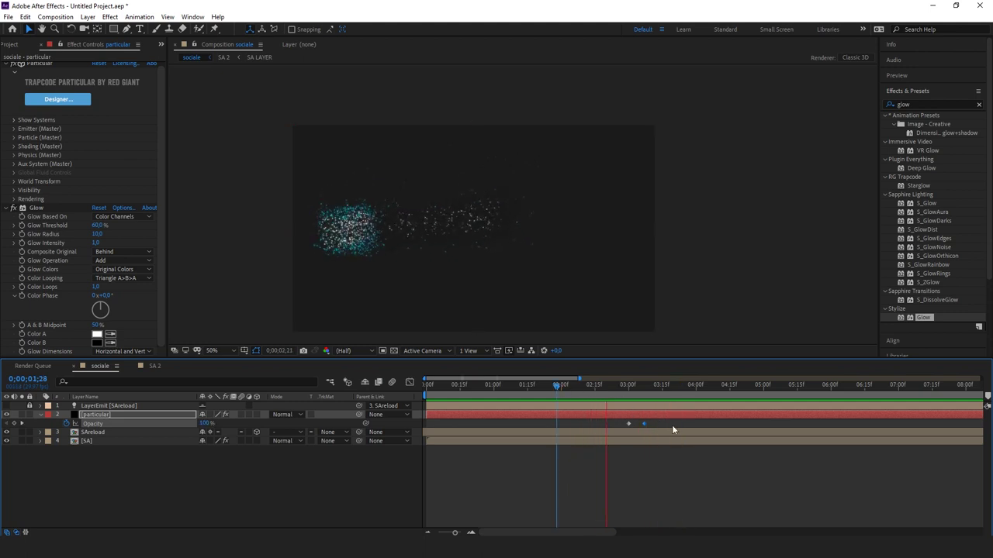
click(613, 425)
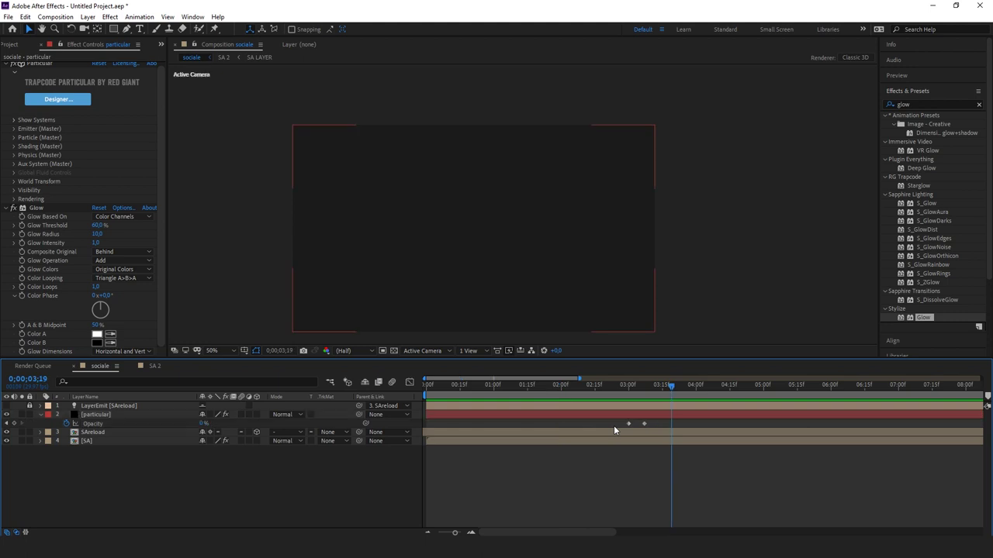
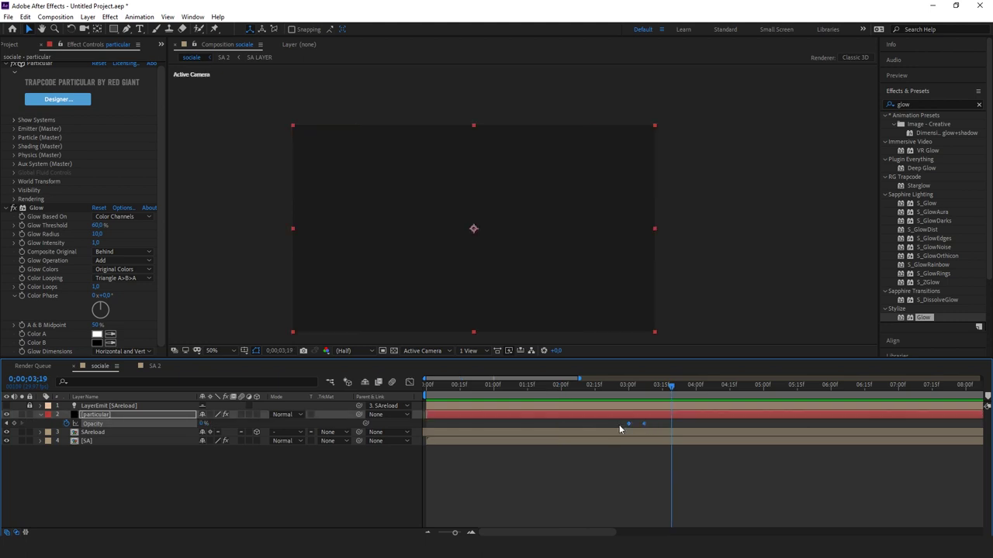
Apply Easy Ease (F9) to both particle Opacity keyframes and preview the fade
drag(619, 424, 651, 428)
key(F9)
click(605, 385)
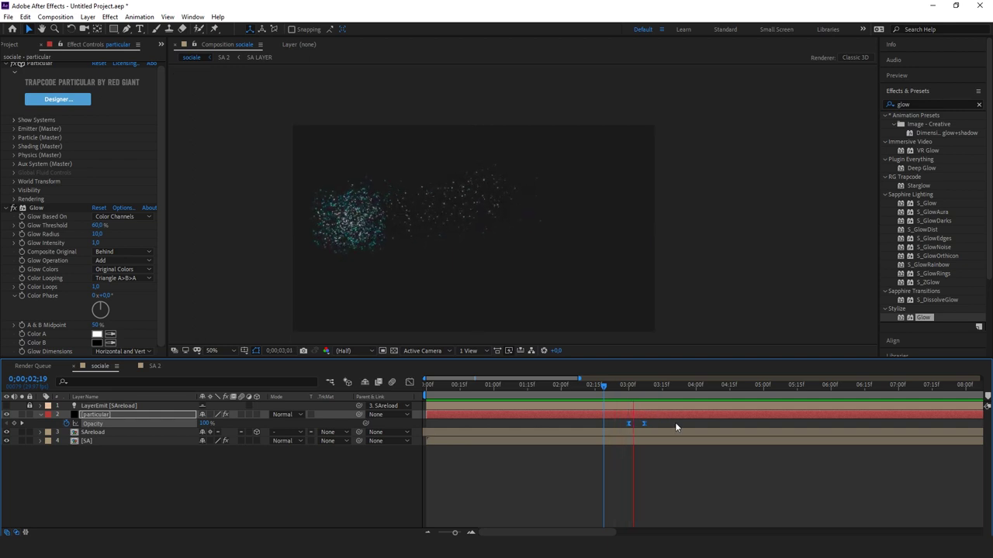
click(642, 422)
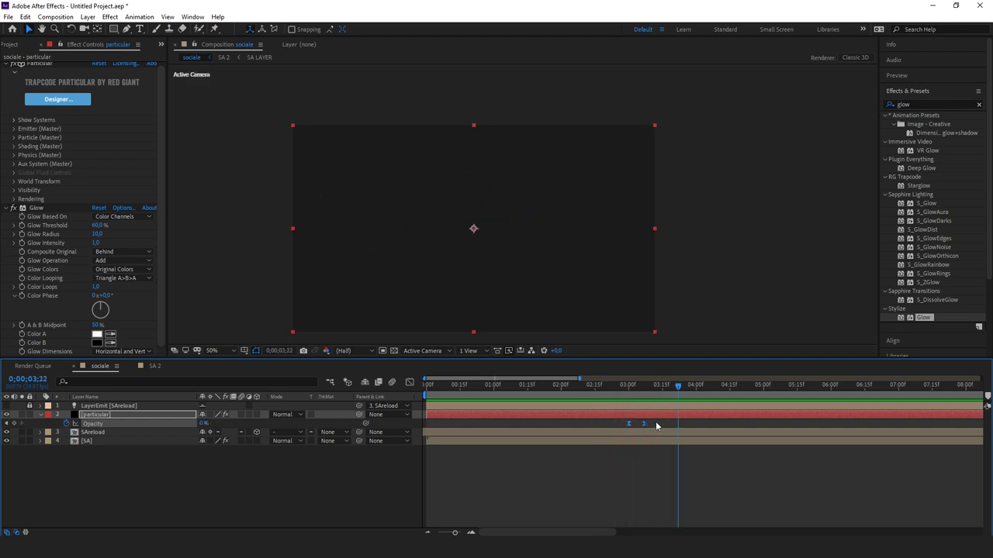
In the Graph Editor, stretch the first Opacity keyframe's outgoing influence to about 68%
click(408, 384)
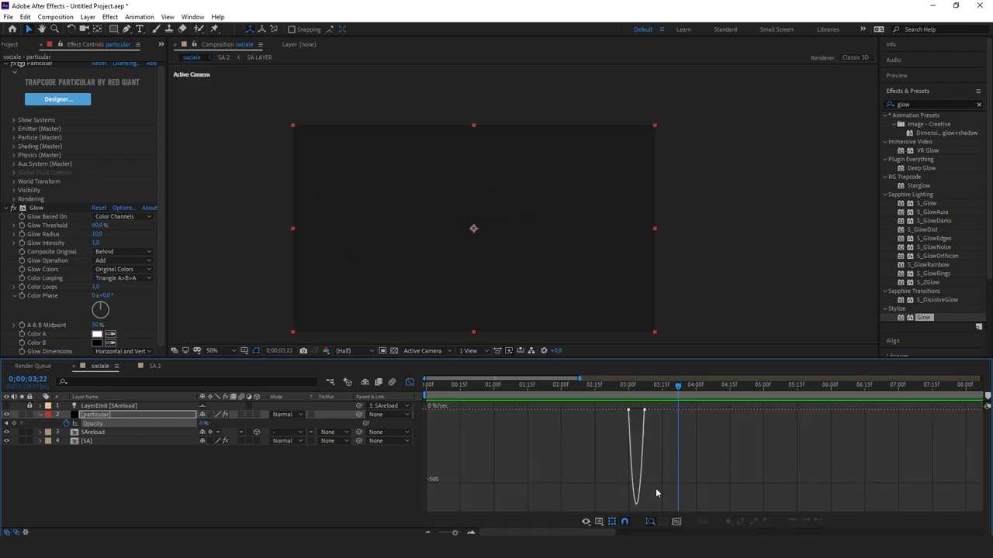
drag(657, 426, 608, 406)
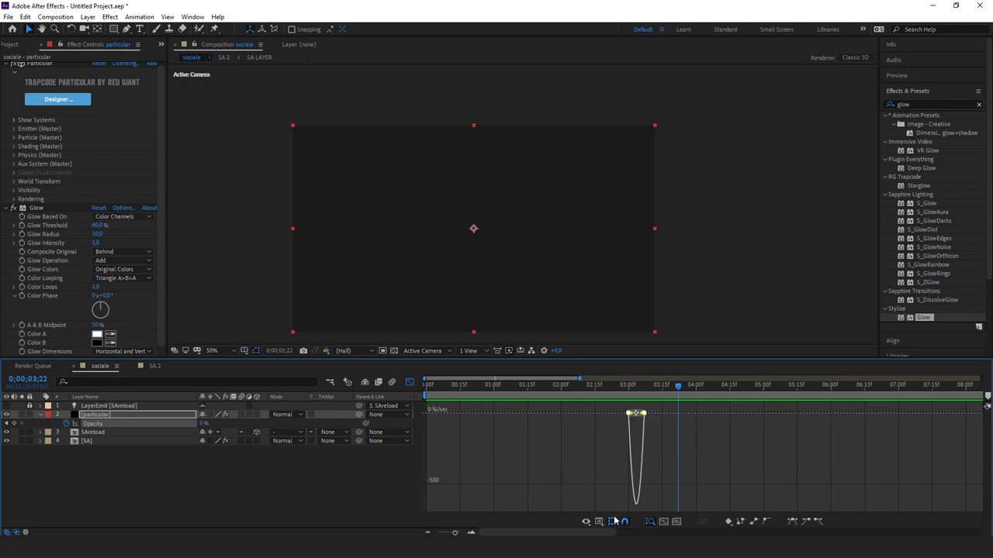
drag(455, 532, 459, 532)
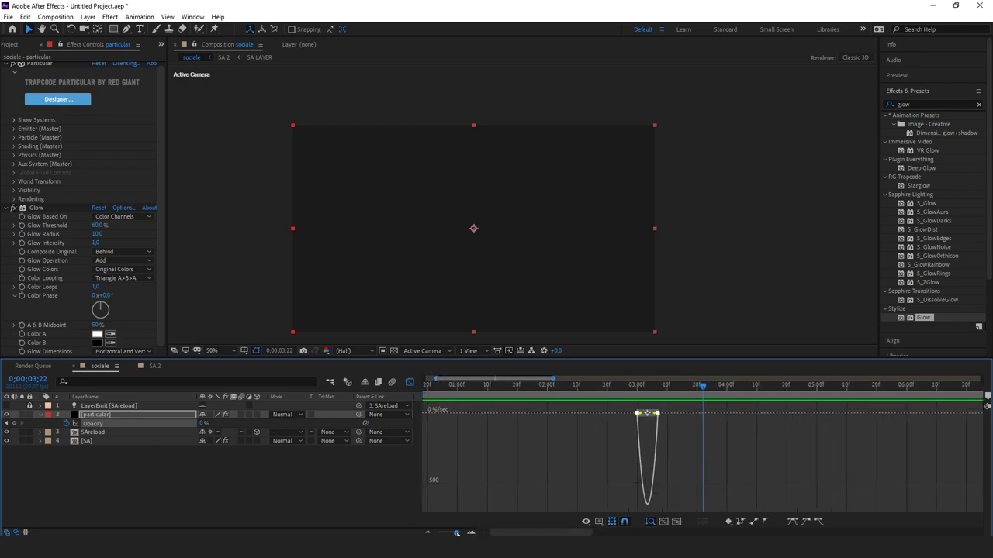
drag(518, 412, 538, 412)
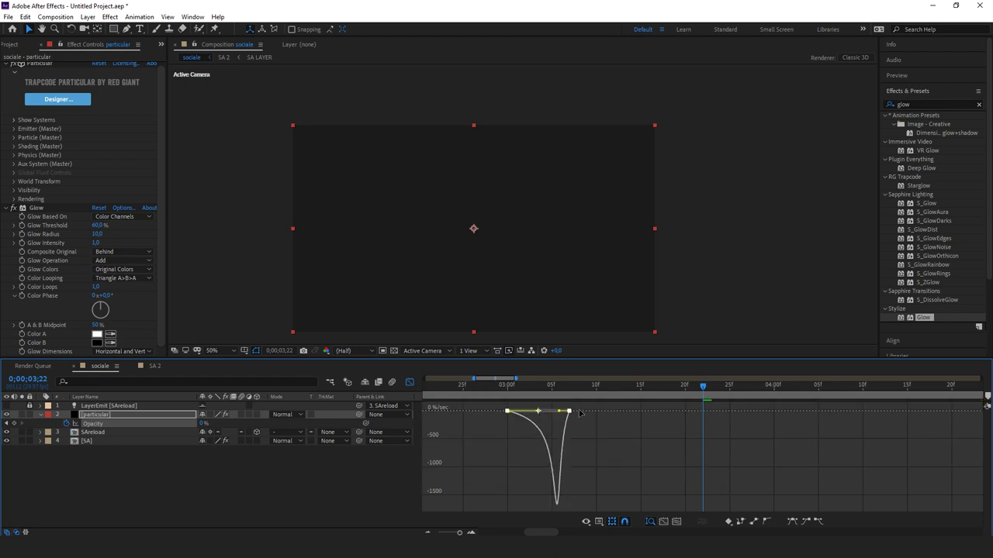
click(411, 382)
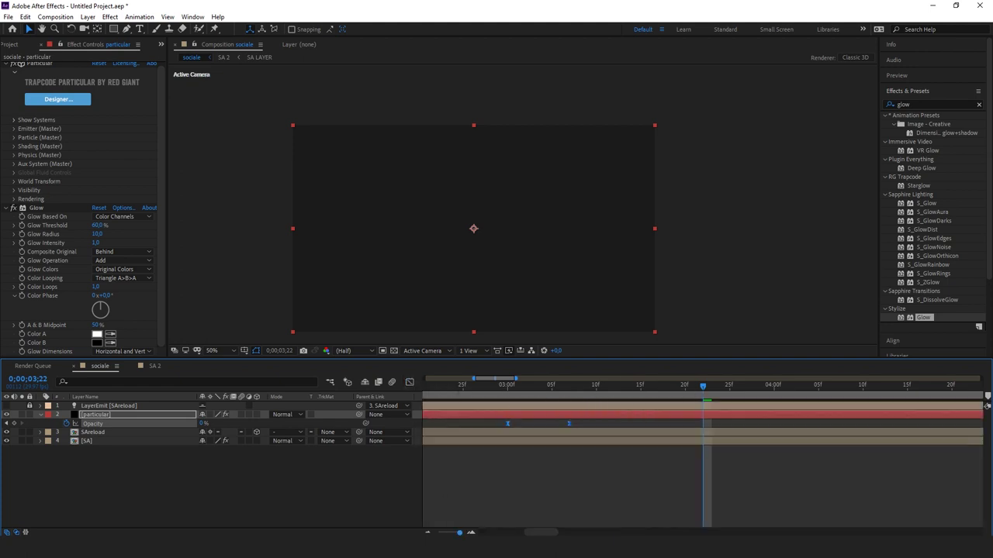
Preview the particle fade-out from around 02:22 and again from 02:06
key(minus)
click(584, 384)
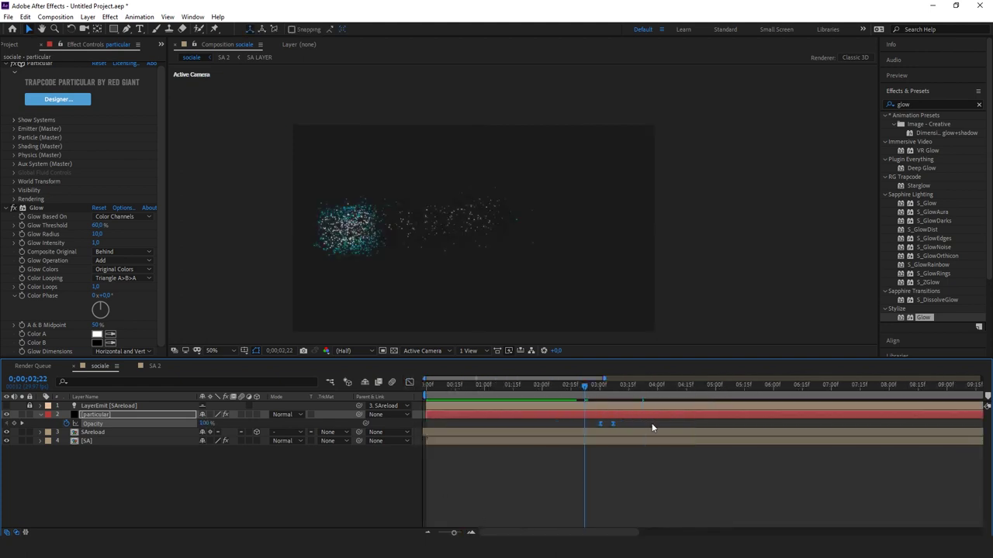
key(space)
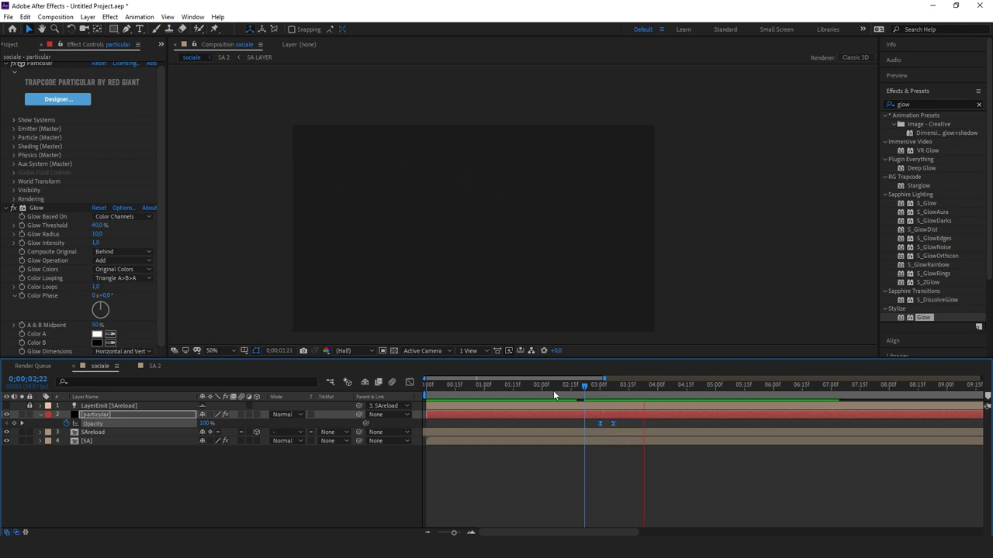
click(553, 390)
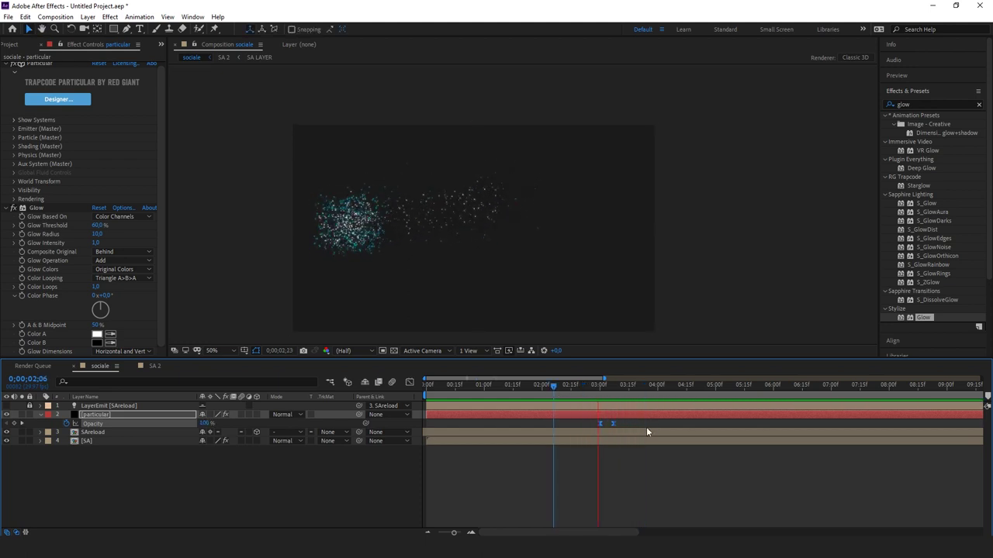
key(space)
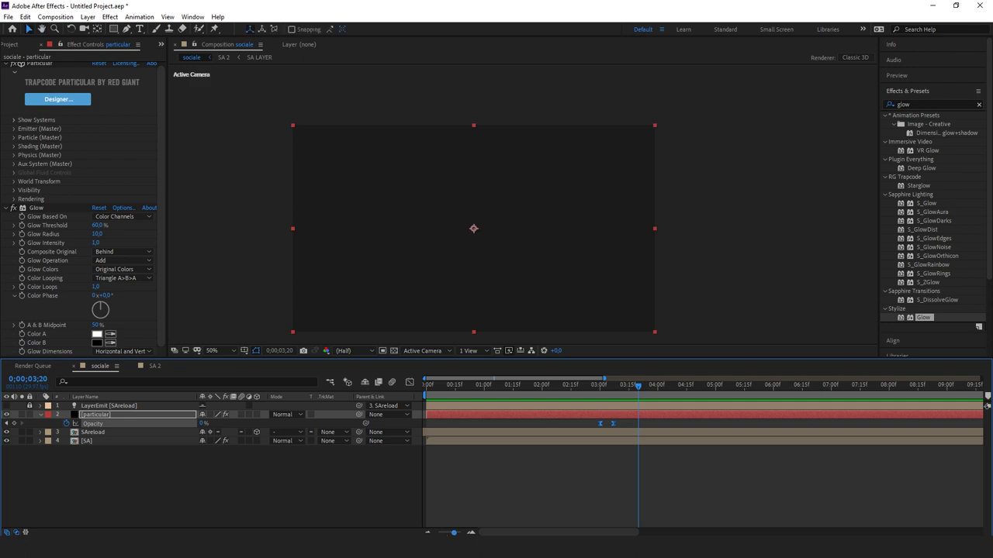
Show the full 30-second timeline and preview the lower-third from frame 0
click(427, 532)
drag(494, 384, 403, 398)
key(space)
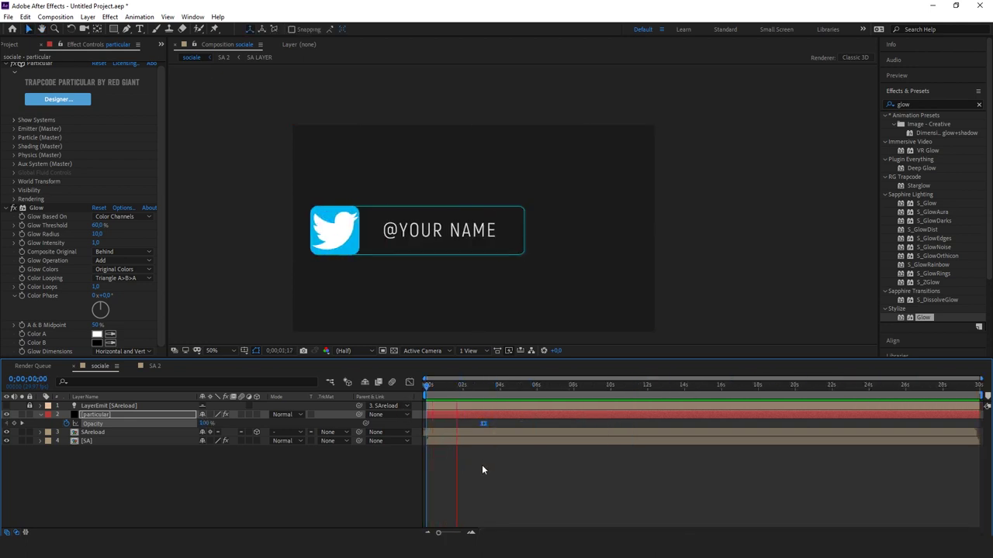
key(space)
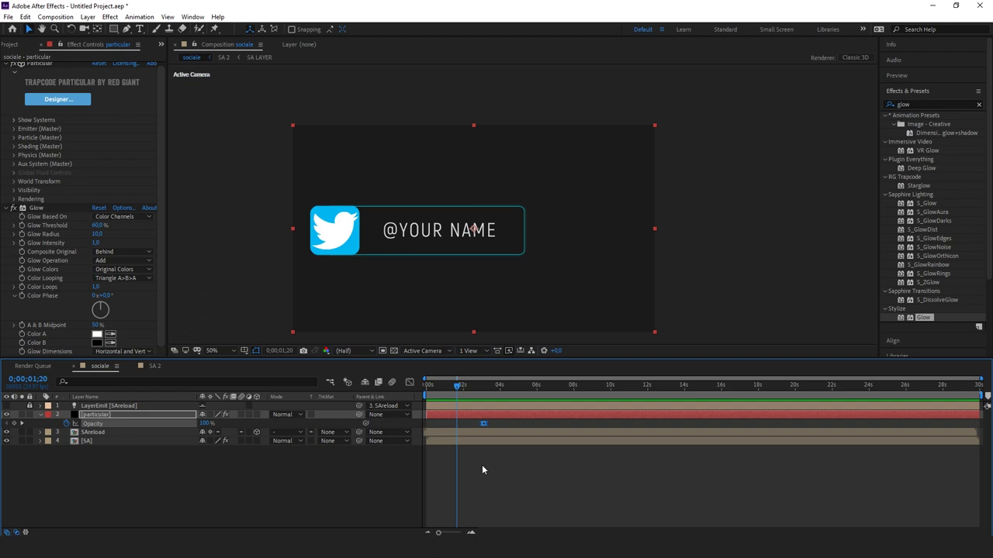